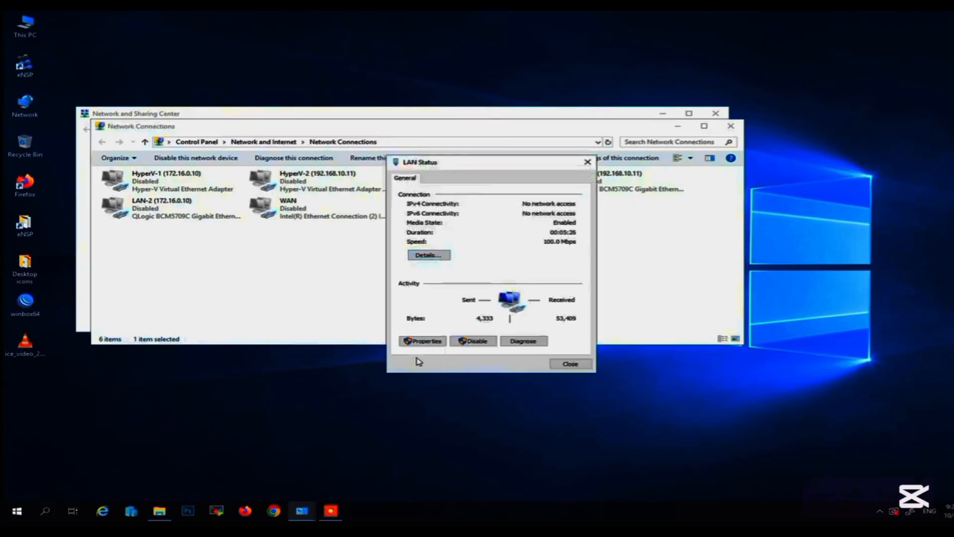
Check the LAN adapter's TCP/IPv4 address settings and leave them unchanged.
{"action": "left_click", "coordinate": [422, 341]}
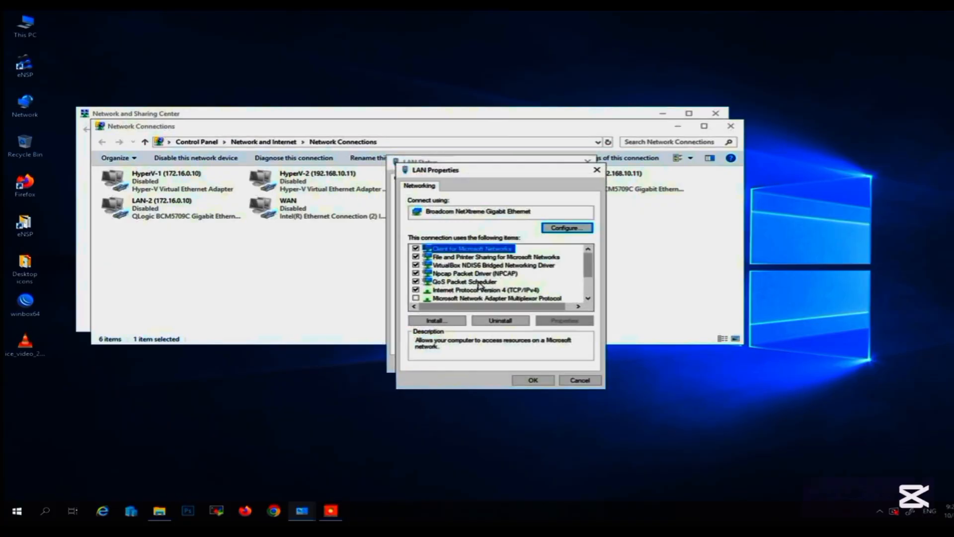
{"action": "double_click", "coordinate": [488, 291]}
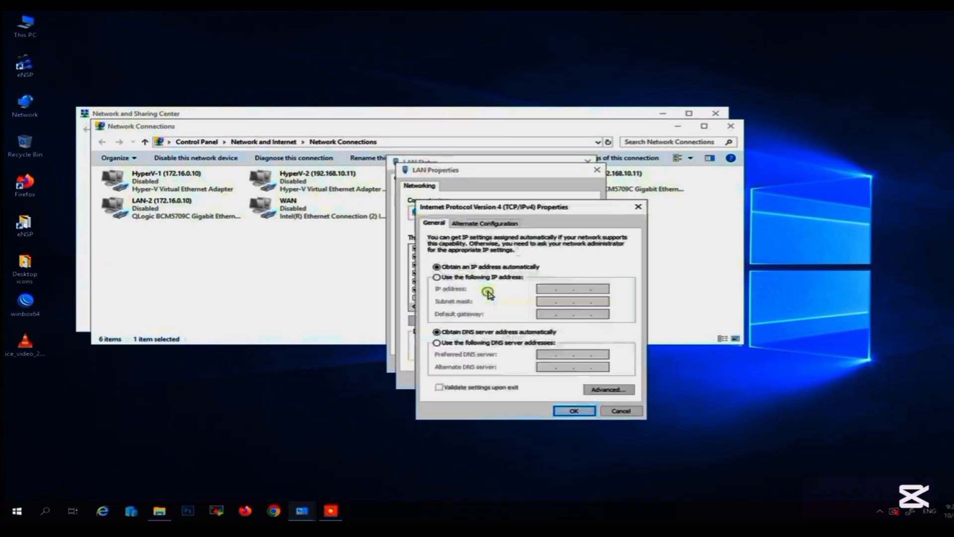
{"action": "left_click", "coordinate": [605, 413]}
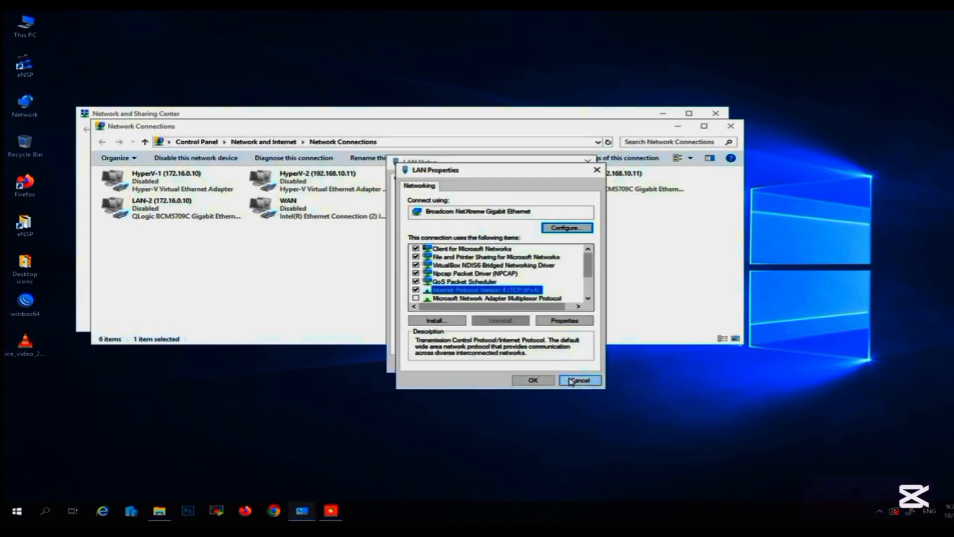
{"action": "left_click", "coordinate": [578, 379]}
View the LAN connection's network details, and close all the network windows.
{"action": "left_click", "coordinate": [441, 257]}
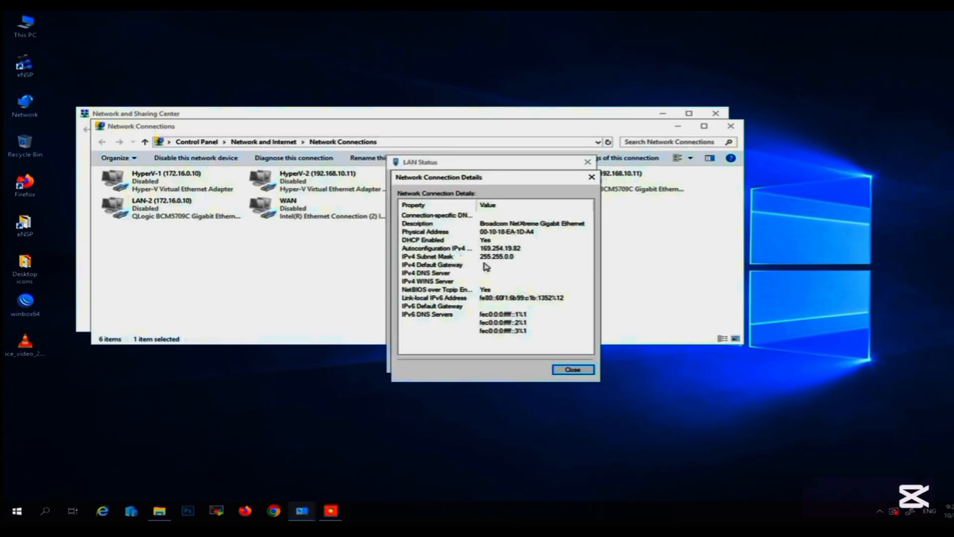
{"action": "left_click", "coordinate": [571, 370]}
{"action": "left_click", "coordinate": [570, 362]}
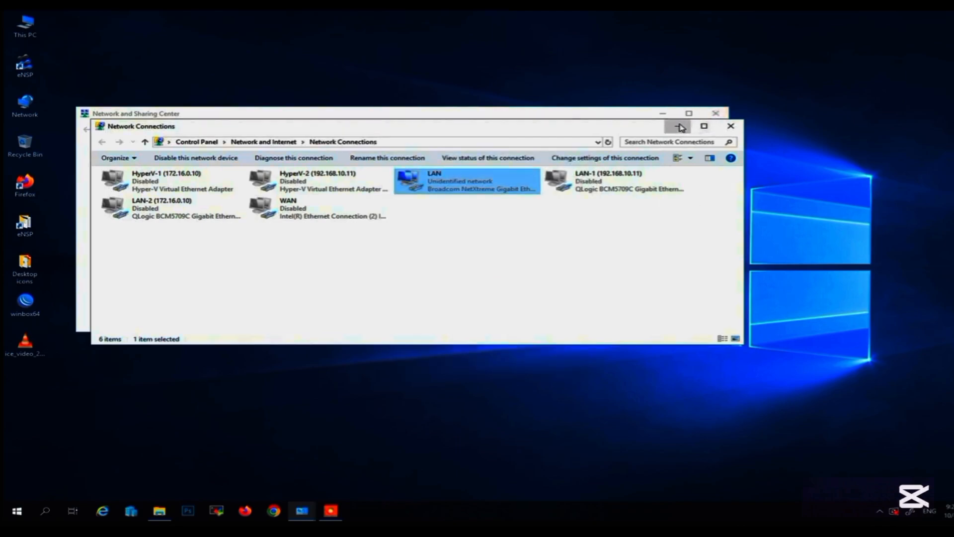
{"action": "left_click", "coordinate": [730, 125]}
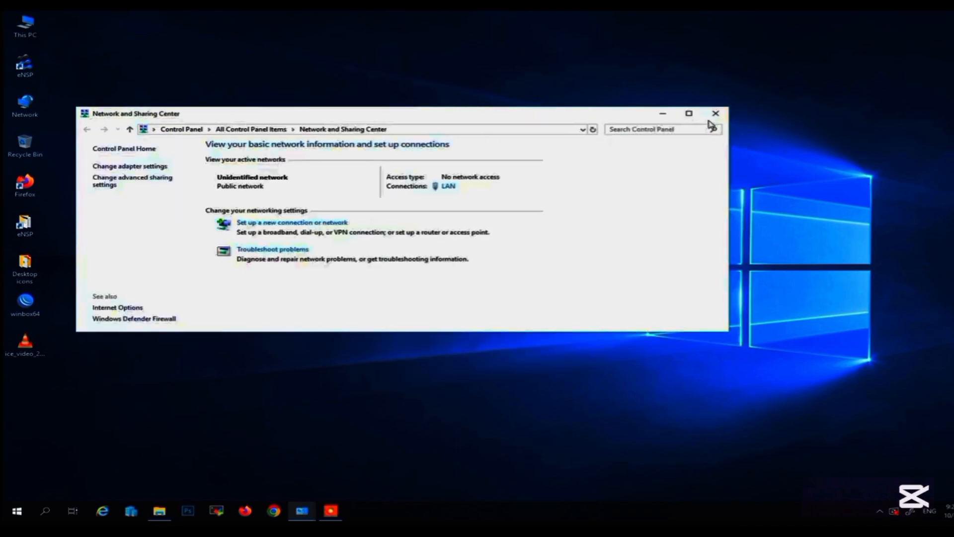
{"action": "left_click", "coordinate": [716, 114]}
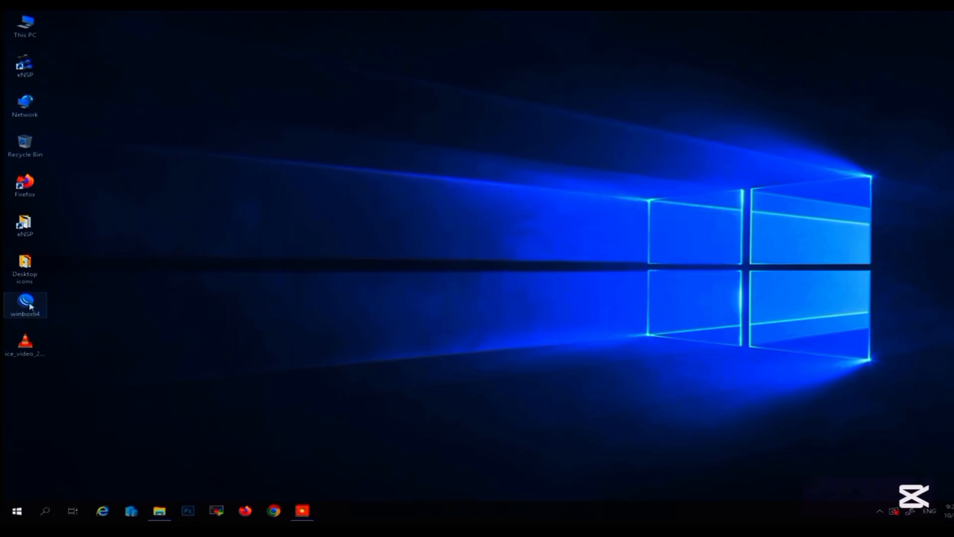
Launch WinBox and connect to the neighboring MikroTik RB750r2 router through its MAC address as admin.
{"action": "double_click", "coordinate": [30, 307]}
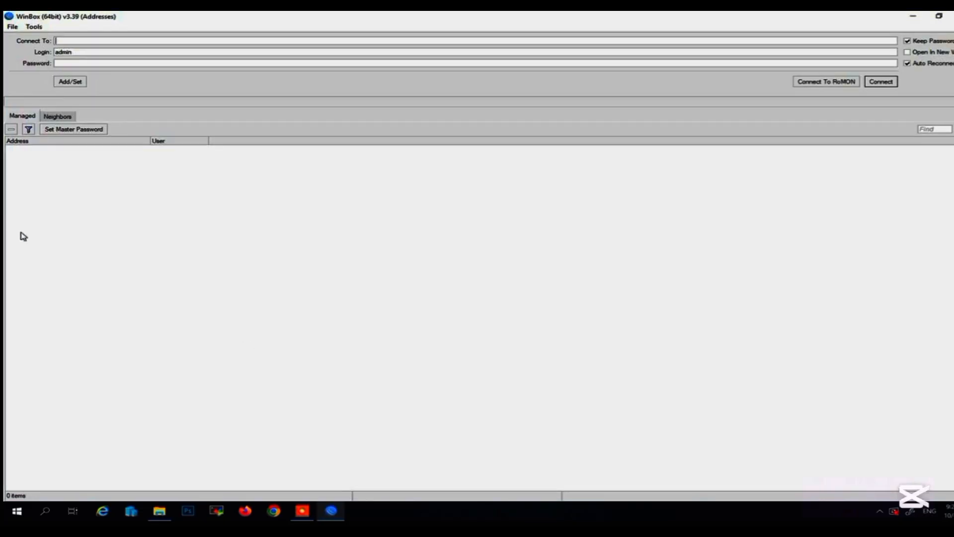
{"action": "left_click", "coordinate": [56, 120]}
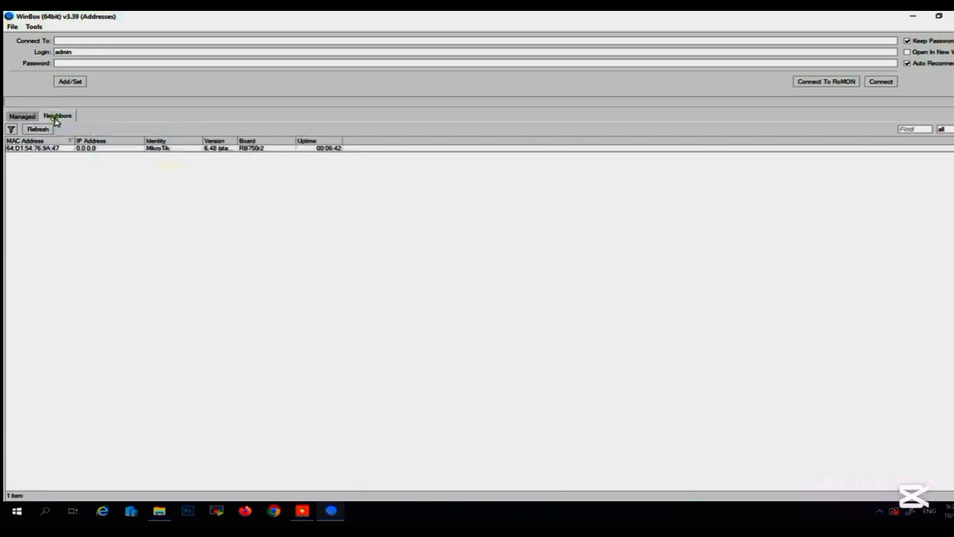
{"action": "left_click", "coordinate": [30, 149]}
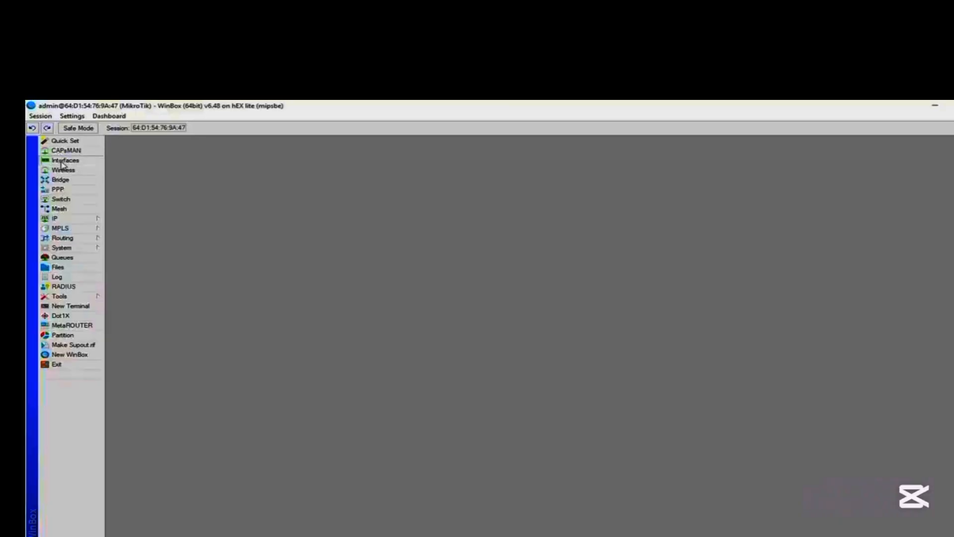
Examine the ether4 port in the Ethernet interface list and the router's license information.
{"action": "left_click", "coordinate": [62, 161]}
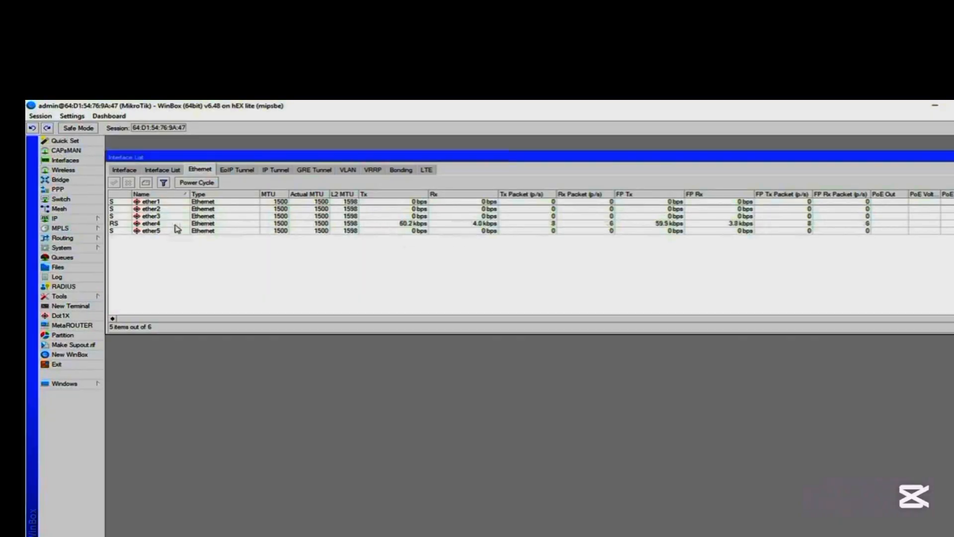
{"action": "left_click", "coordinate": [428, 225]}
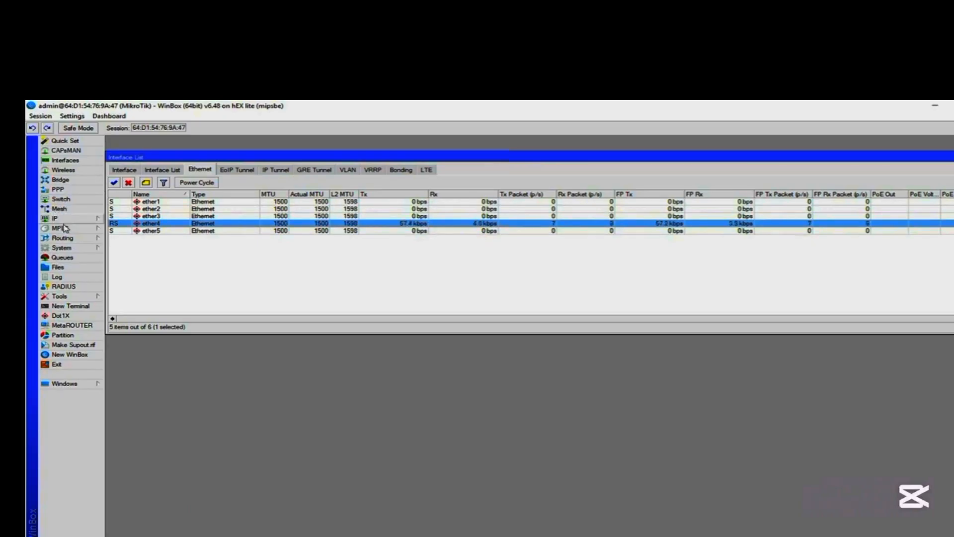
{"action": "left_click", "coordinate": [73, 249]}
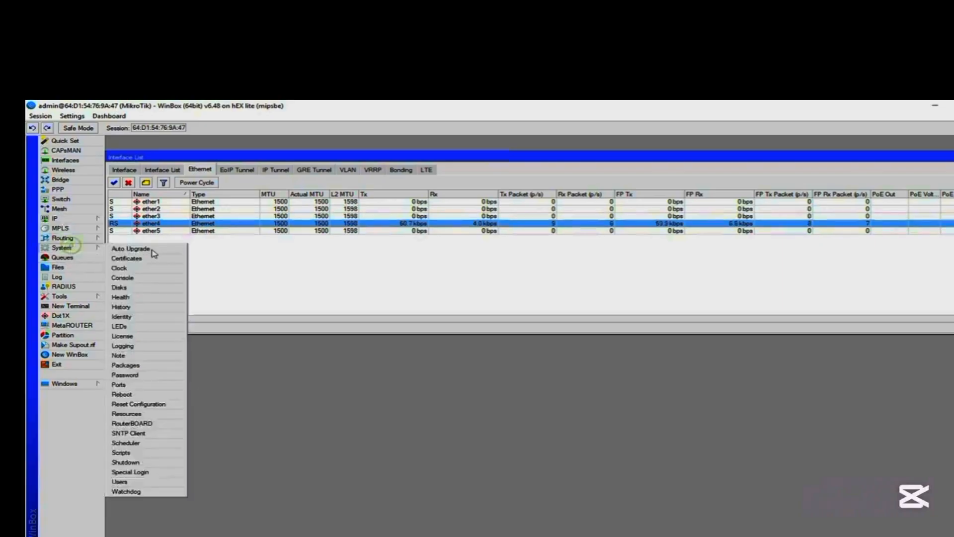
{"action": "left_click", "coordinate": [134, 337]}
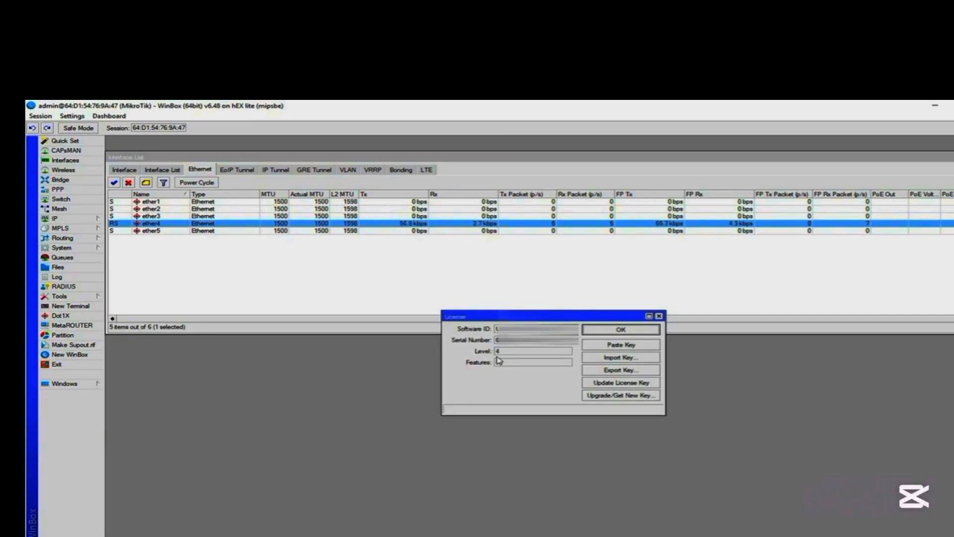
{"action": "left_click", "coordinate": [604, 330]}
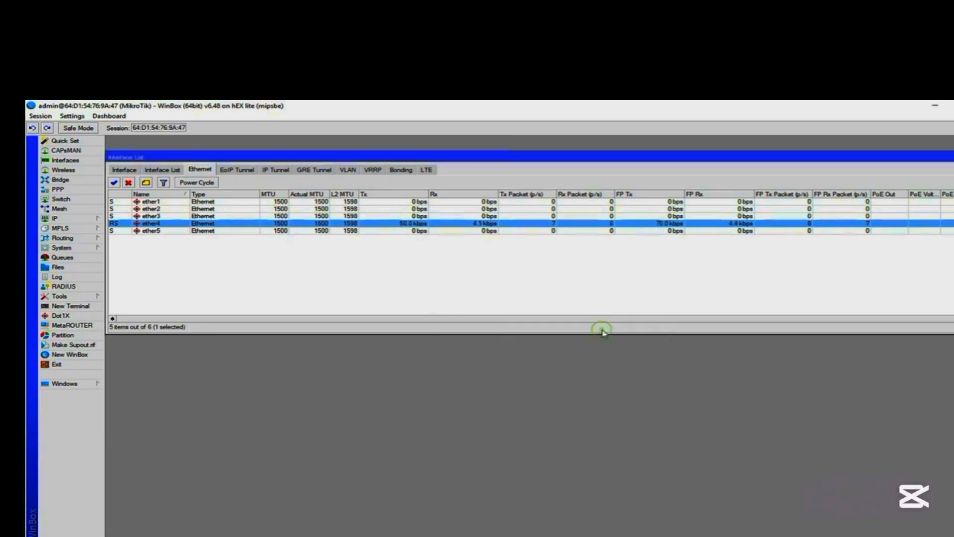
Add the IP address 192.168.88.1/24 to the ether4 interface.
{"action": "left_click", "coordinate": [56, 219]}
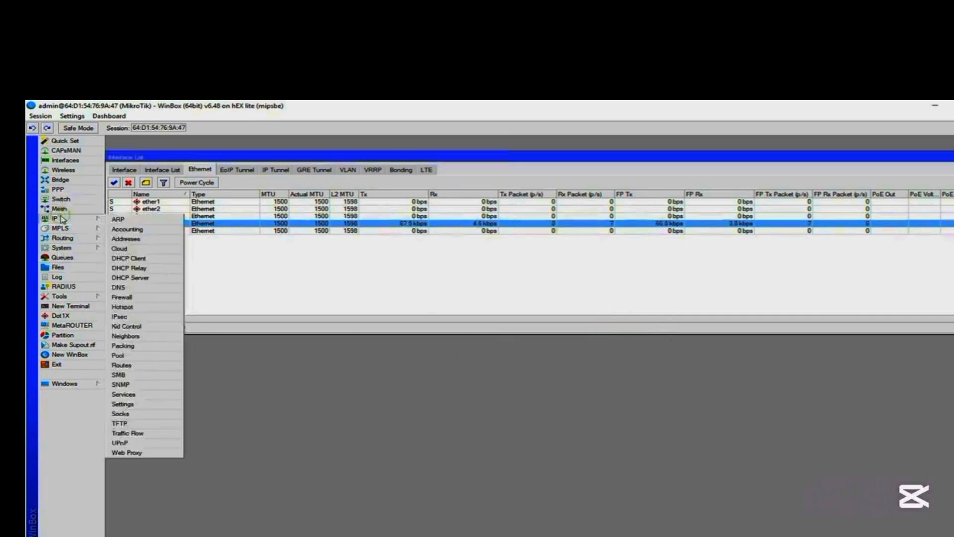
{"action": "left_click", "coordinate": [125, 239]}
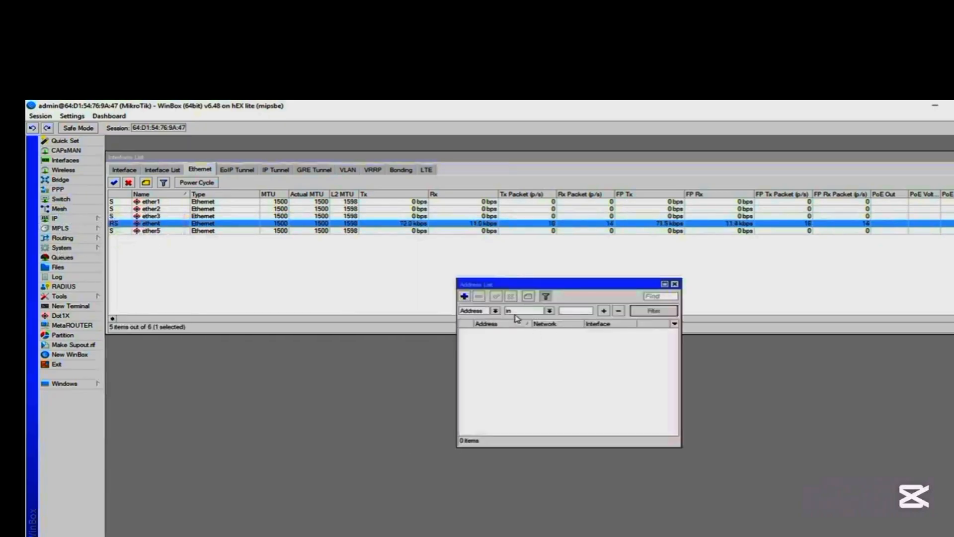
{"action": "left_click", "coordinate": [465, 297]}
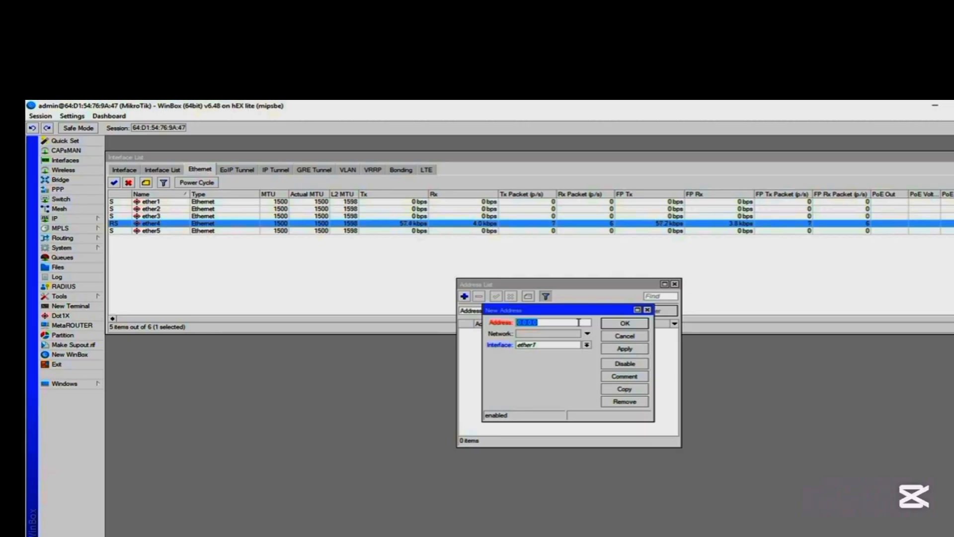
{"action": "type", "text": "192.168.88.1/24"}
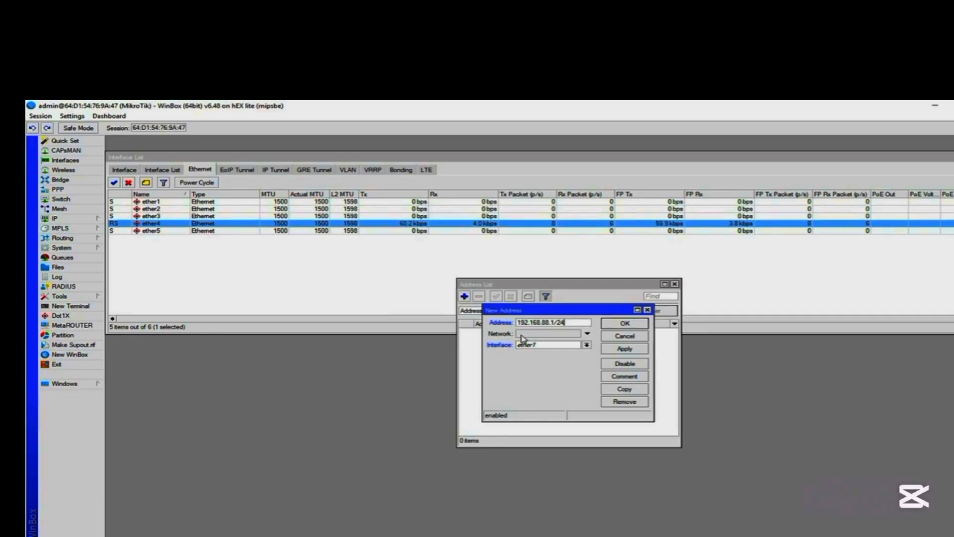
{"action": "left_click", "coordinate": [587, 345]}
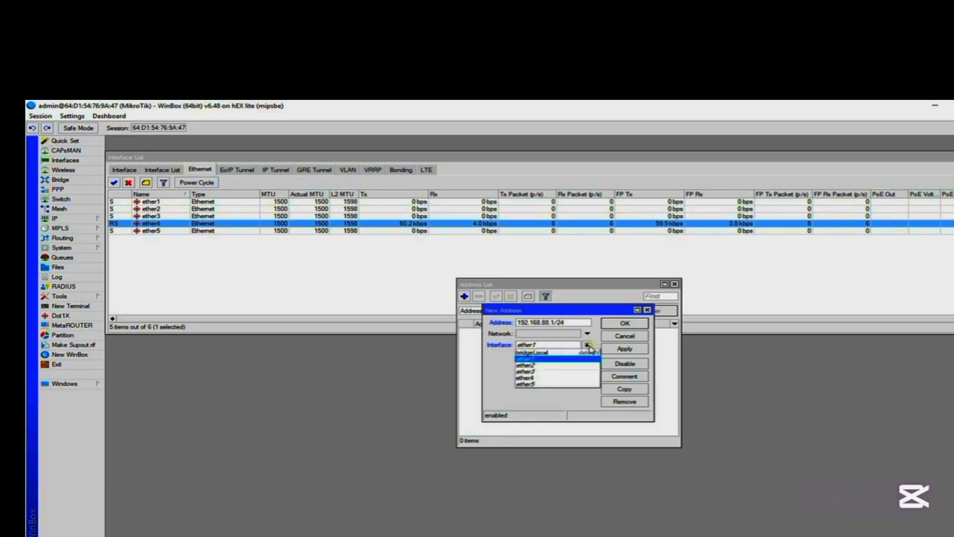
{"action": "left_click", "coordinate": [541, 378]}
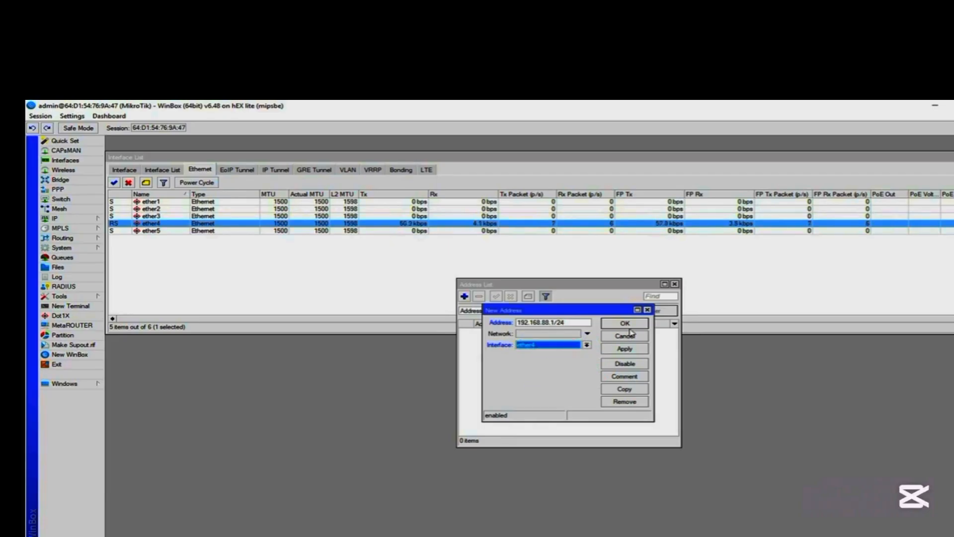
{"action": "left_click", "coordinate": [619, 349]}
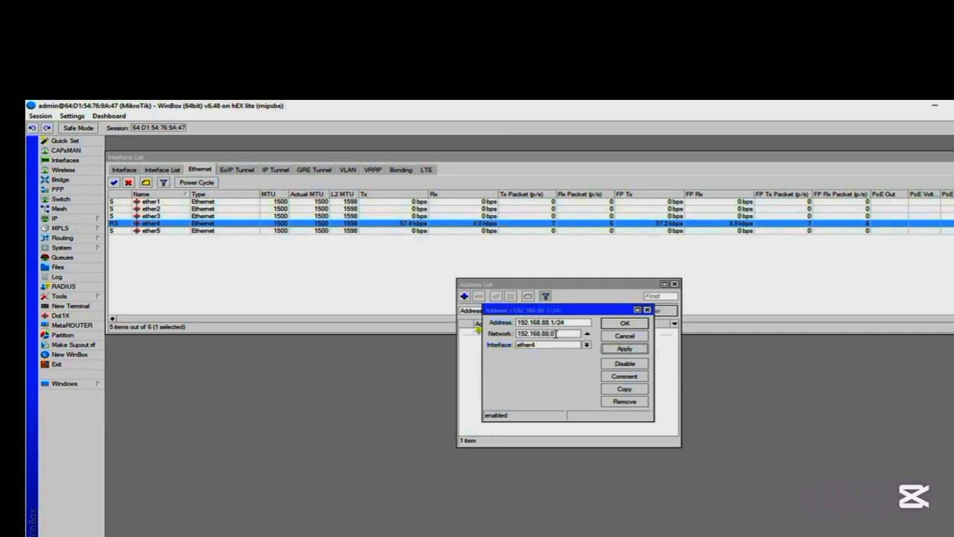
{"action": "left_click", "coordinate": [624, 323]}
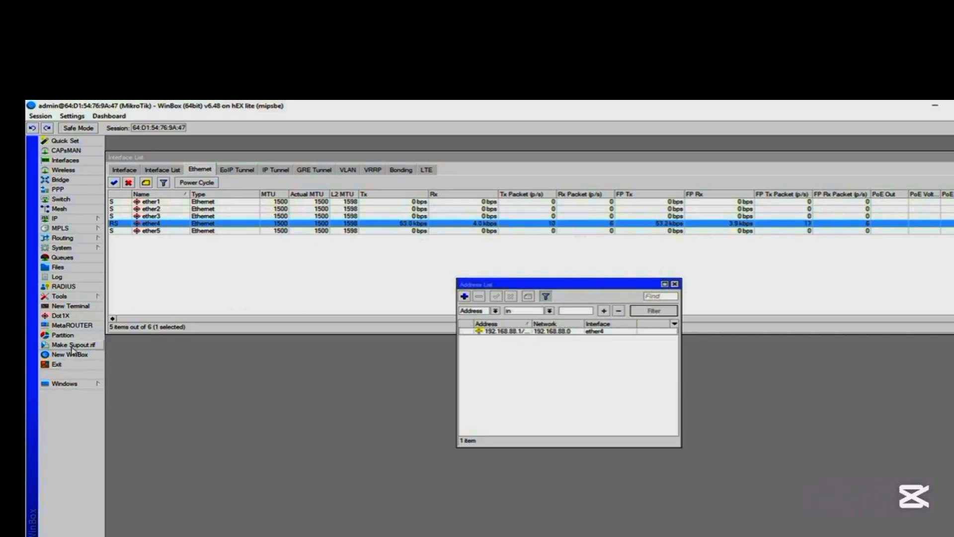
List the router's interfaces in a new terminal with the command interface print.
{"action": "left_click", "coordinate": [85, 306]}
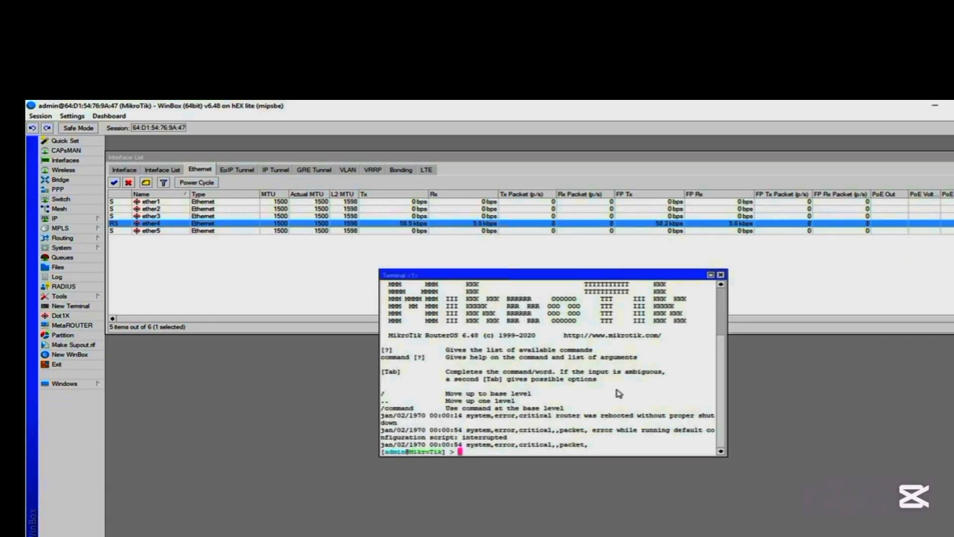
{"action": "key", "text": "Return"}
{"action": "key", "text": "Return"}
{"action": "key", "text": "Return"}
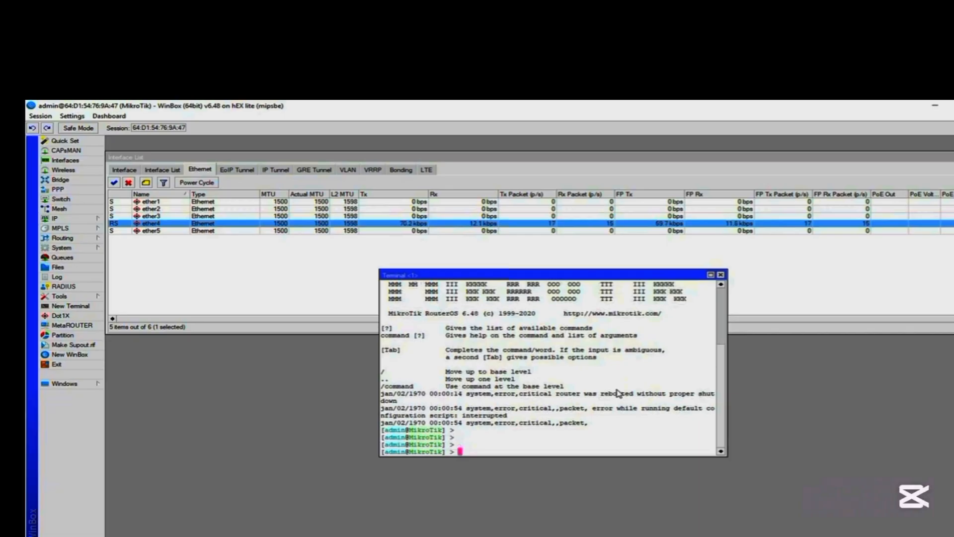
{"action": "type", "text": "interface print"}
{"action": "key", "text": "Return"}
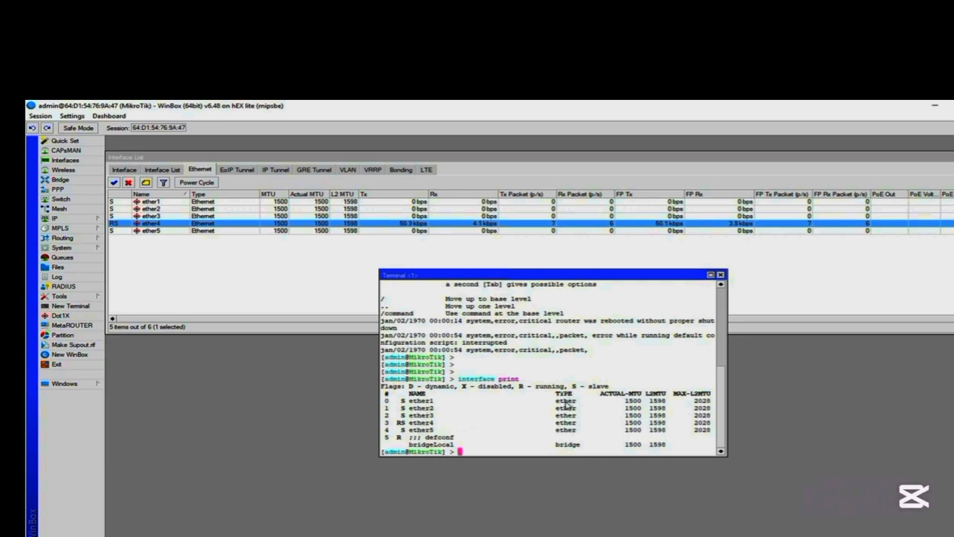
List the configured IP addresses with the command ip address print, and close the terminal.
{"action": "type", "text": "ip address print"}
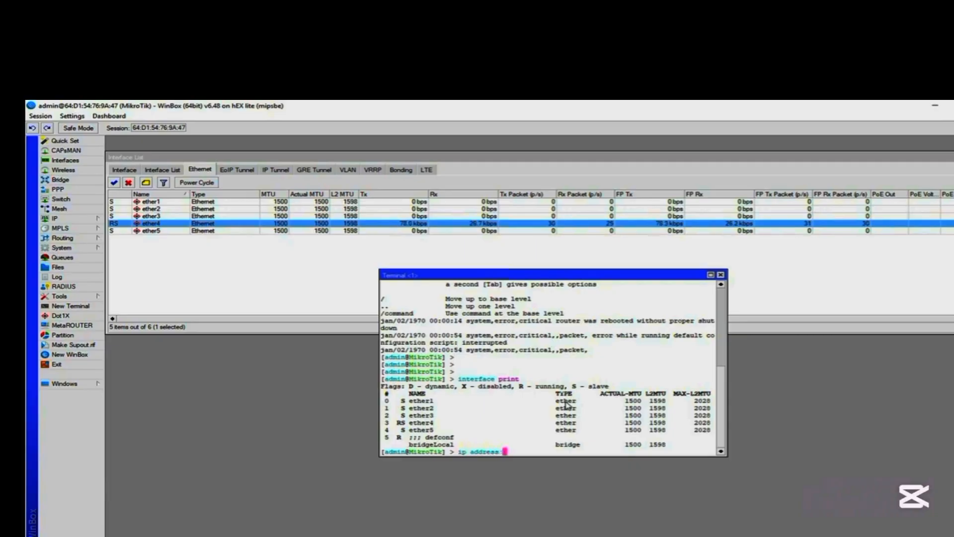
{"action": "key", "text": "Return"}
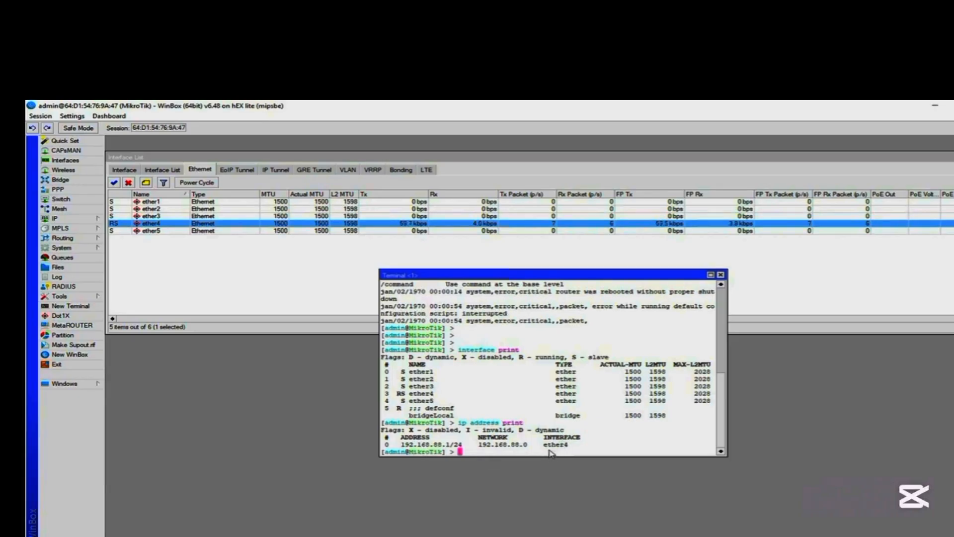
{"action": "left_click", "coordinate": [721, 275]}
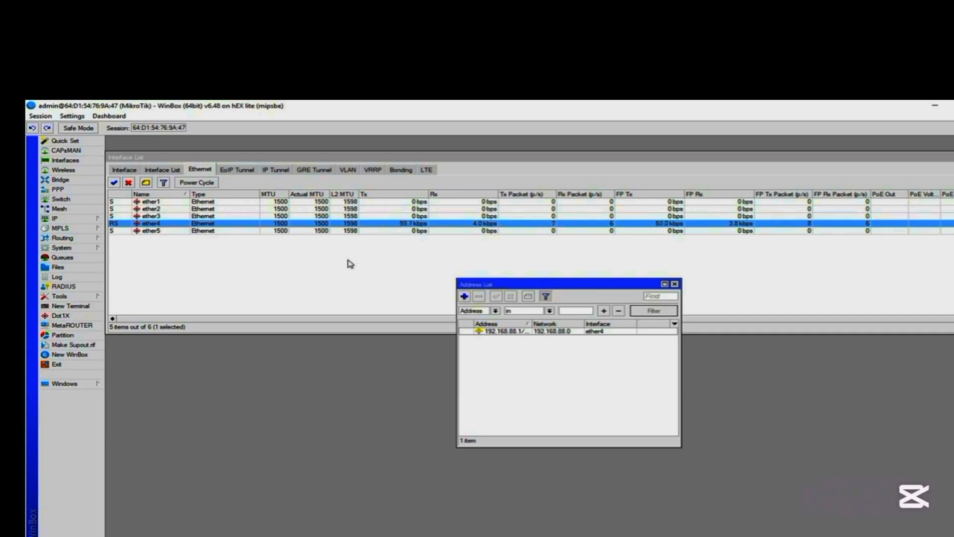
Open a blank new address entry, cancel it, and close the address list.
{"action": "left_click", "coordinate": [465, 296]}
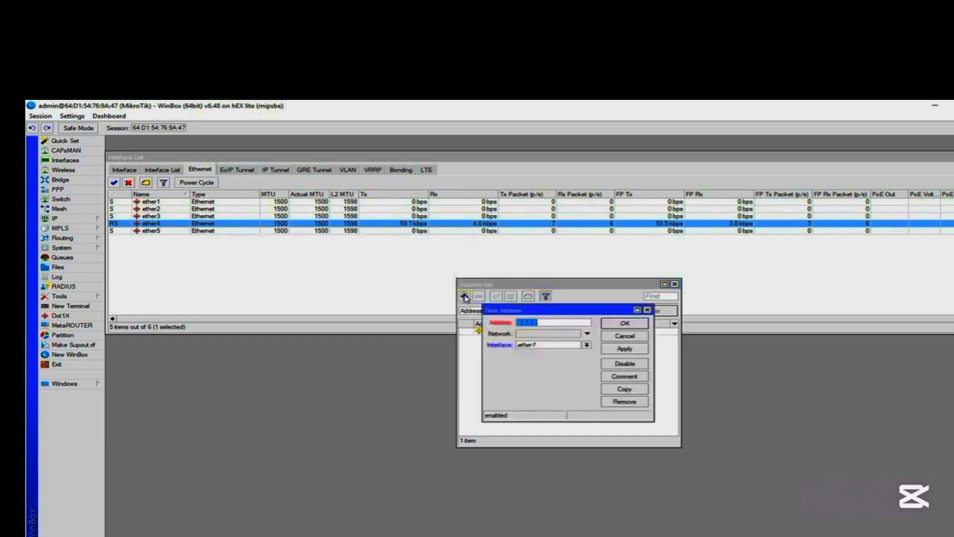
{"action": "left_click", "coordinate": [608, 338]}
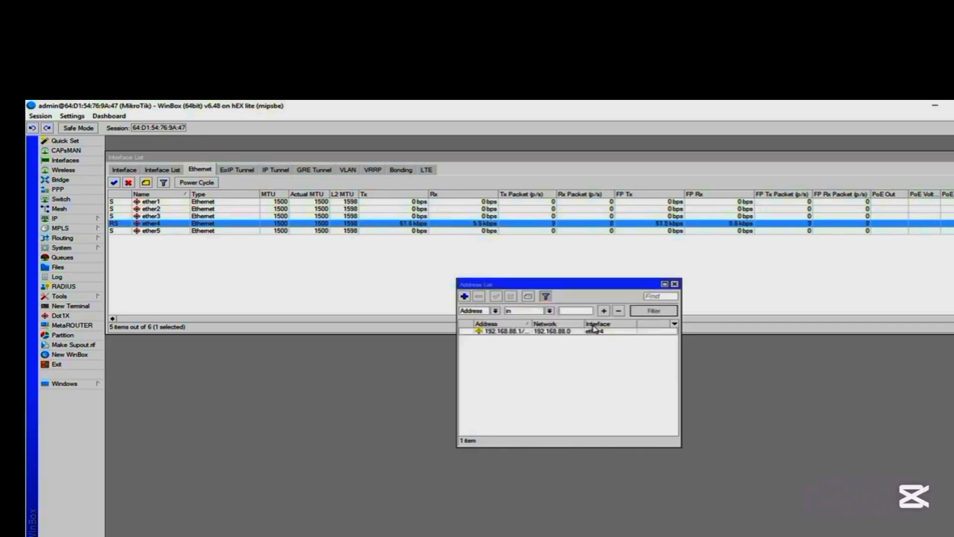
{"action": "left_click", "coordinate": [675, 283]}
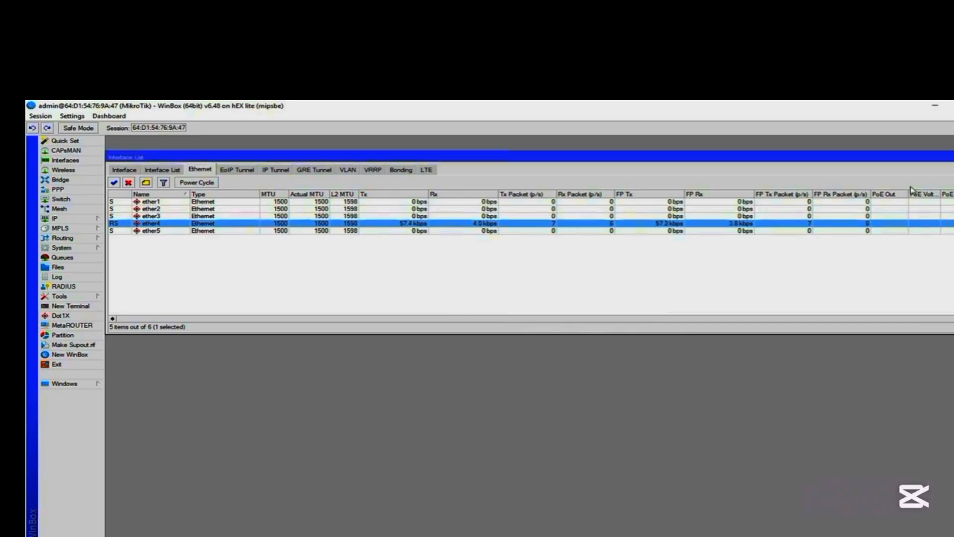
Add CPU, memory and uptime indicators to the router session's status bar.
{"action": "right_click", "coordinate": [927, 134]}
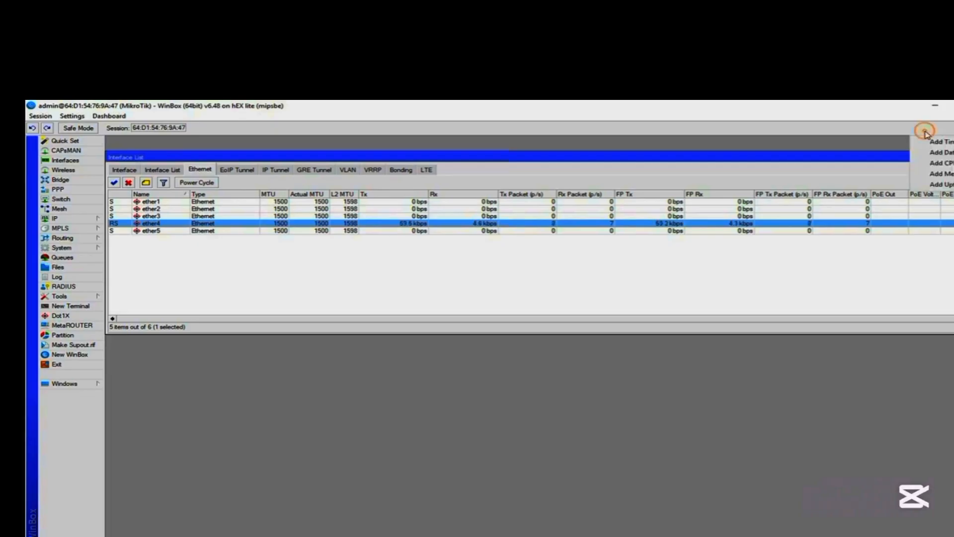
{"action": "left_click", "coordinate": [932, 163]}
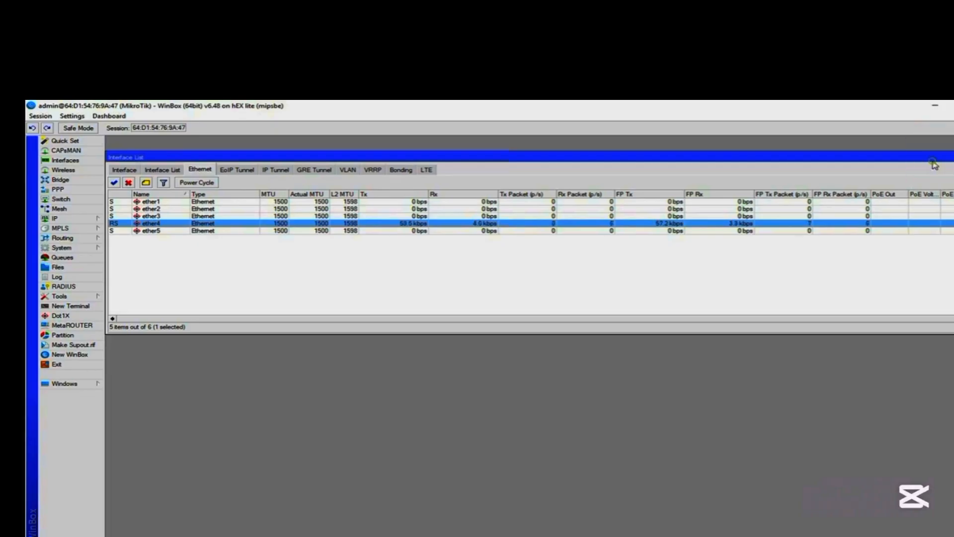
{"action": "right_click", "coordinate": [932, 128]}
{"action": "left_click", "coordinate": [948, 175]}
{"action": "right_click", "coordinate": [944, 130]}
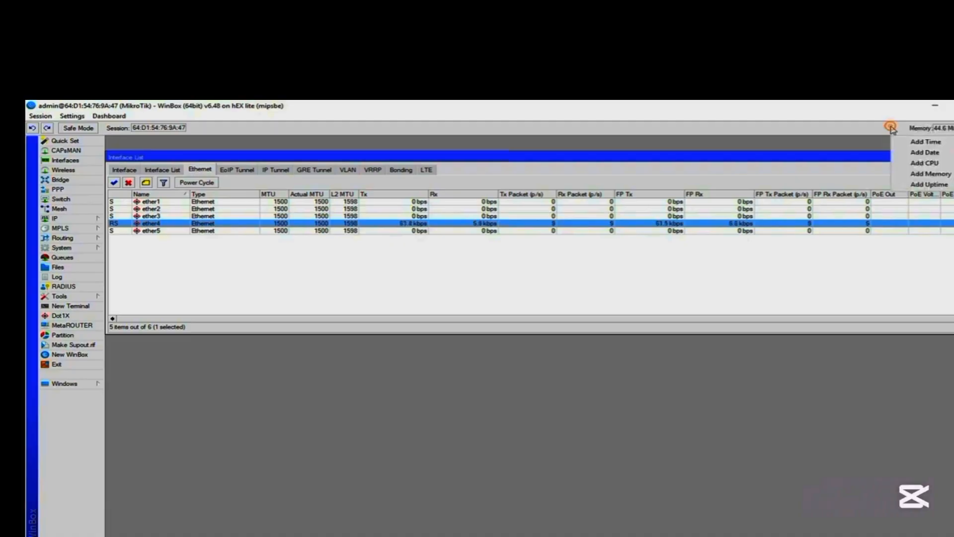
{"action": "left_click", "coordinate": [938, 187]}
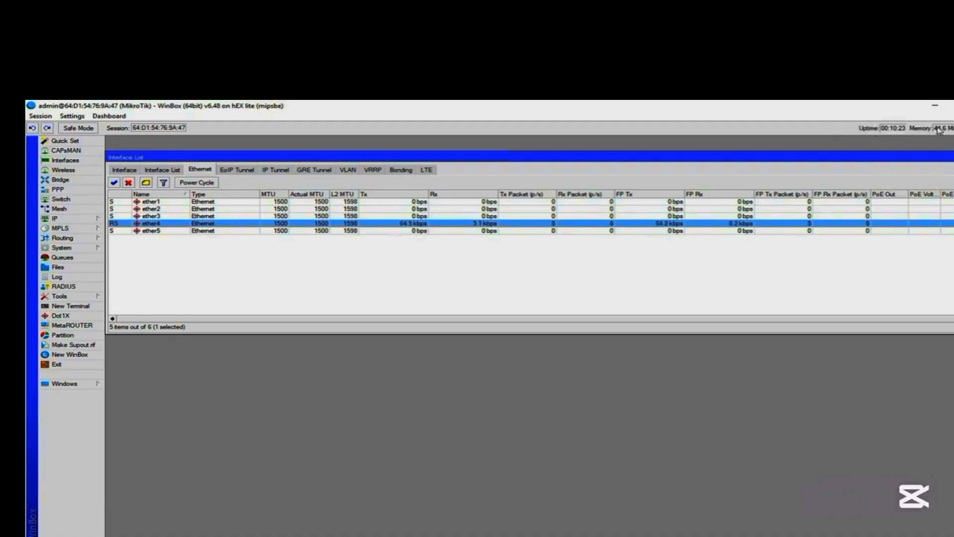
Add time and date indicators to the router session's status bar.
{"action": "right_click", "coordinate": [794, 130]}
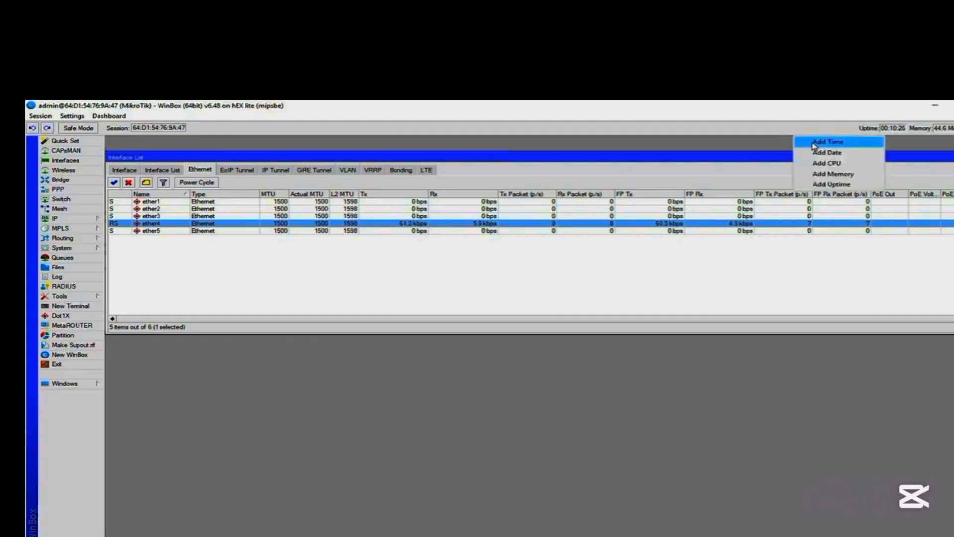
{"action": "left_click", "coordinate": [815, 143]}
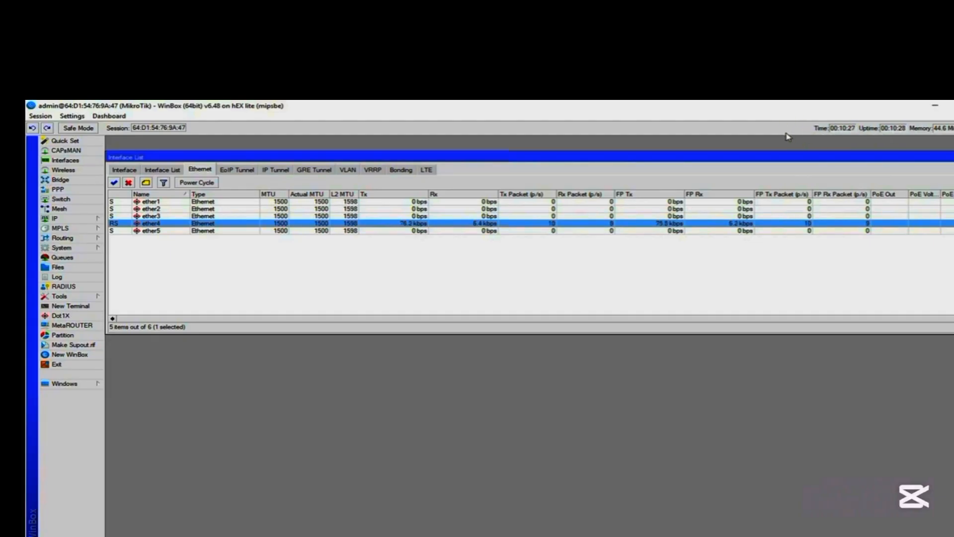
{"action": "right_click", "coordinate": [795, 132]}
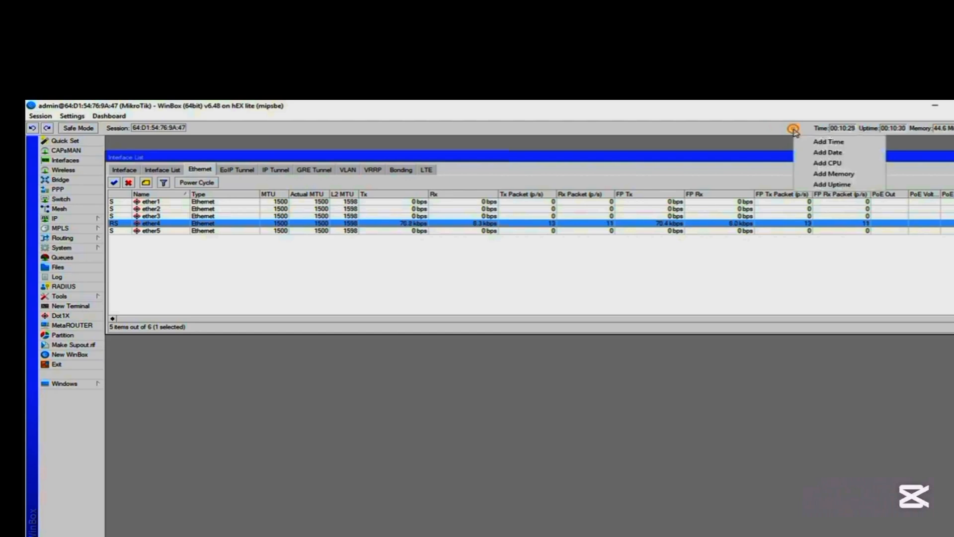
{"action": "left_click", "coordinate": [835, 155]}
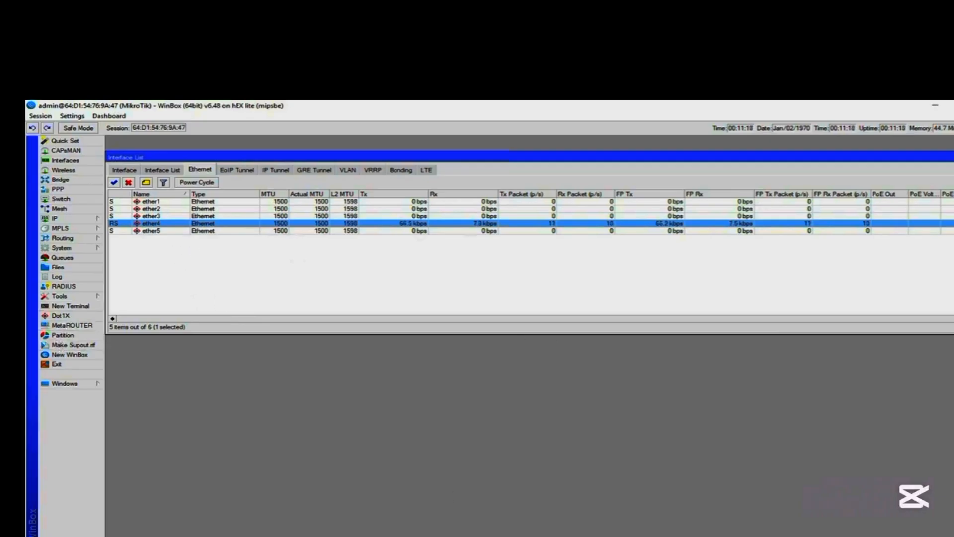
Switch to Google Chrome, try to open the router's web page at 192.168.88.1, and minimize the browser.
{"action": "left_click", "coordinate": [274, 511]}
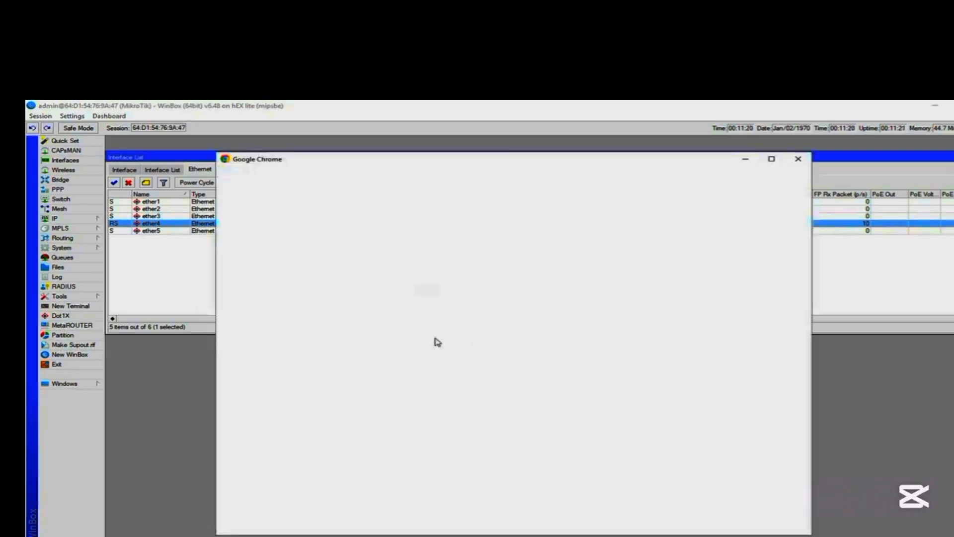
{"action": "left_click", "coordinate": [404, 39]}
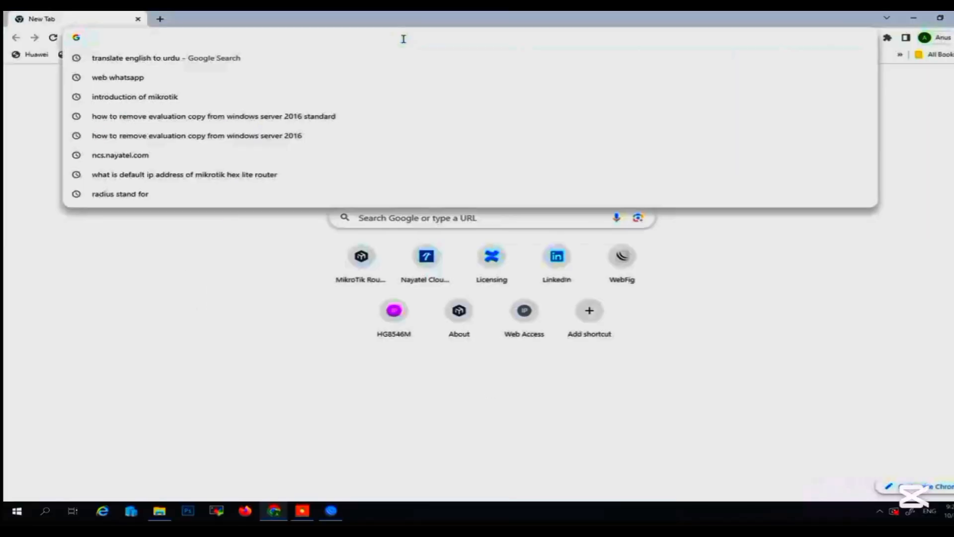
{"action": "type", "text": "192.168"}
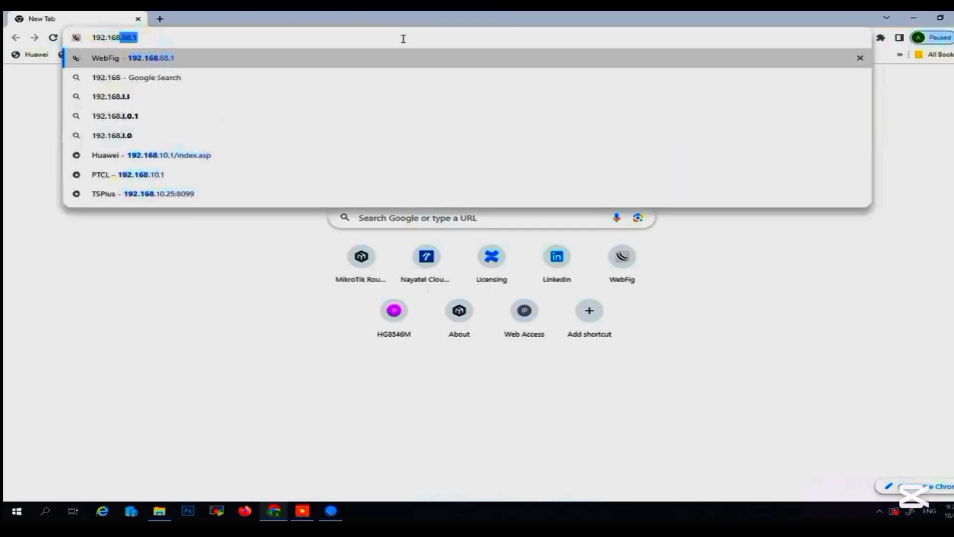
{"action": "type", "text": ".88.1"}
{"action": "key", "text": "Return"}
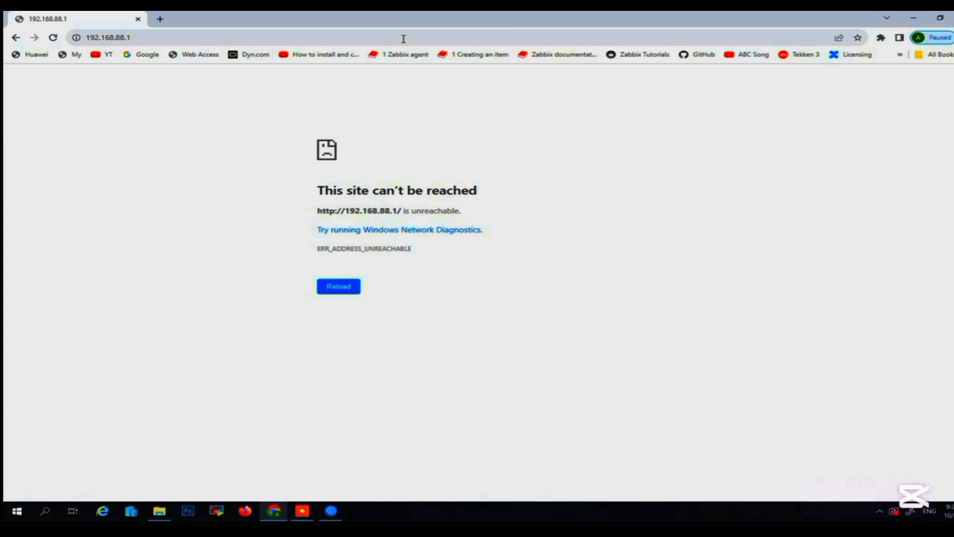
{"action": "left_click", "coordinate": [403, 39]}
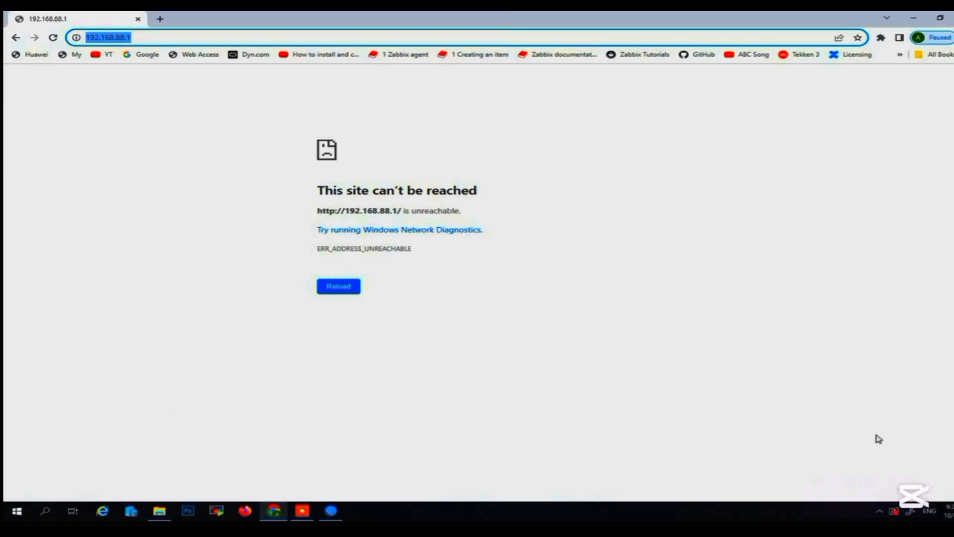
{"action": "left_click", "coordinate": [916, 18]}
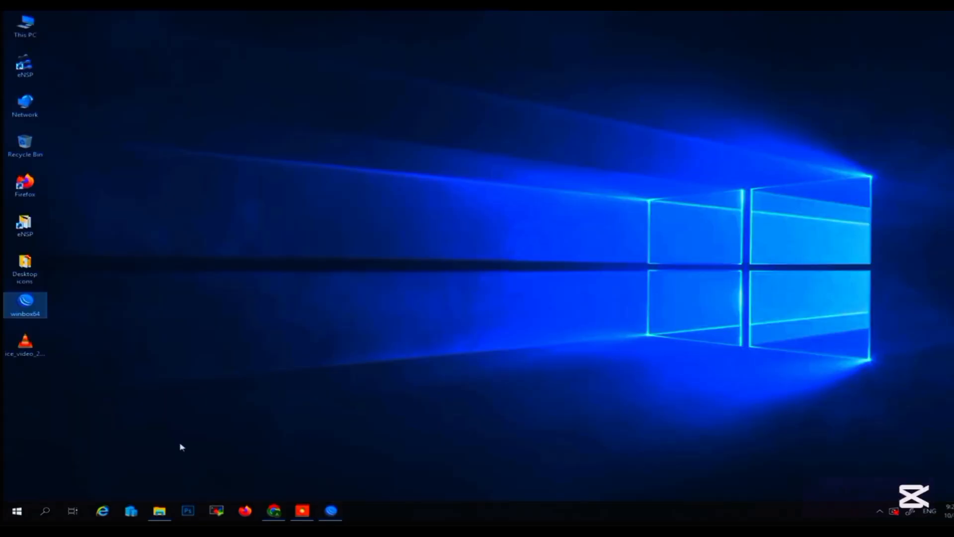
Open the Internet Protocol Version 4 (TCP/IPv4) properties of the computer's LAN connection.
{"action": "right_click", "coordinate": [25, 103]}
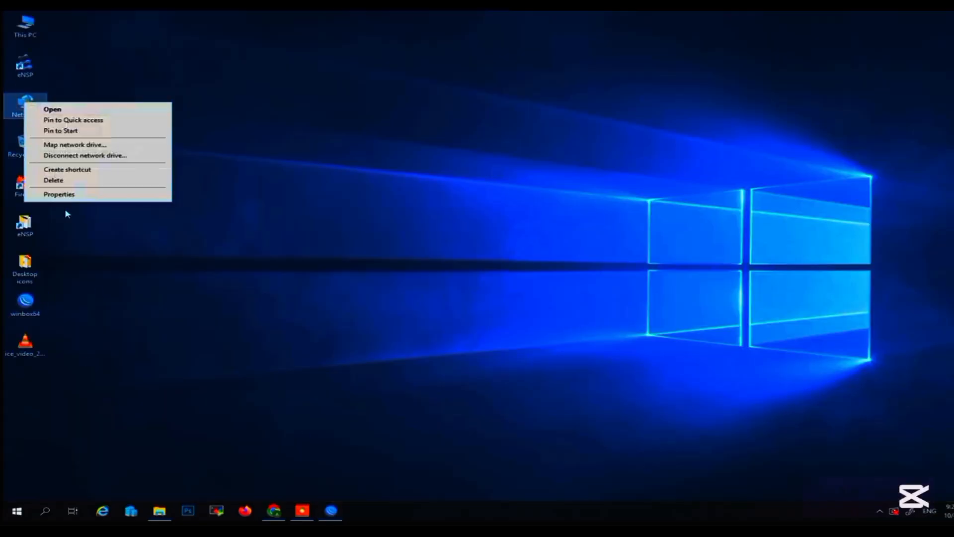
{"action": "left_click", "coordinate": [68, 195]}
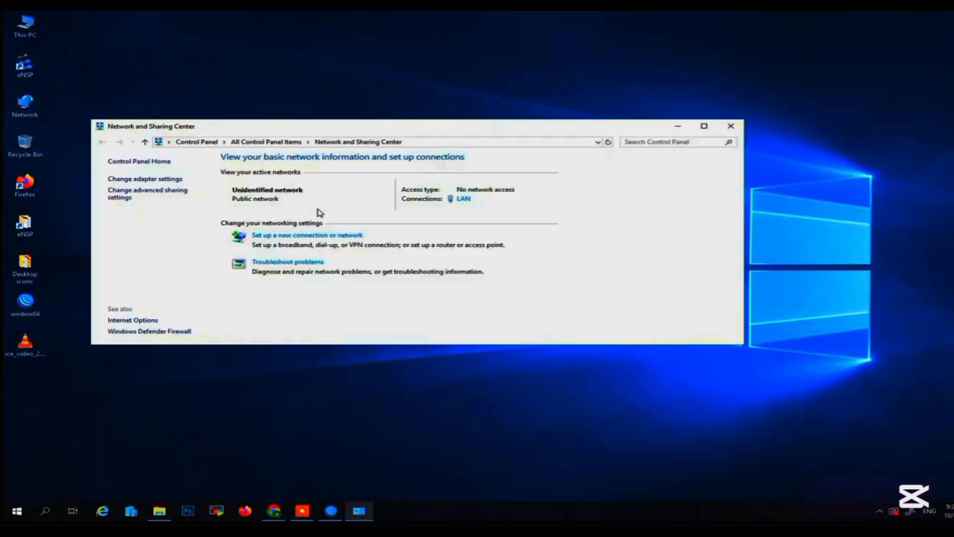
{"action": "left_click", "coordinate": [465, 199]}
{"action": "left_click", "coordinate": [424, 340]}
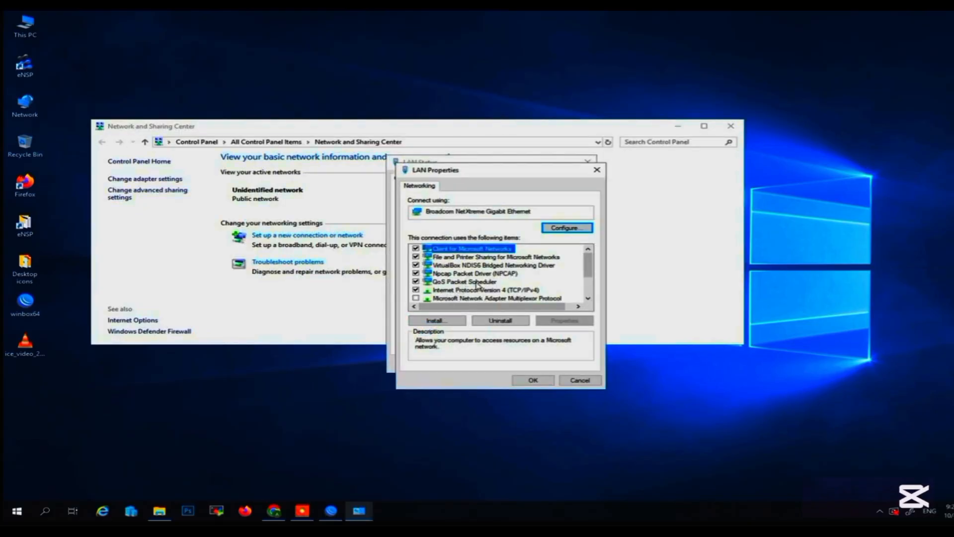
{"action": "double_click", "coordinate": [477, 290]}
Give the LAN adapter the static IP address 192.168.88.2, subnet mask 255.255.255.0 and default gateway 192.168.88.1.
{"action": "left_click", "coordinate": [493, 277]}
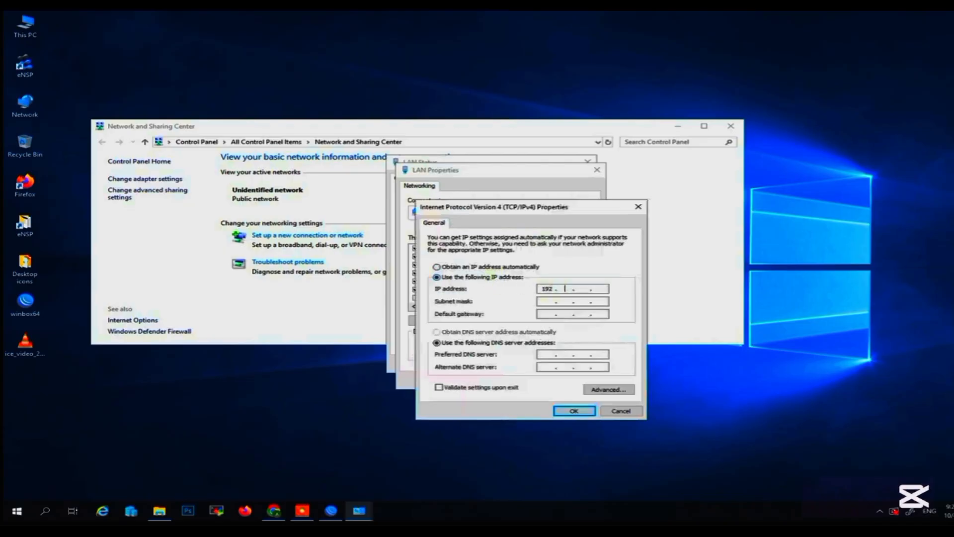
{"action": "type", "text": "192 . 168 . 88 . 2"}
{"action": "key", "text": "Tab"}
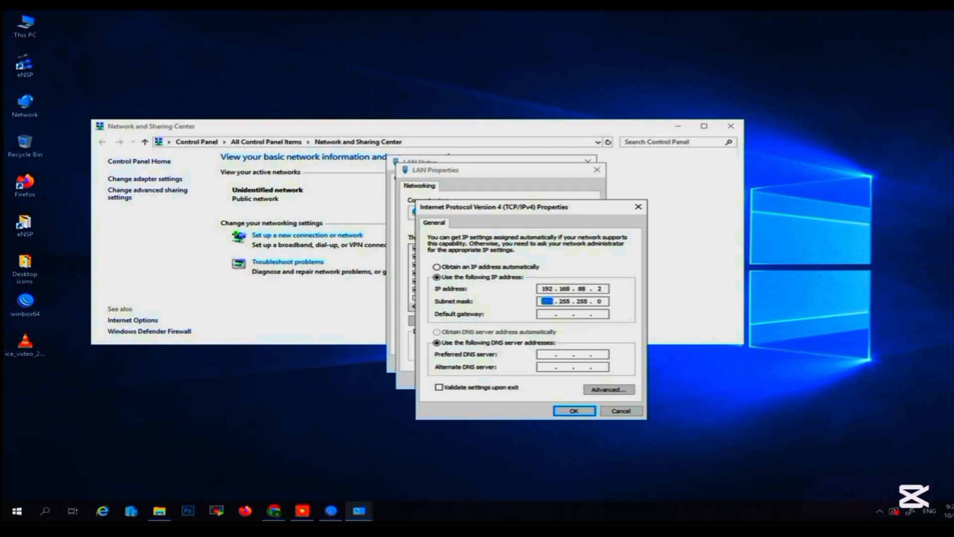
{"action": "key", "text": "Tab"}
{"action": "type", "text": "192 . 168 . 88 . 1"}
{"action": "key", "text": "Tab"}
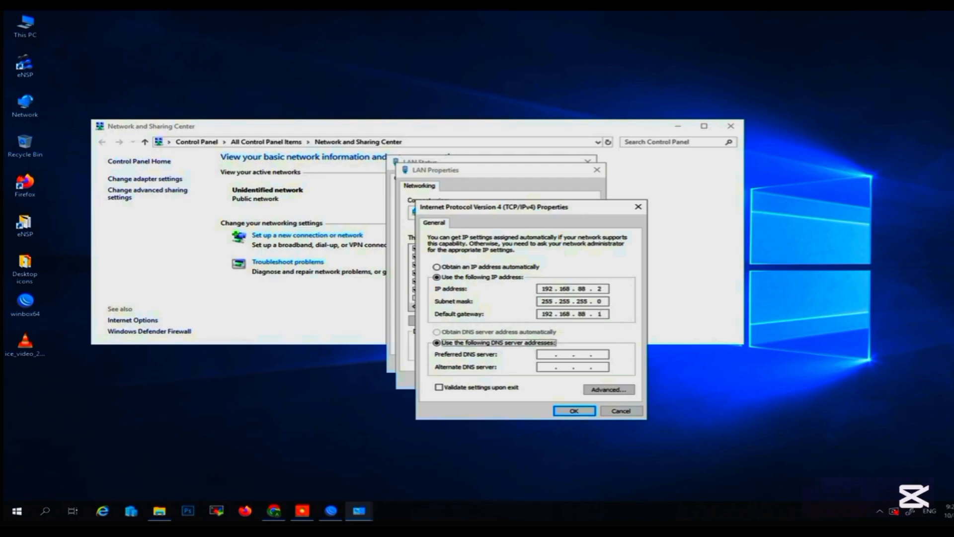
Set the preferred DNS server to 192.168.88.1, apply the adapter settings and close the LAN dialogs.
{"action": "key", "text": "Tab"}
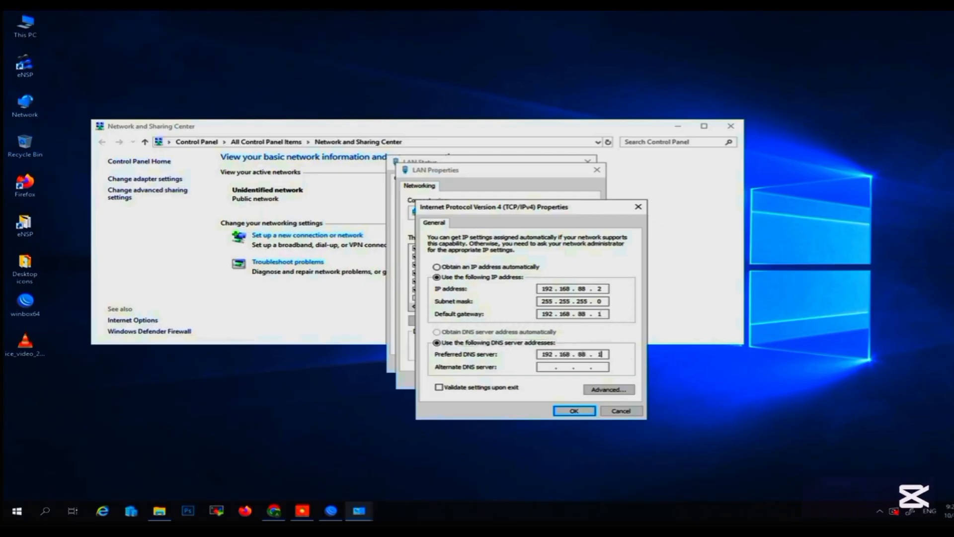
{"action": "left_click", "coordinate": [574, 411]}
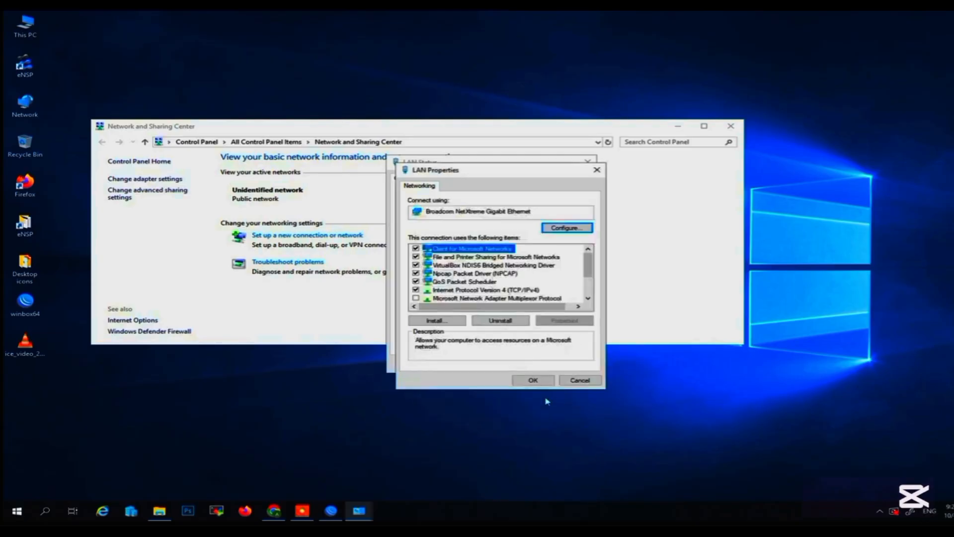
{"action": "left_click", "coordinate": [534, 380]}
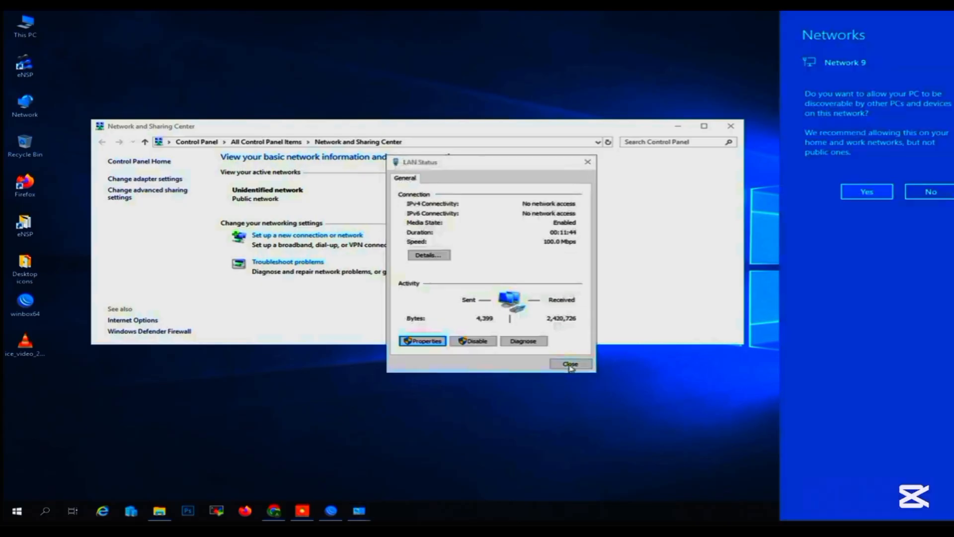
{"action": "left_click", "coordinate": [570, 363]}
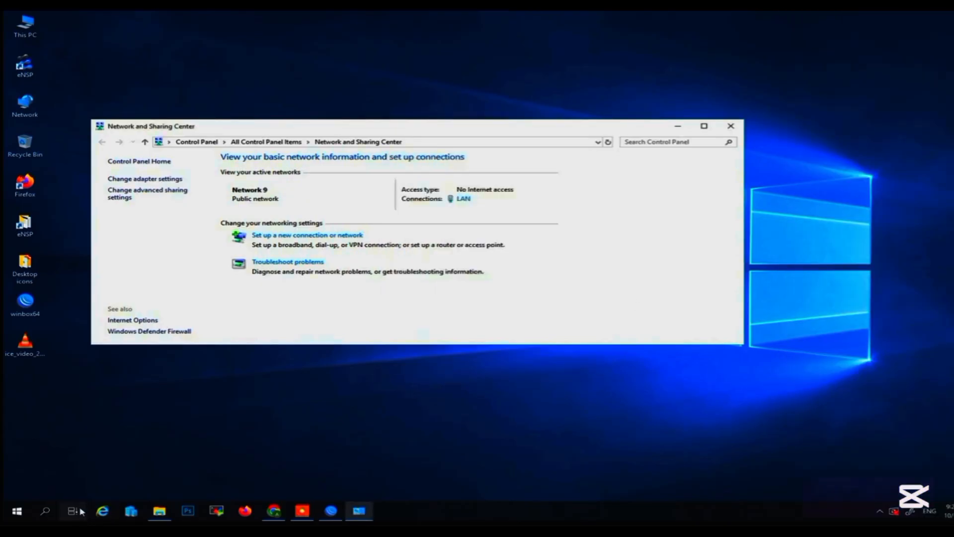
Test the connection from a Command Prompt with ping 192.168.88.1, and close it and the Network and Sharing Center.
{"action": "left_click", "coordinate": [49, 513]}
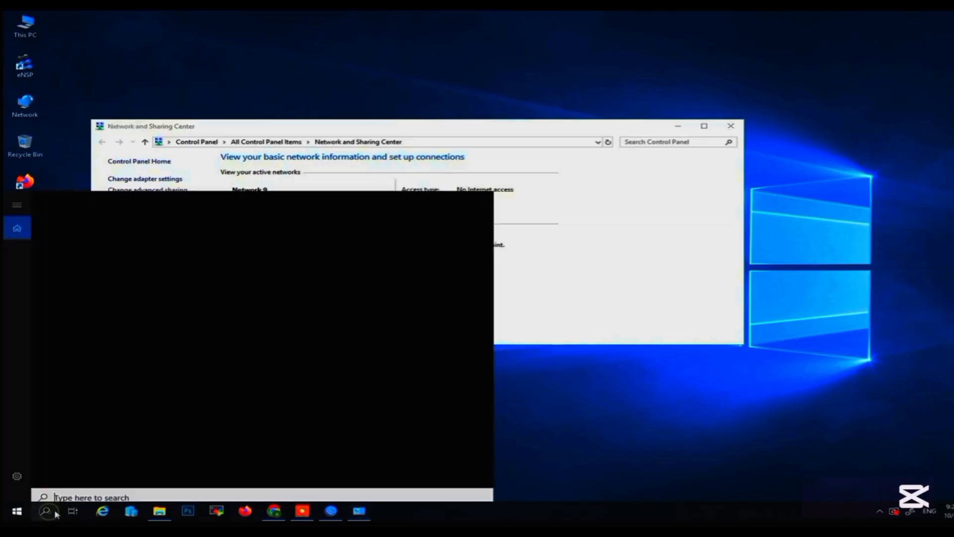
{"action": "type", "text": "cmd"}
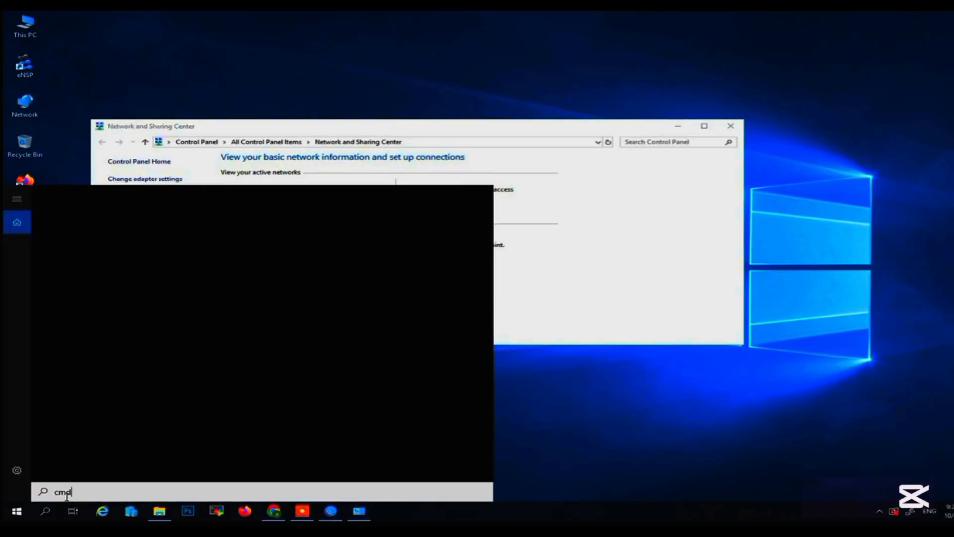
{"action": "left_click", "coordinate": [130, 246]}
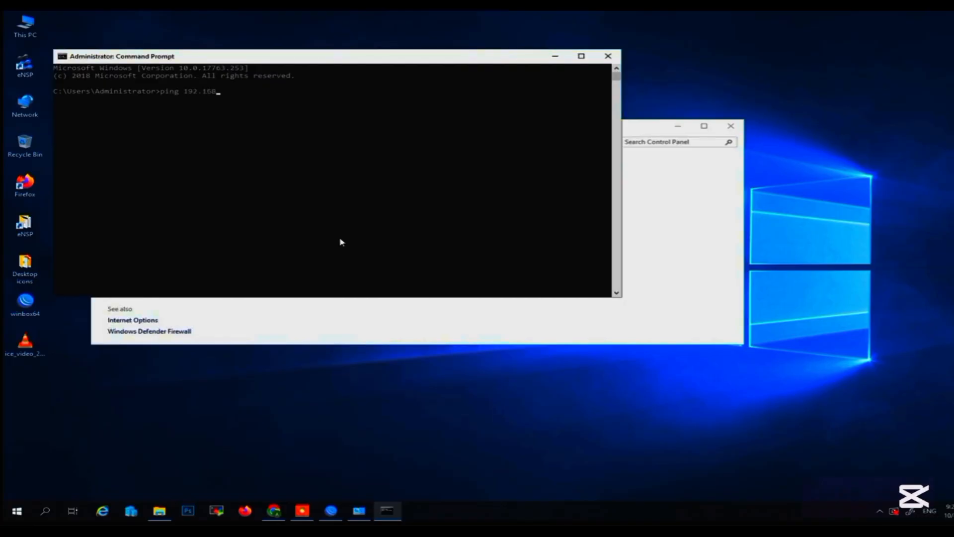
{"action": "type", "text": "ping 192.168.88.1"}
{"action": "key", "text": "Return"}
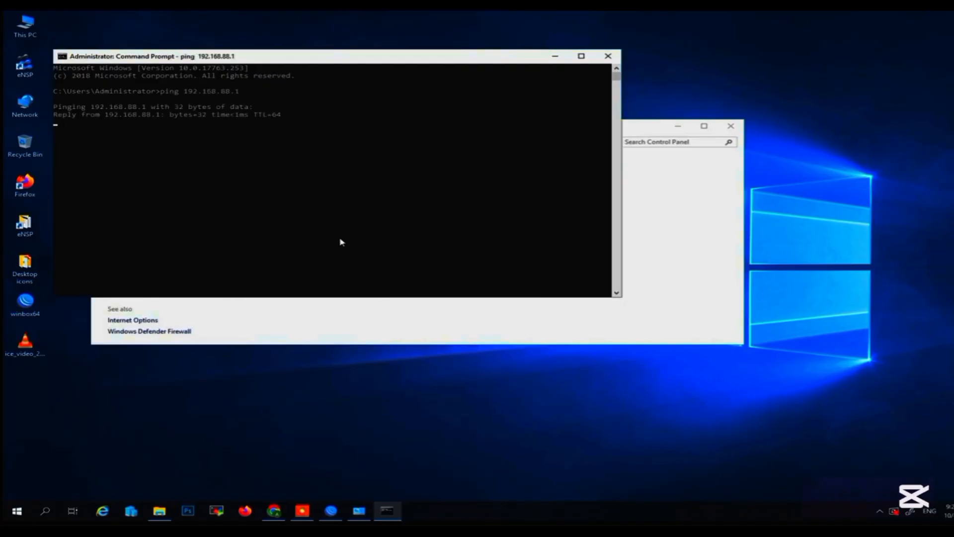
{"action": "left_click", "coordinate": [608, 55]}
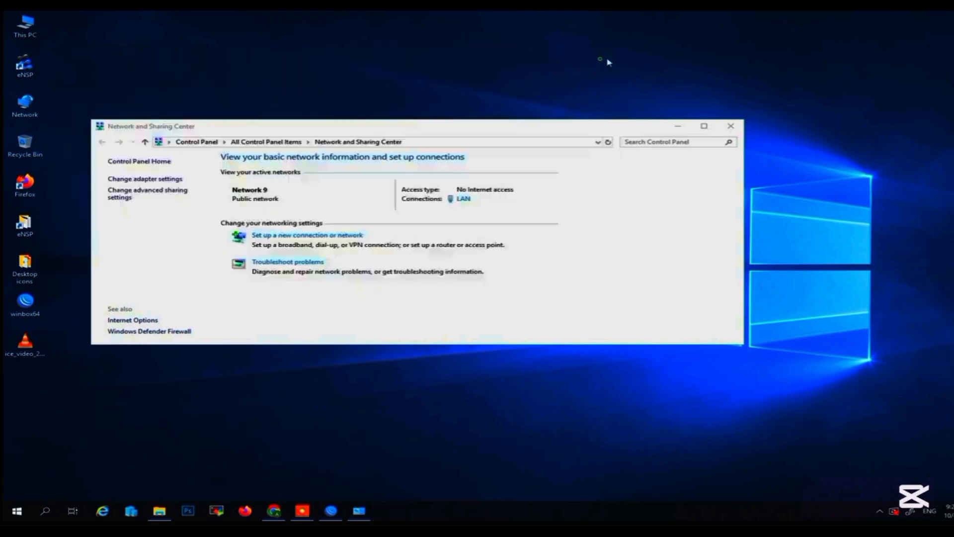
{"action": "left_click", "coordinate": [730, 126]}
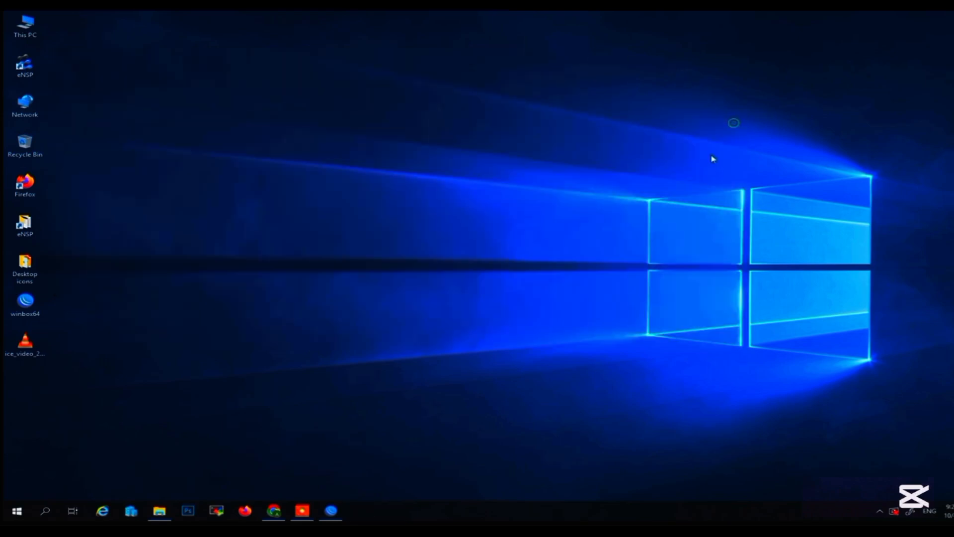
Return to Google Chrome, load the router's web page at 192.168.88.1 and focus the Quick Set password field.
{"action": "left_click", "coordinate": [273, 511]}
{"action": "left_click", "coordinate": [294, 39]}
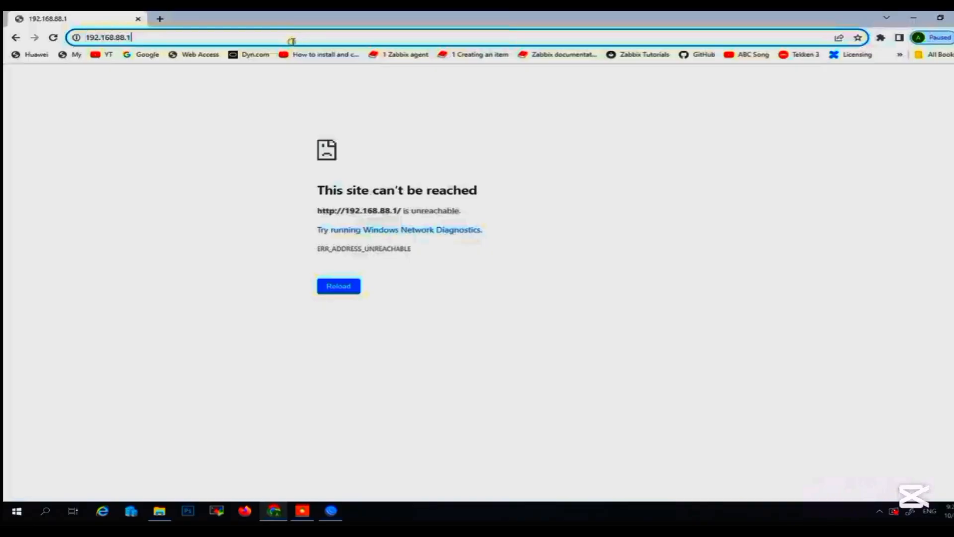
{"action": "key", "text": "Return"}
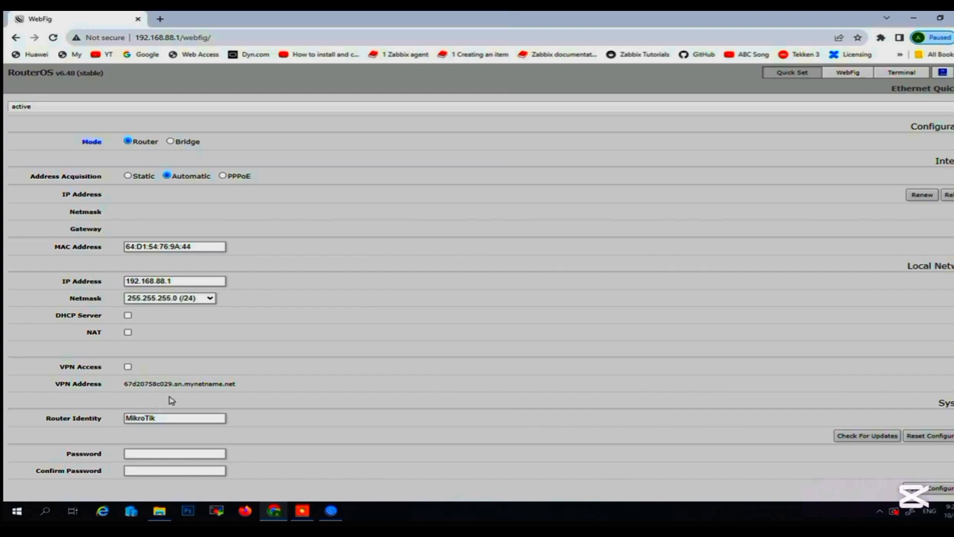
{"action": "left_click", "coordinate": [150, 455]}
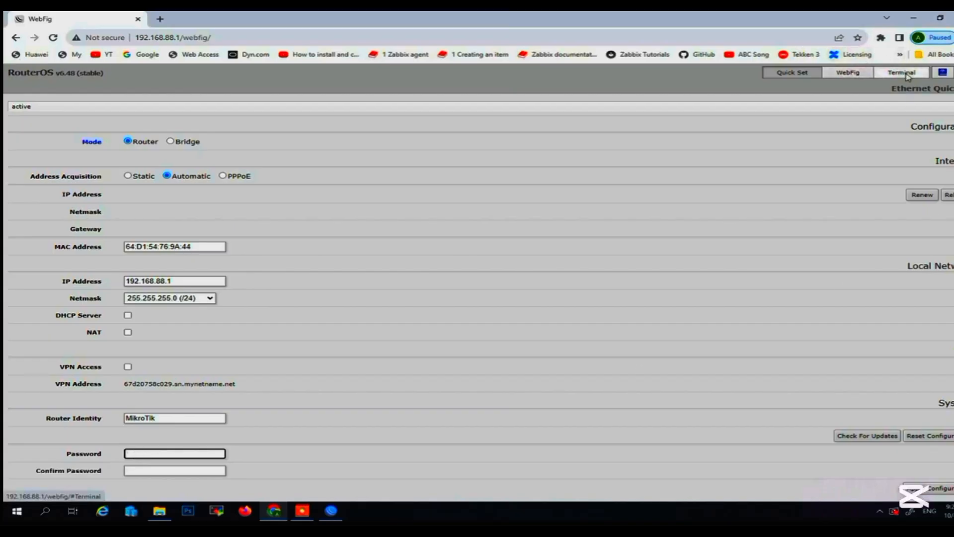
View the interface list in WebFig, inspect the ether4 interface's settings and return to the list.
{"action": "left_click", "coordinate": [852, 73]}
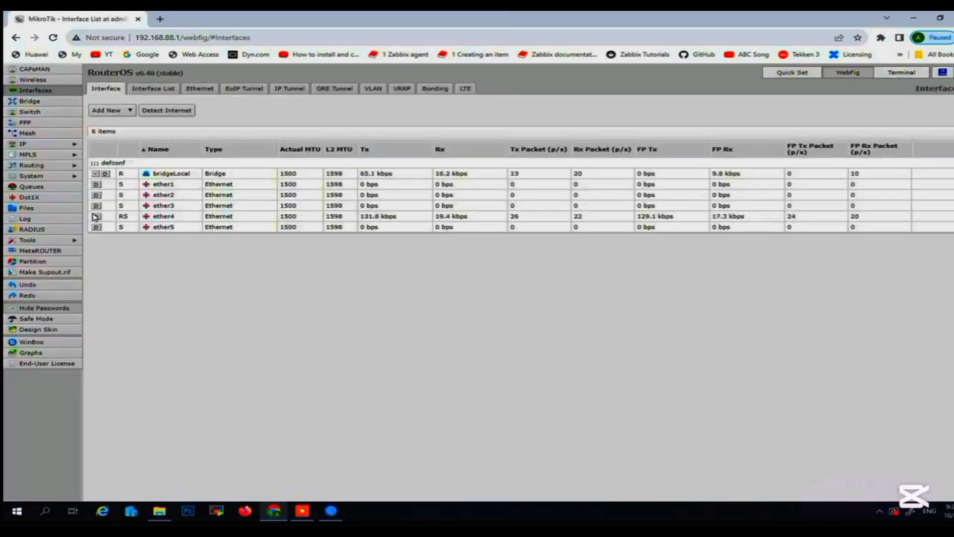
{"action": "left_click", "coordinate": [191, 219]}
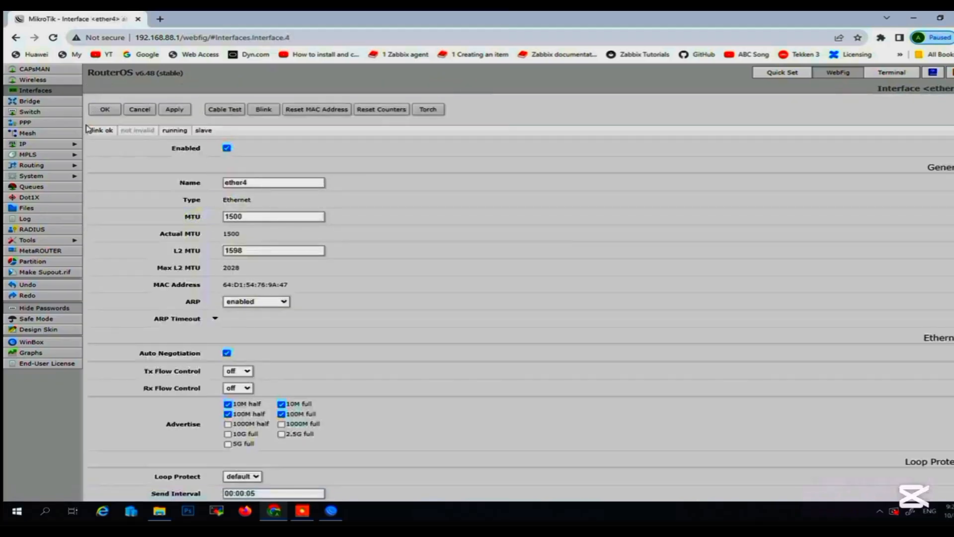
{"action": "left_click", "coordinate": [31, 90]}
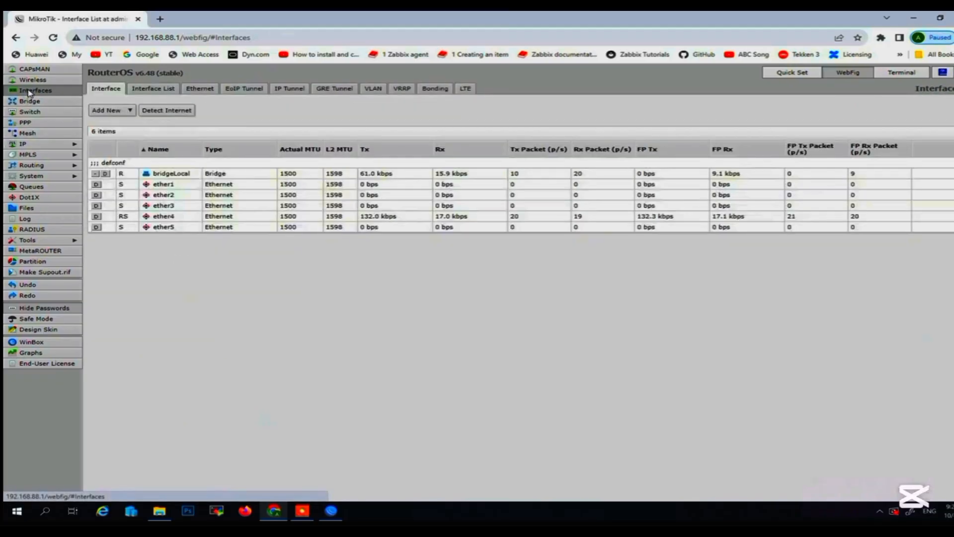
Review the ether4 interface's settings and traffic statistics in WebFig, and open the router's IP address list.
{"action": "left_click", "coordinate": [223, 219]}
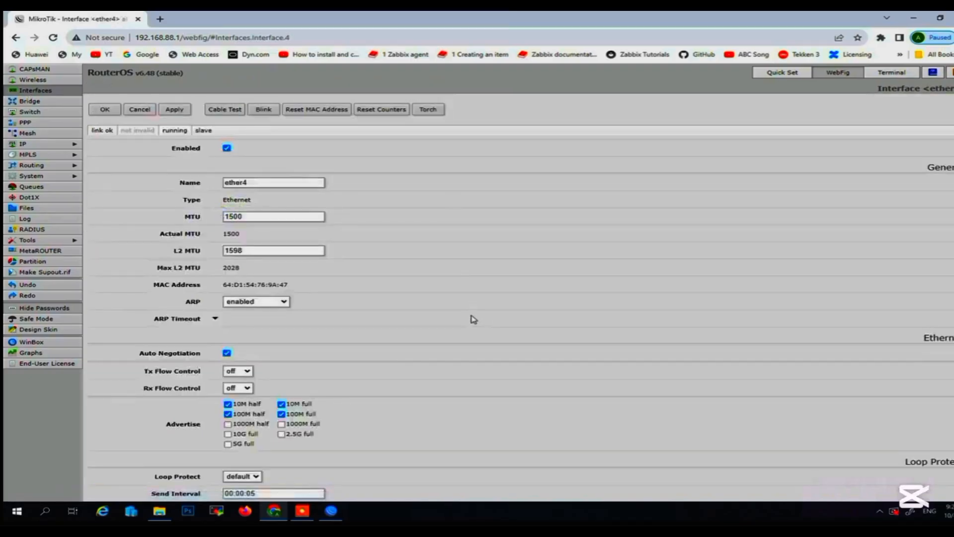
{"action": "scroll", "coordinate": [281, 207], "scroll_direction": "down", "scroll_amount": 8}
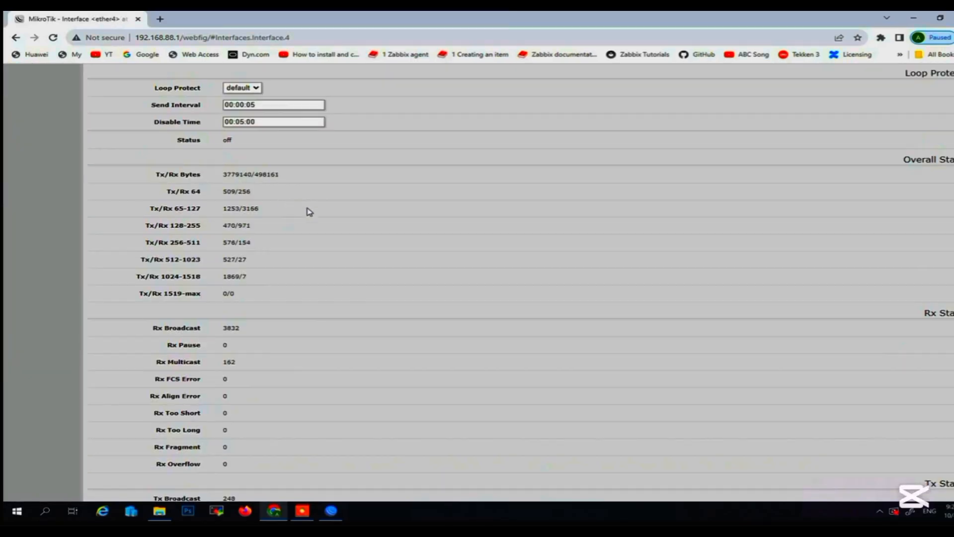
{"action": "scroll", "coordinate": [316, 240], "scroll_direction": "up", "scroll_amount": 8}
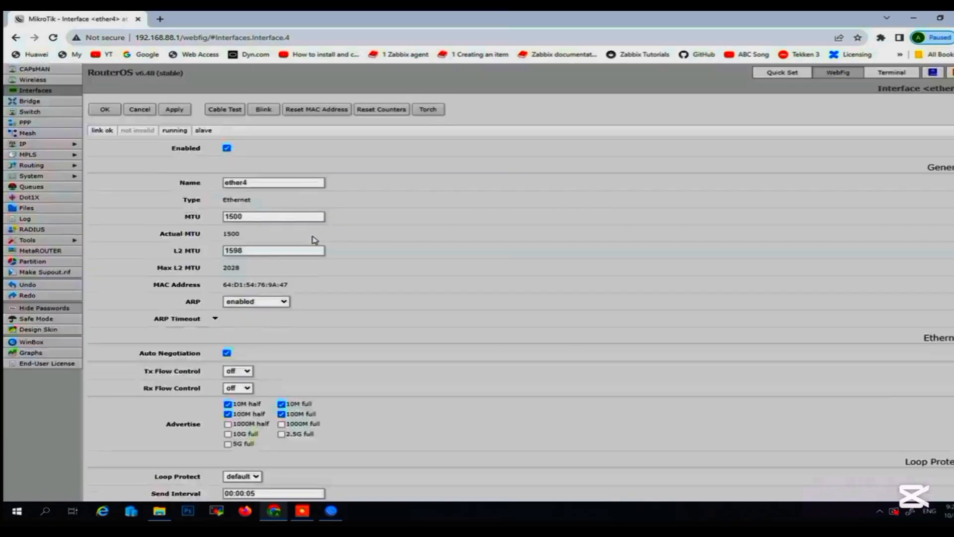
{"action": "left_click", "coordinate": [52, 144]}
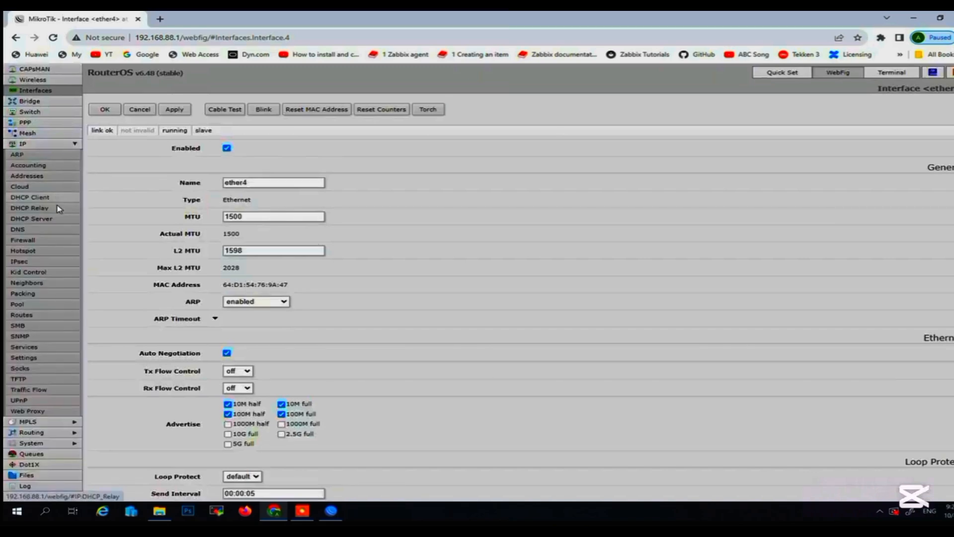
{"action": "left_click", "coordinate": [55, 176]}
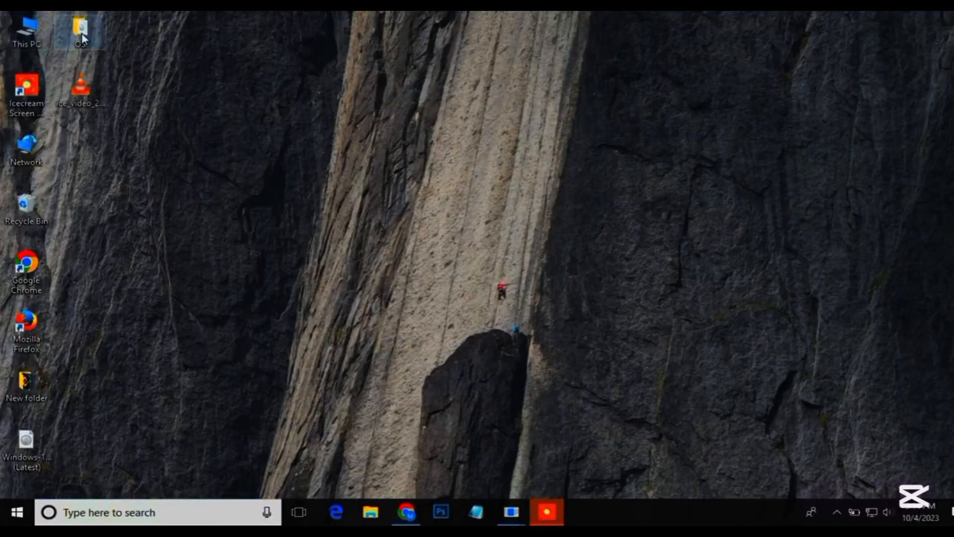
Check the desktop's OS folder for the Mikrotik-7.11.2 disc image, close it and switch to the ESXi Host Client in Google Chrome.
{"action": "double_click", "coordinate": [82, 33]}
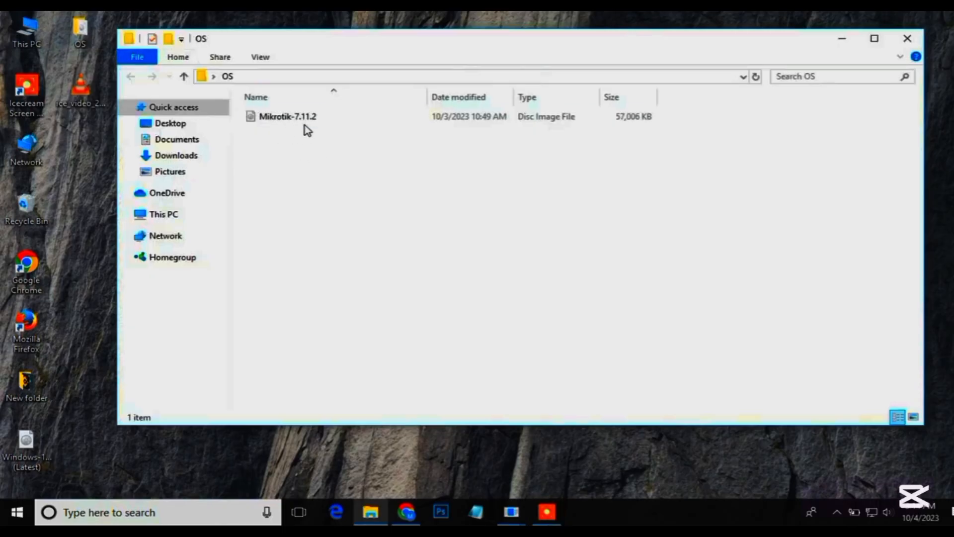
{"action": "left_click", "coordinate": [909, 39]}
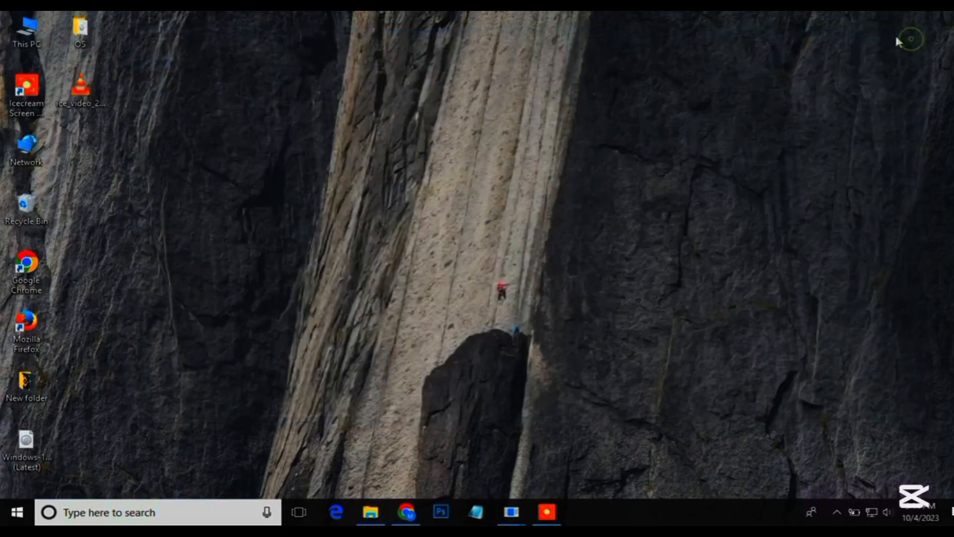
{"action": "left_click", "coordinate": [408, 511]}
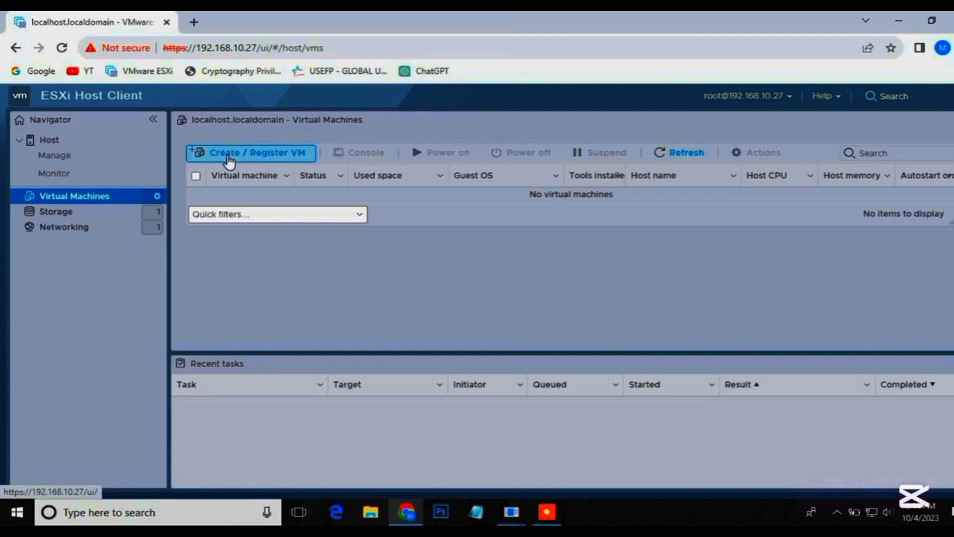
Start creating a new virtual machine on the ESXi host and name it Mikrotik VM.
{"action": "left_click", "coordinate": [264, 154]}
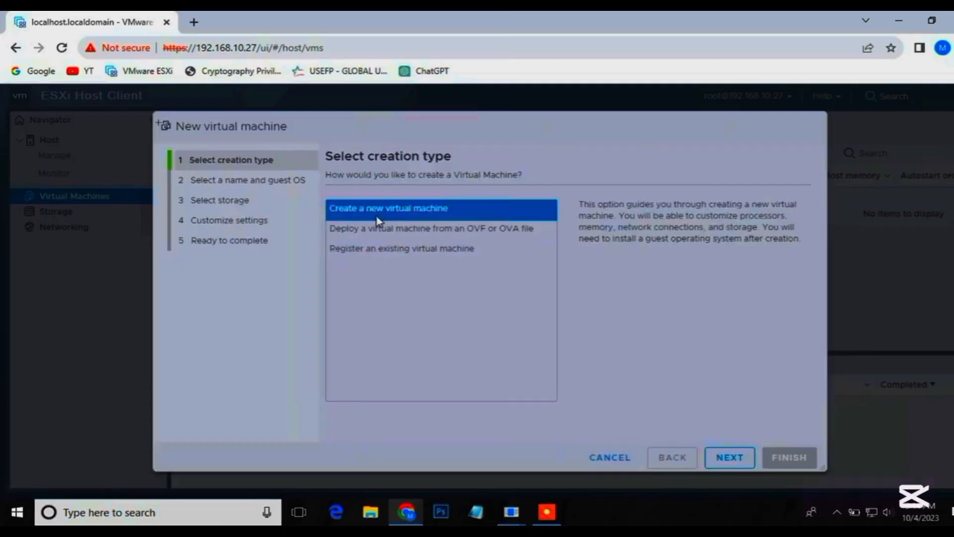
{"action": "left_click", "coordinate": [731, 461]}
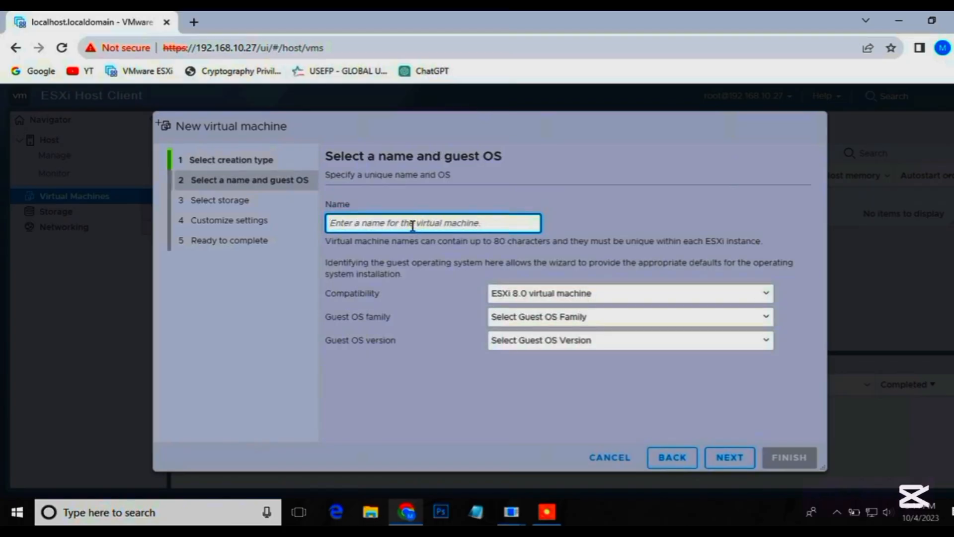
{"action": "type", "text": "Mik"}
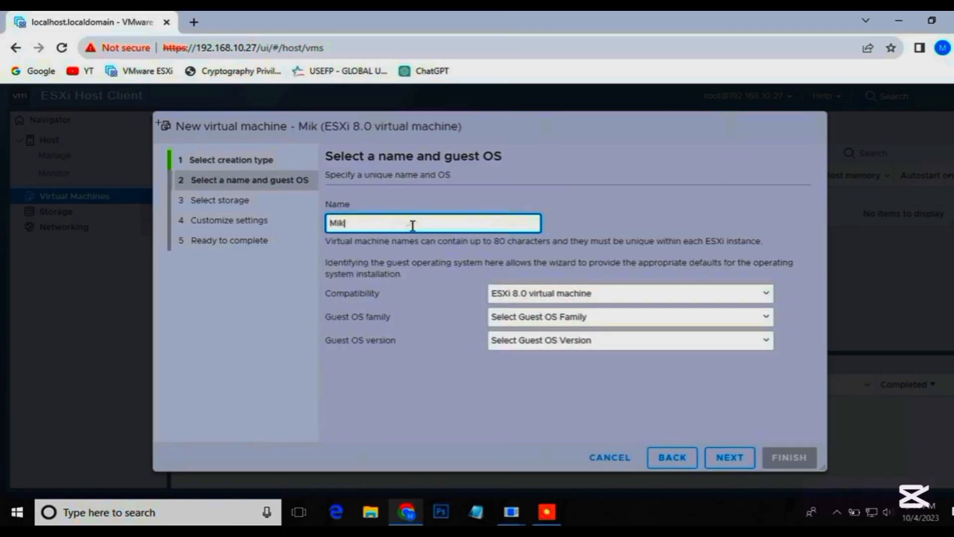
{"action": "type", "text": "rotik"}
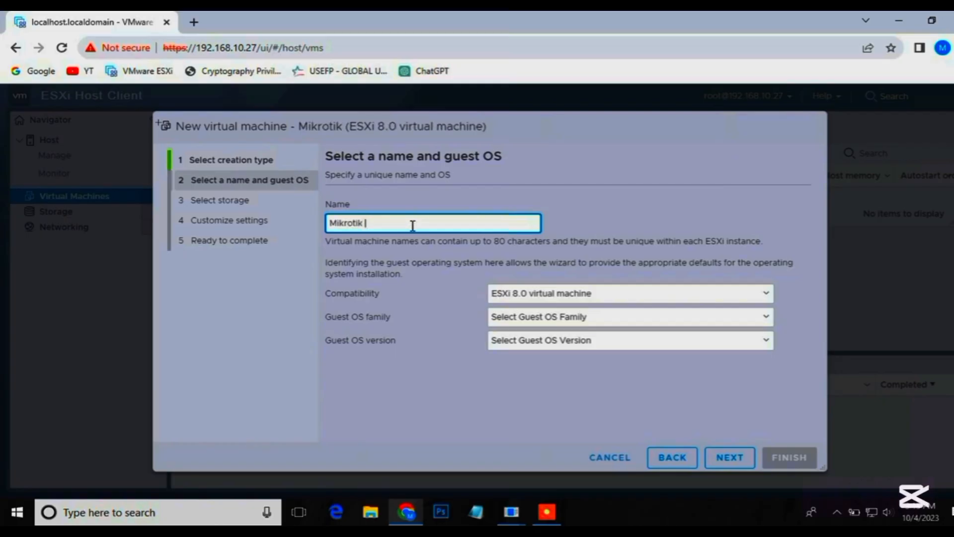
{"action": "type", "text": " VM"}
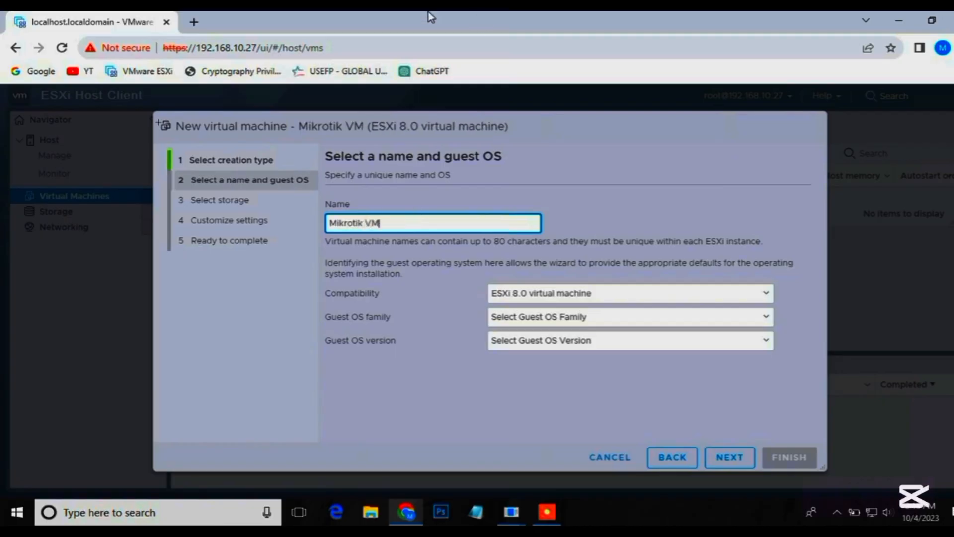
Set the guest OS family to Other and the version to Other (32-bit), and accept datastore1 as the storage.
{"action": "left_click", "coordinate": [572, 322]}
{"action": "left_click", "coordinate": [526, 359]}
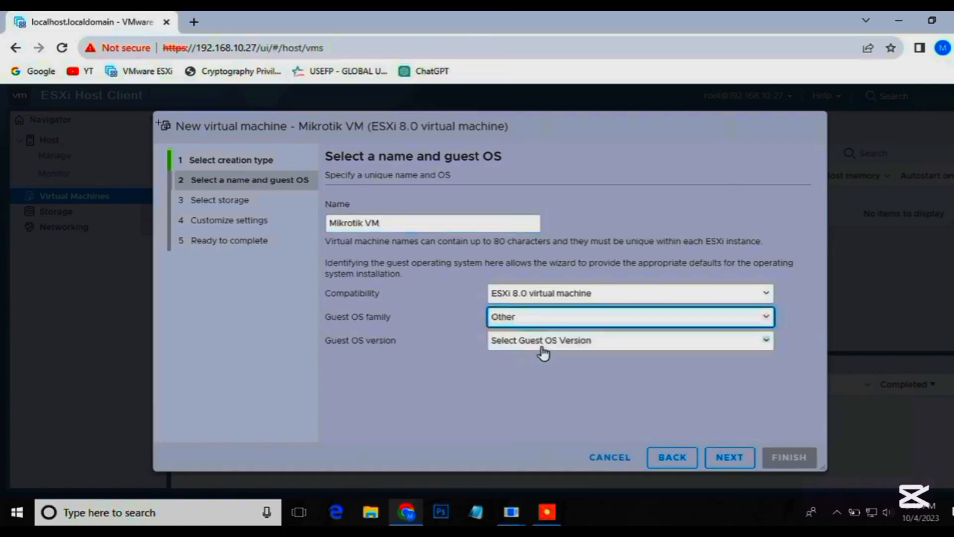
{"action": "left_click", "coordinate": [542, 348]}
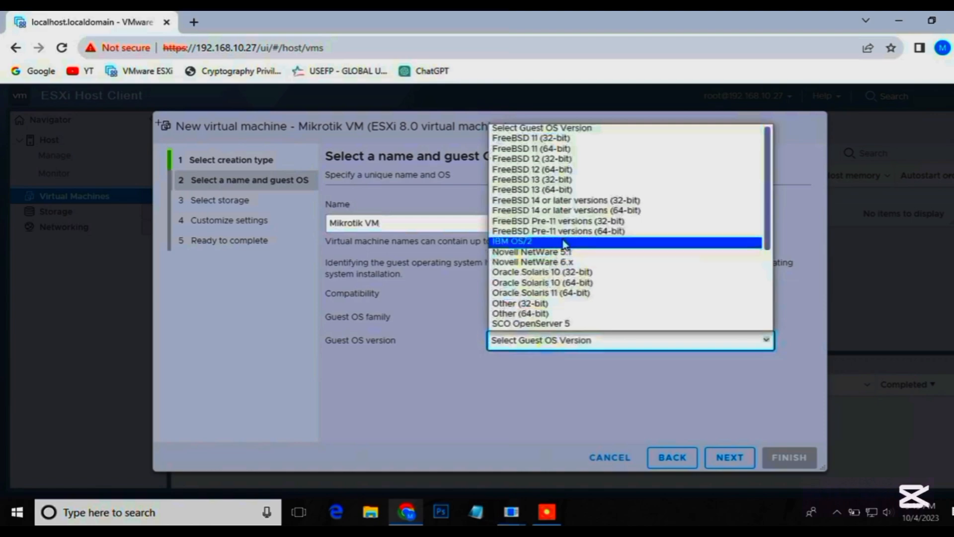
{"action": "scroll", "coordinate": [564, 248], "scroll_direction": "down", "scroll_amount": 1}
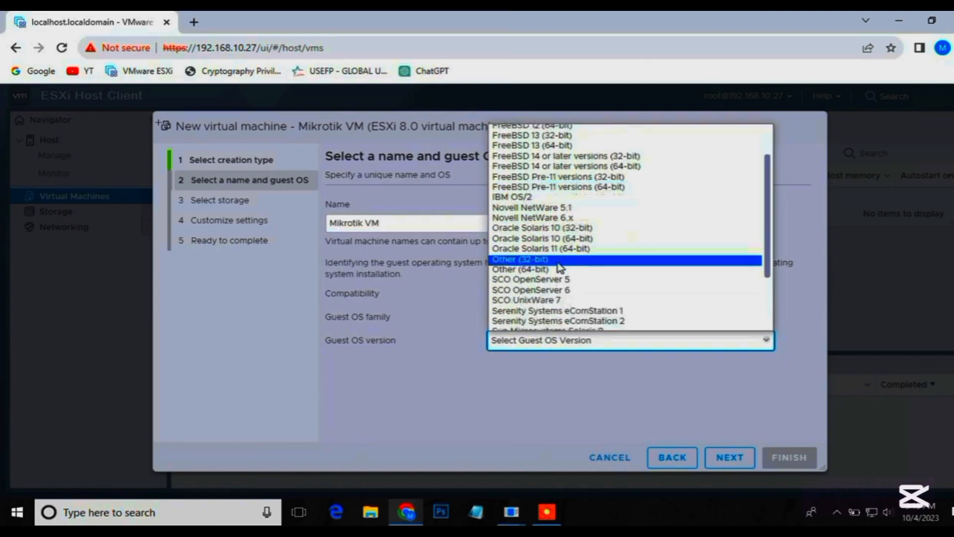
{"action": "left_click", "coordinate": [540, 260]}
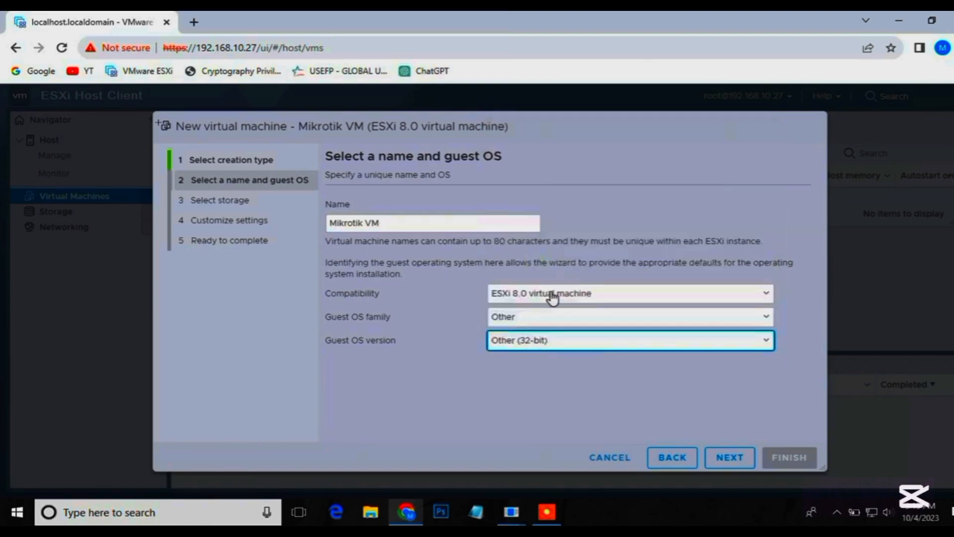
{"action": "left_click", "coordinate": [729, 457]}
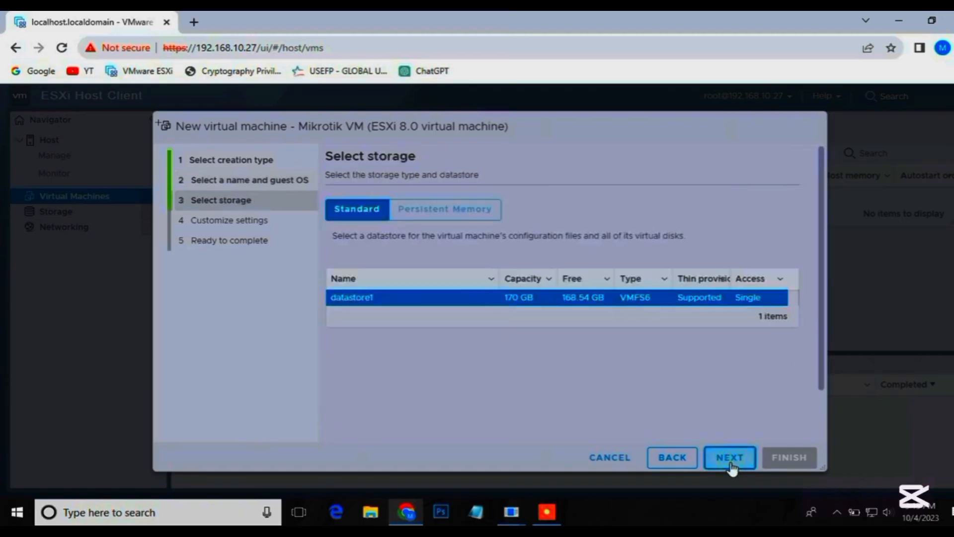
{"action": "left_click", "coordinate": [733, 463]}
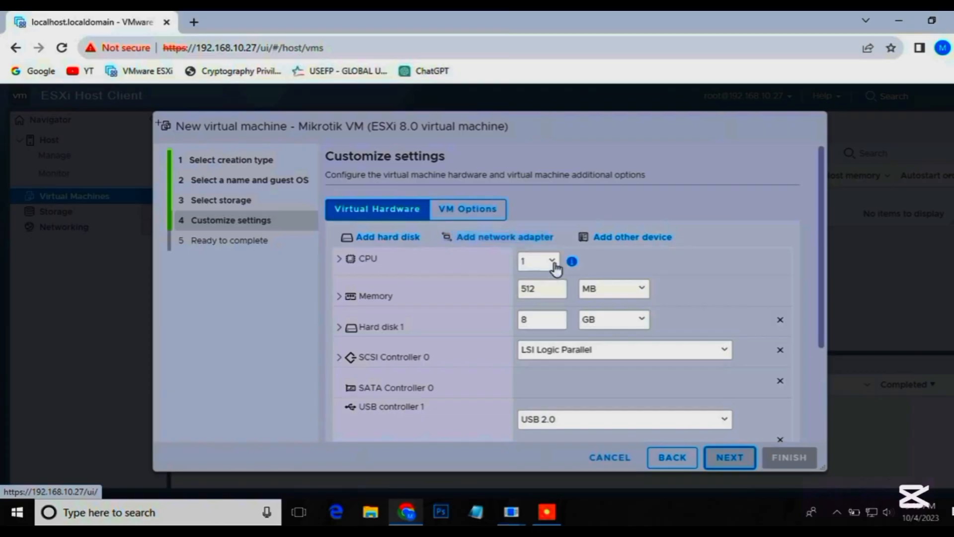
Allocate 3 CPUs and 2 GB of RAM to the virtual machine.
{"action": "left_click", "coordinate": [544, 268]}
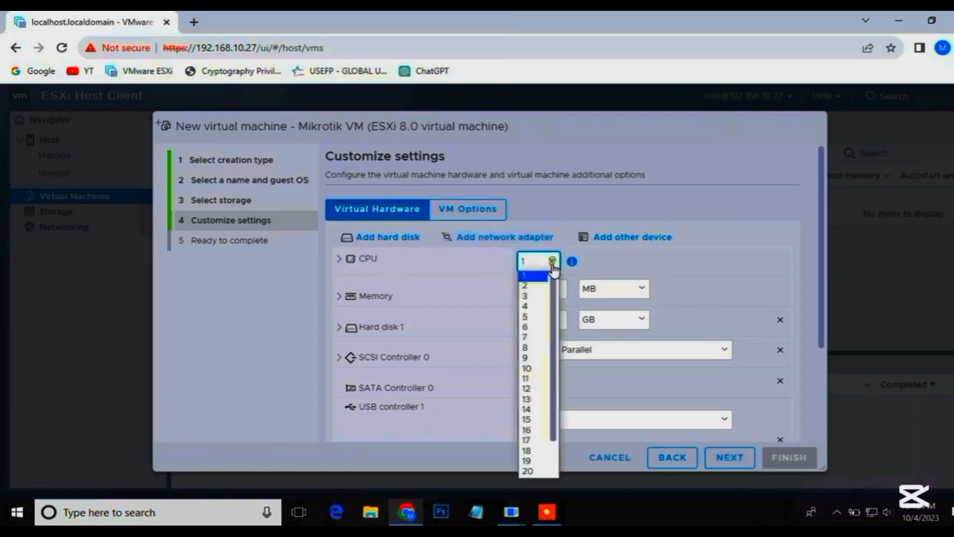
{"action": "left_click", "coordinate": [532, 298]}
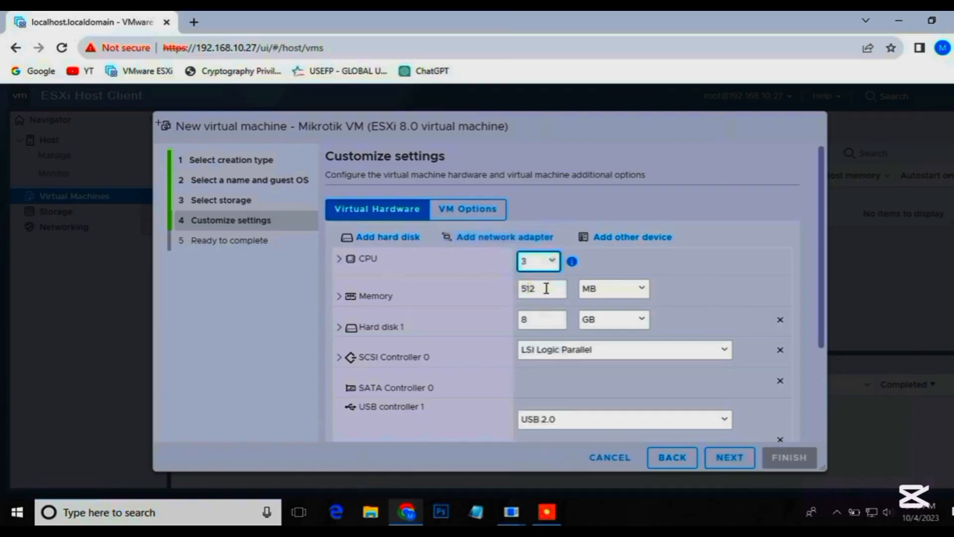
{"action": "left_click", "coordinate": [625, 295]}
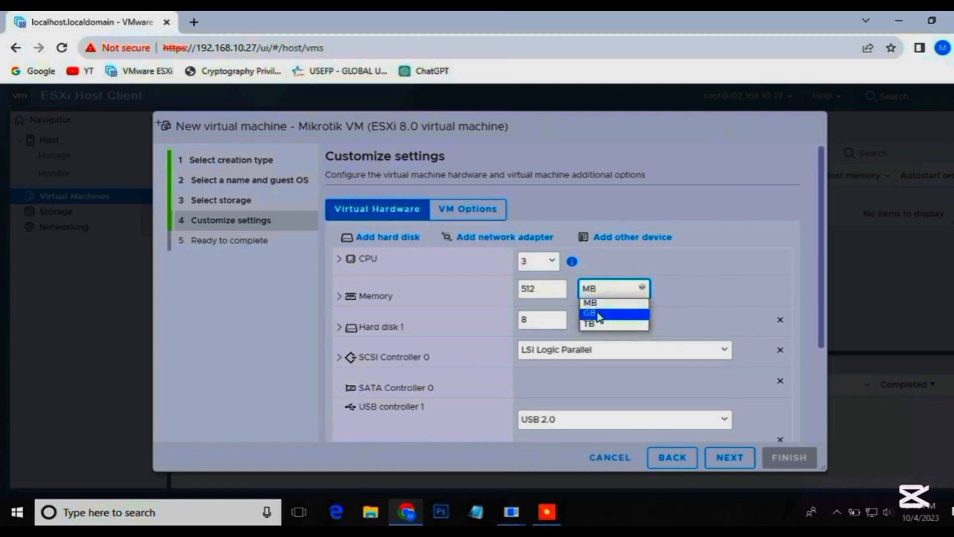
{"action": "left_click", "coordinate": [599, 313]}
{"action": "left_click_drag", "start_coordinate": [553, 308], "coordinate": [470, 303]}
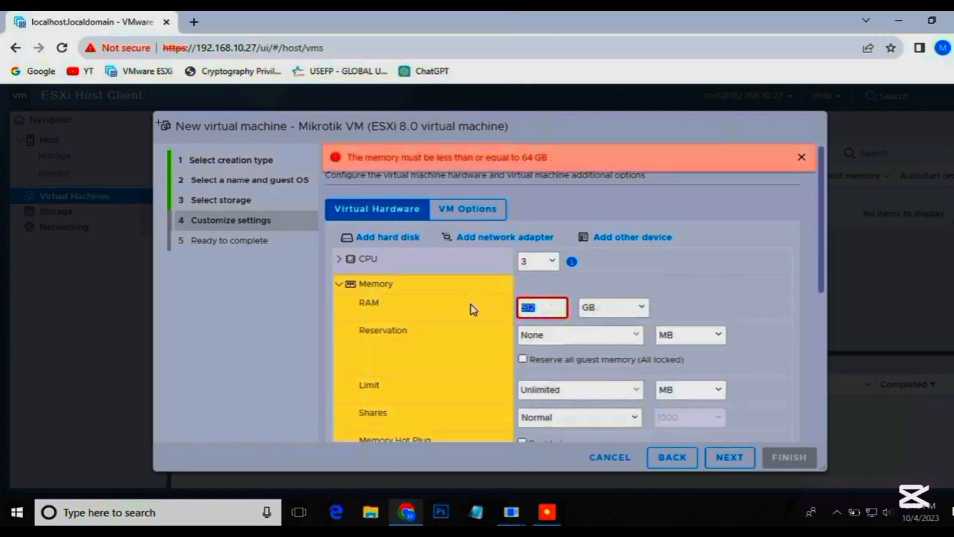
{"action": "type", "text": "2"}
{"action": "left_click", "coordinate": [730, 287]}
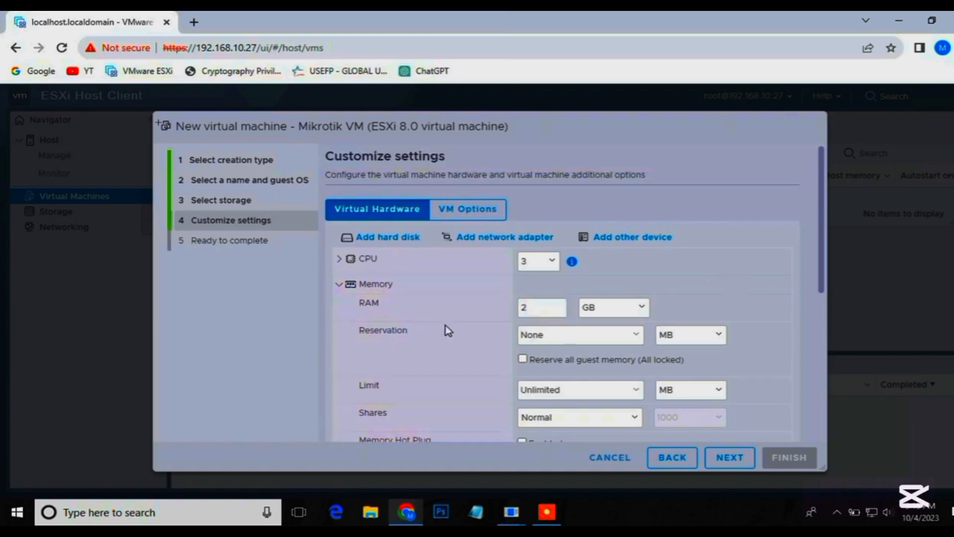
Set the size of Hard disk 1 to 20 GB.
{"action": "scroll", "coordinate": [457, 328], "scroll_direction": "down", "scroll_amount": 1}
{"action": "scroll", "coordinate": [524, 364], "scroll_direction": "down", "scroll_amount": 2}
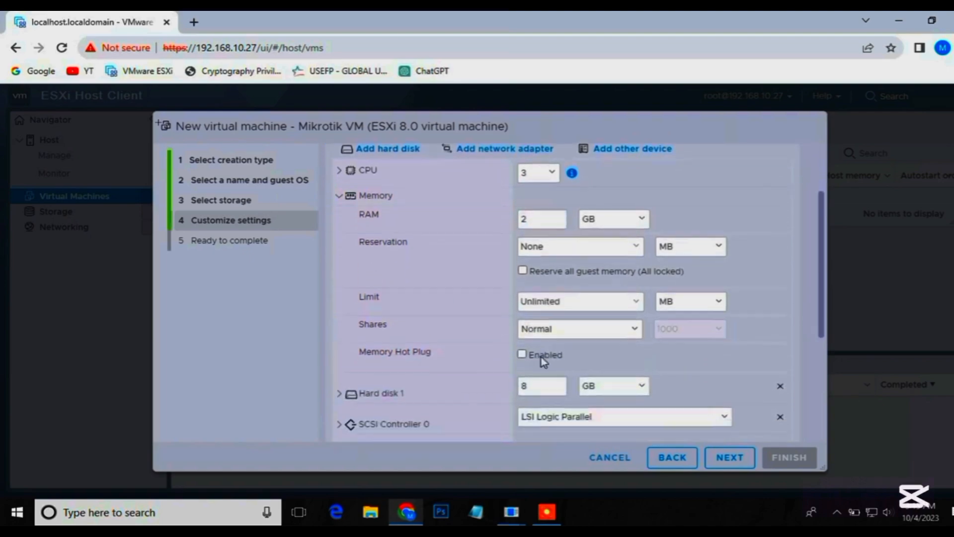
{"action": "scroll", "coordinate": [545, 386], "scroll_direction": "down", "scroll_amount": 1}
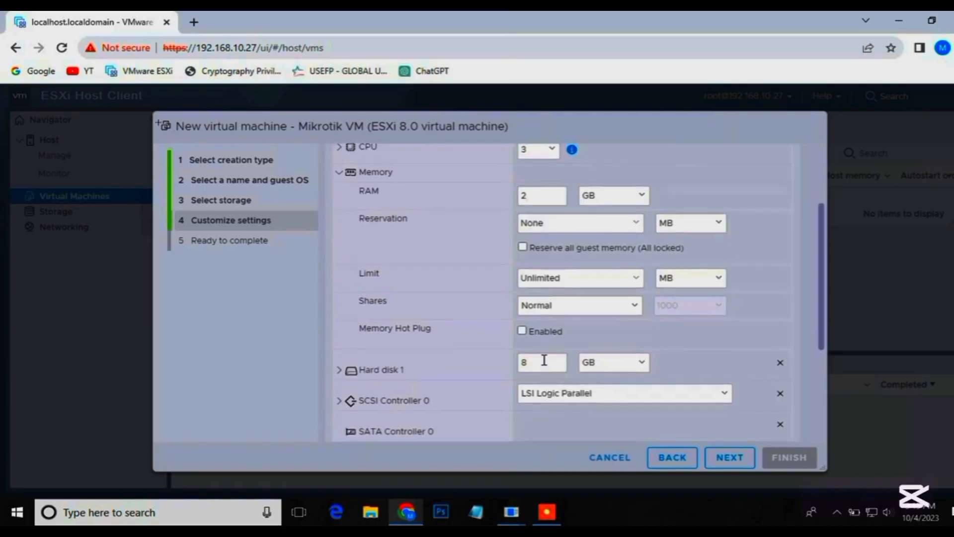
{"action": "left_click", "coordinate": [544, 363]}
{"action": "type", "text": "20"}
Switch CD/DVD Drive 1 of the new virtual machine from the host device to a Datastore ISO file.
{"action": "scroll", "coordinate": [639, 338], "scroll_direction": "down", "scroll_amount": 3}
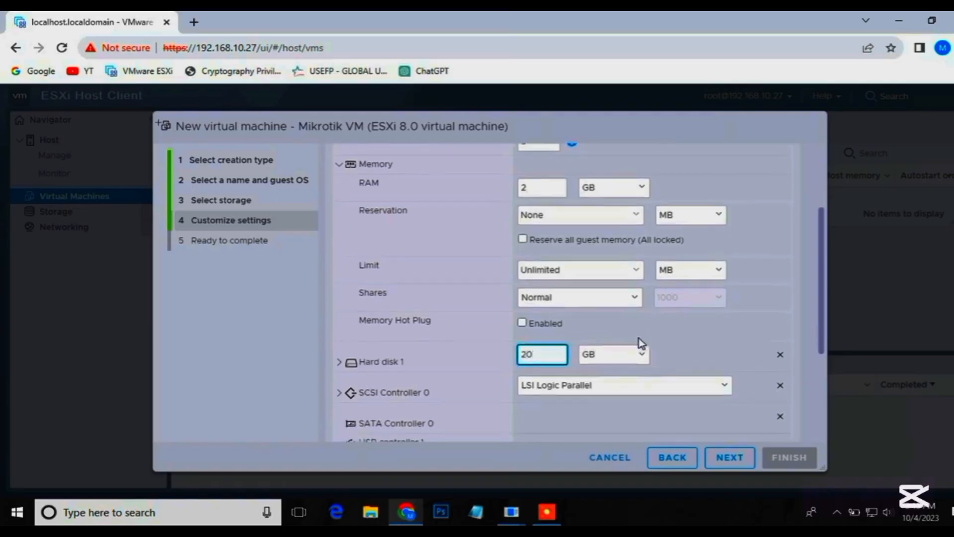
{"action": "scroll", "coordinate": [624, 350], "scroll_direction": "down", "scroll_amount": 1}
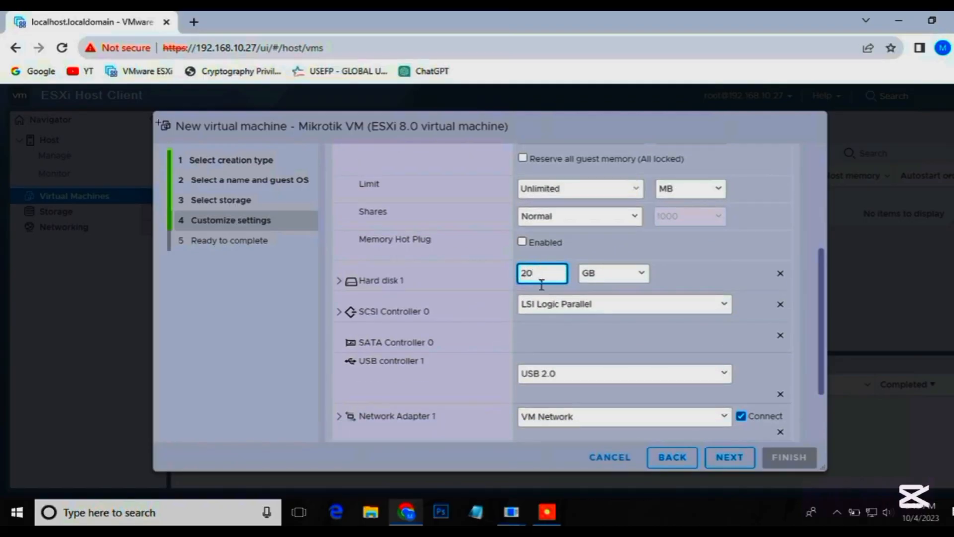
{"action": "scroll", "coordinate": [540, 337], "scroll_direction": "down", "scroll_amount": 3}
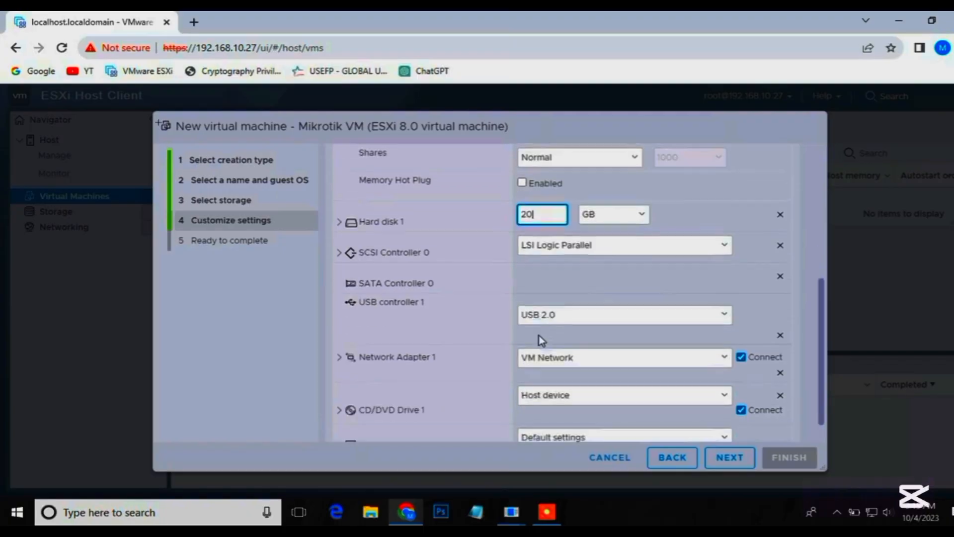
{"action": "scroll", "coordinate": [547, 362], "scroll_direction": "down", "scroll_amount": 1}
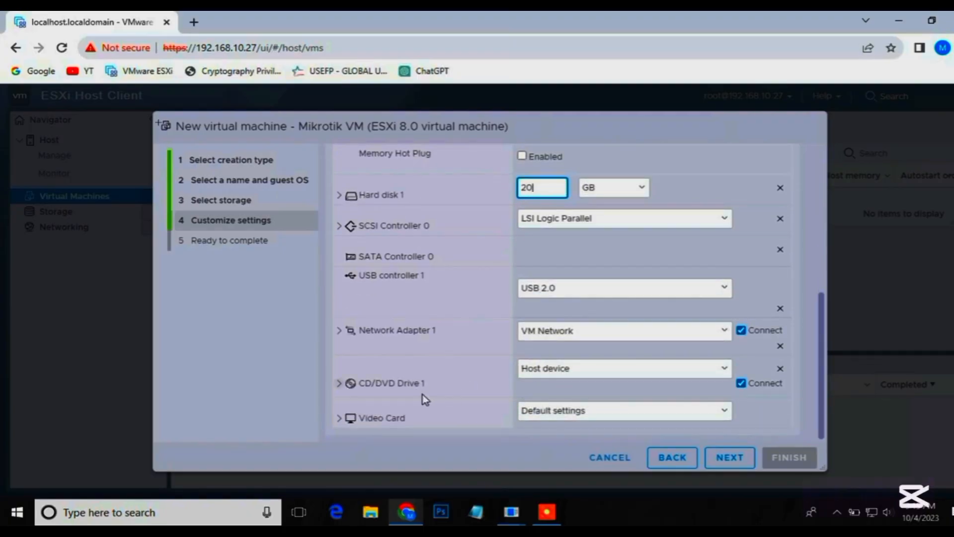
{"action": "left_click", "coordinate": [398, 384]}
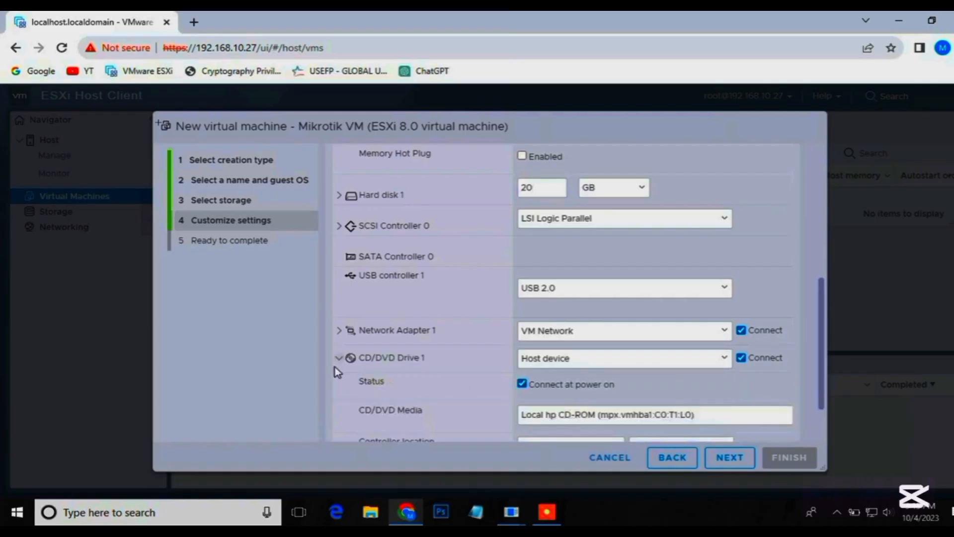
{"action": "left_click", "coordinate": [725, 362]}
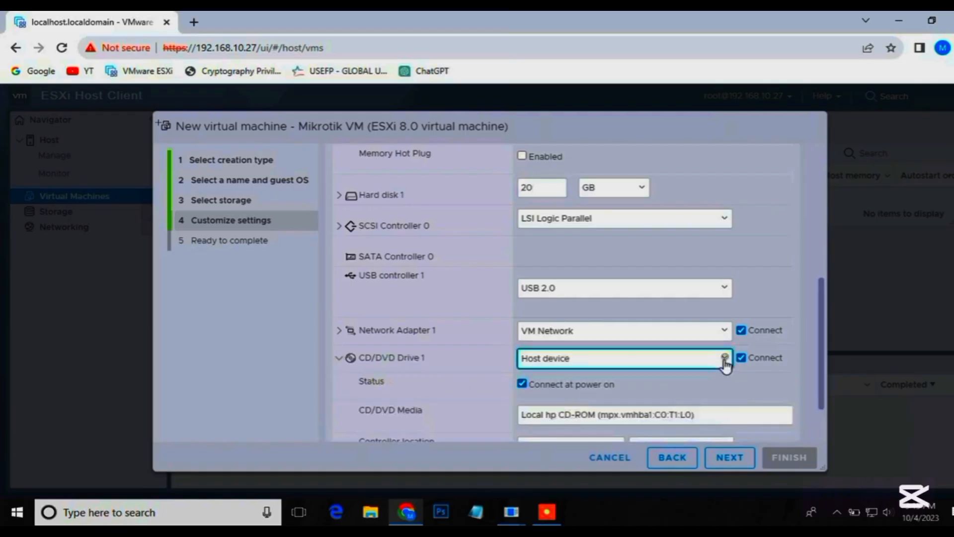
{"action": "left_click", "coordinate": [725, 362]}
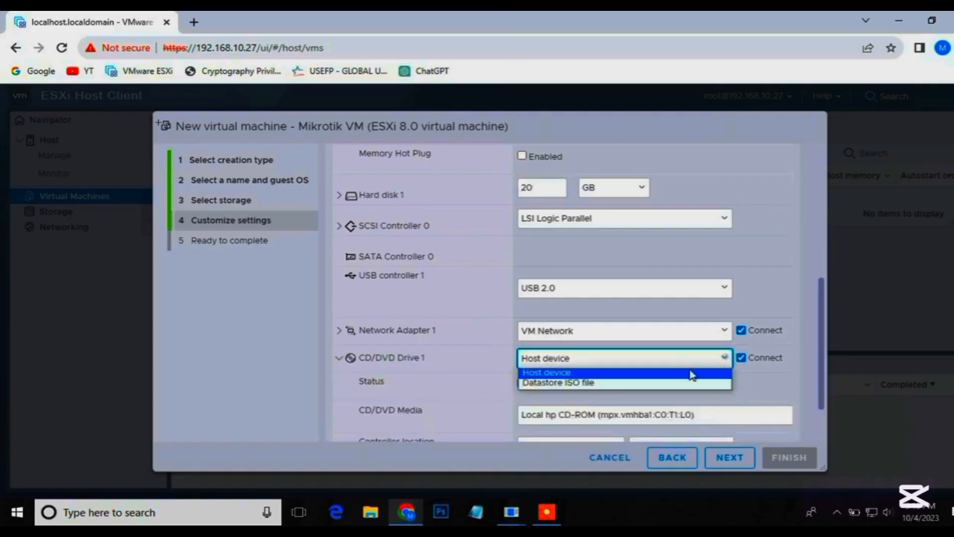
{"action": "left_click", "coordinate": [544, 384]}
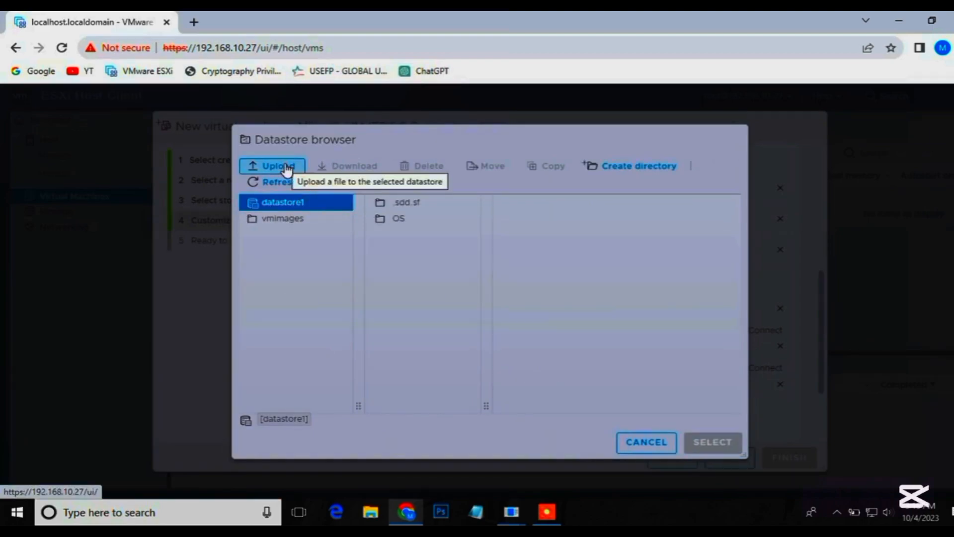
{"action": "left_click", "coordinate": [287, 167]}
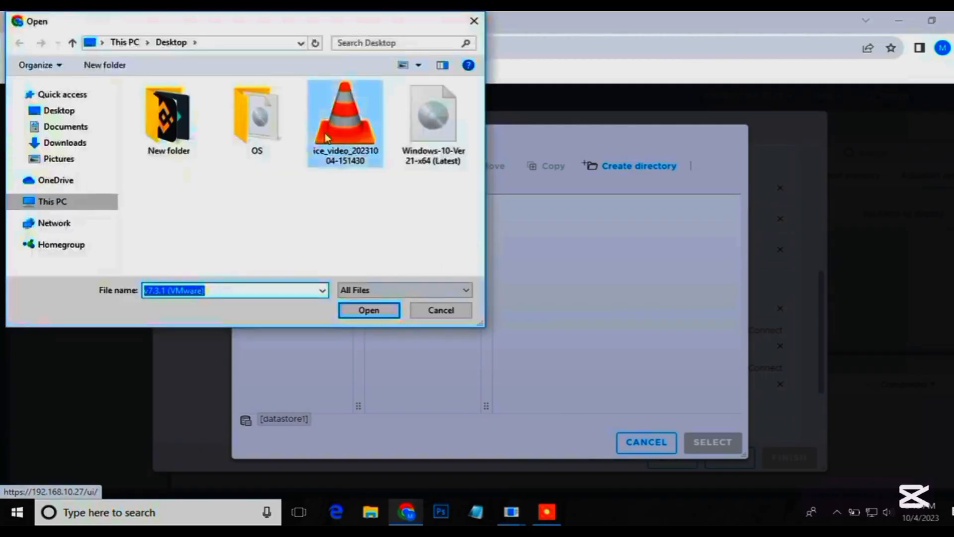
{"action": "left_click", "coordinate": [262, 128]}
{"action": "double_click", "coordinate": [263, 128]}
{"action": "left_click", "coordinate": [175, 110]}
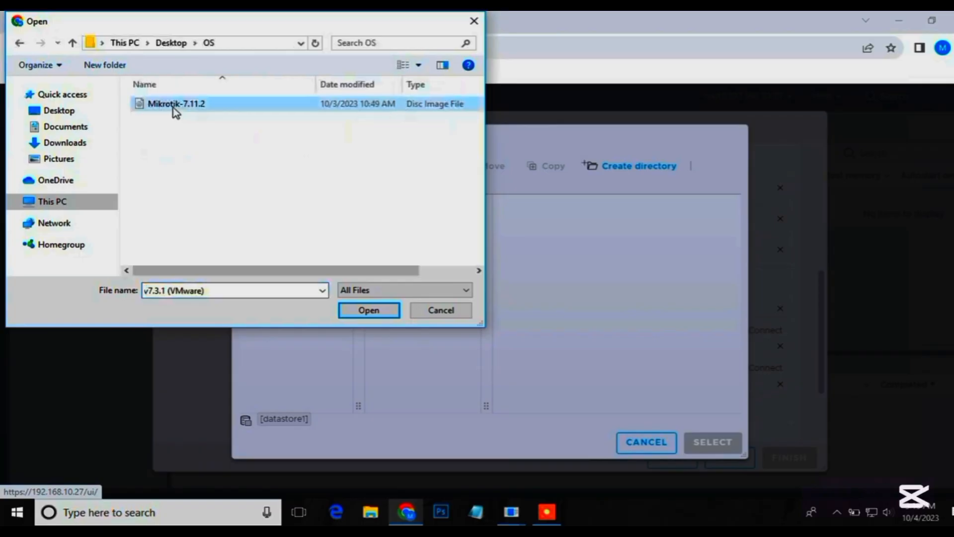
{"action": "left_click", "coordinate": [450, 312]}
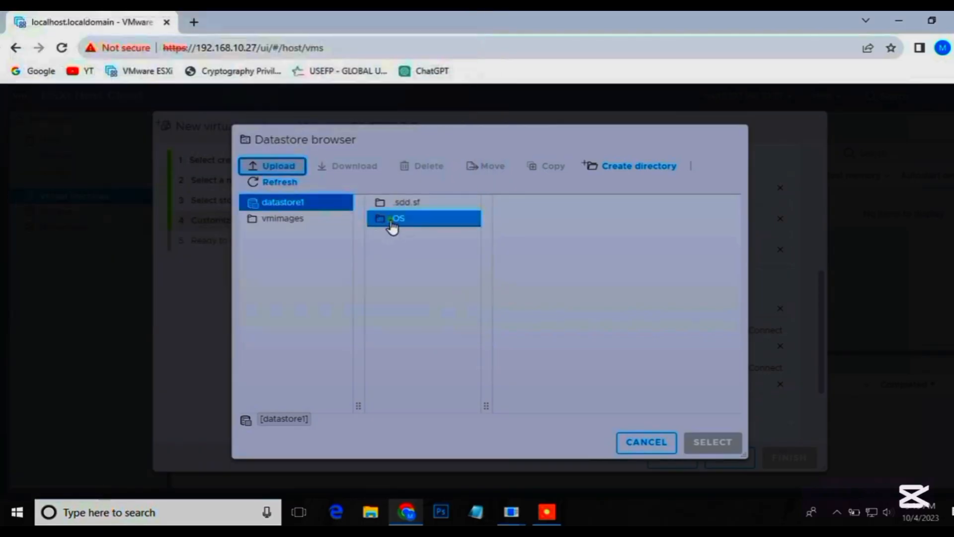
Choose Mikrotik-7.11.2.iso from the OS folder on datastore1 as the CD/DVD media.
{"action": "left_click", "coordinate": [392, 223]}
{"action": "left_click", "coordinate": [532, 219]}
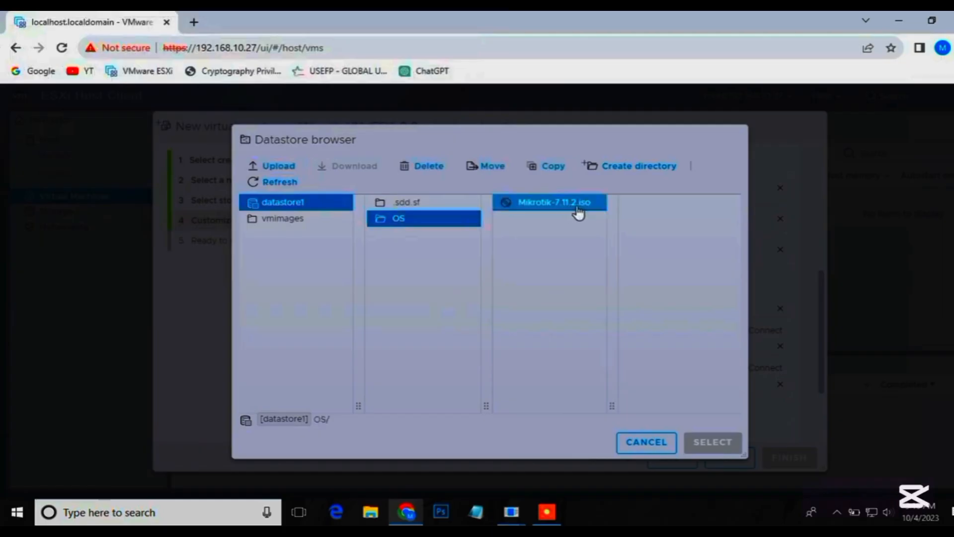
{"action": "left_click", "coordinate": [559, 215]}
{"action": "left_click", "coordinate": [561, 218]}
{"action": "left_click", "coordinate": [556, 206]}
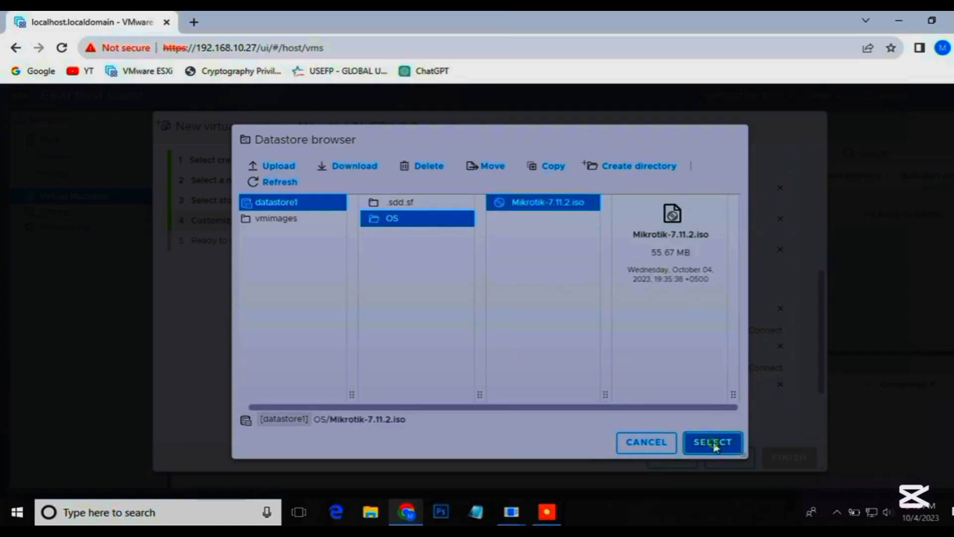
{"action": "left_click", "coordinate": [712, 442]}
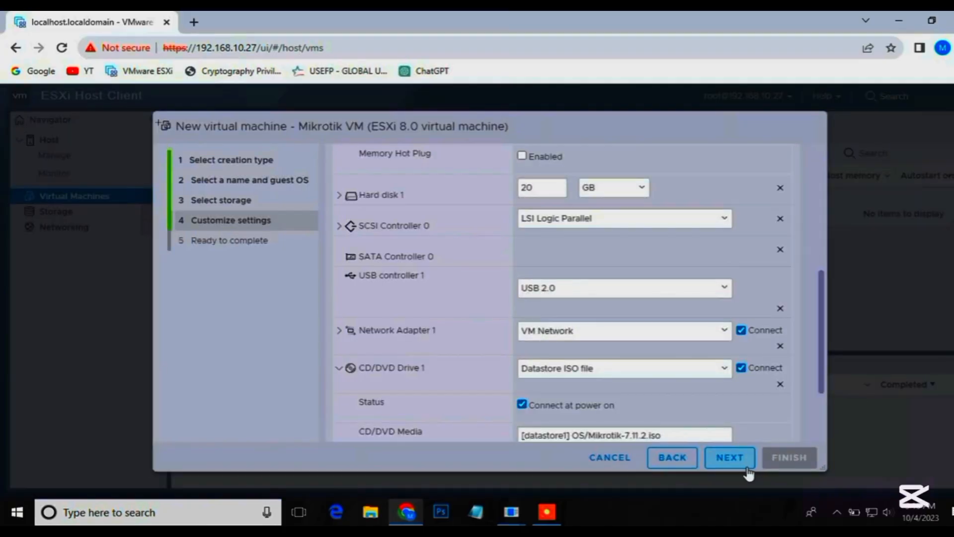
Review the settings summary of the Mikrotik VM and finish creating the virtual machine.
{"action": "left_click", "coordinate": [730, 469]}
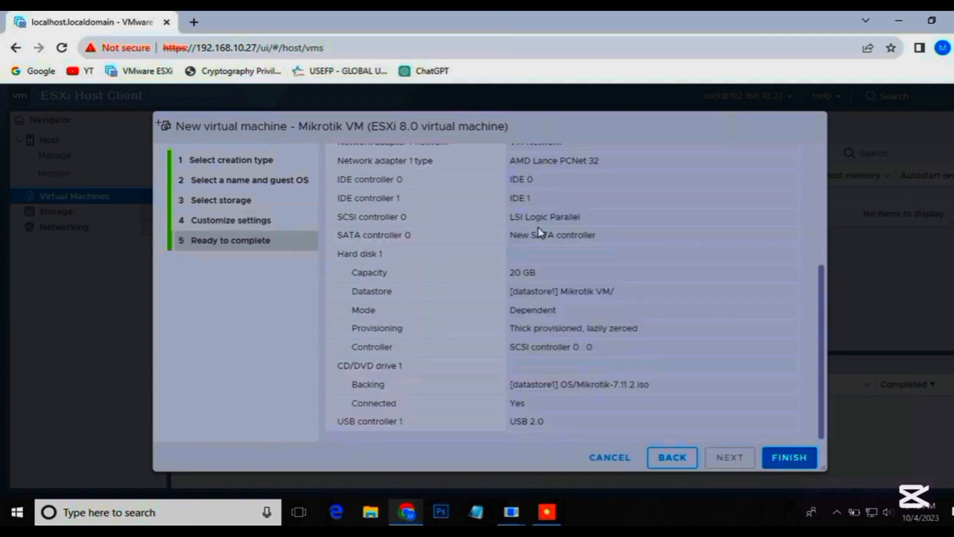
{"action": "scroll", "coordinate": [641, 318], "scroll_direction": "up", "scroll_amount": 5}
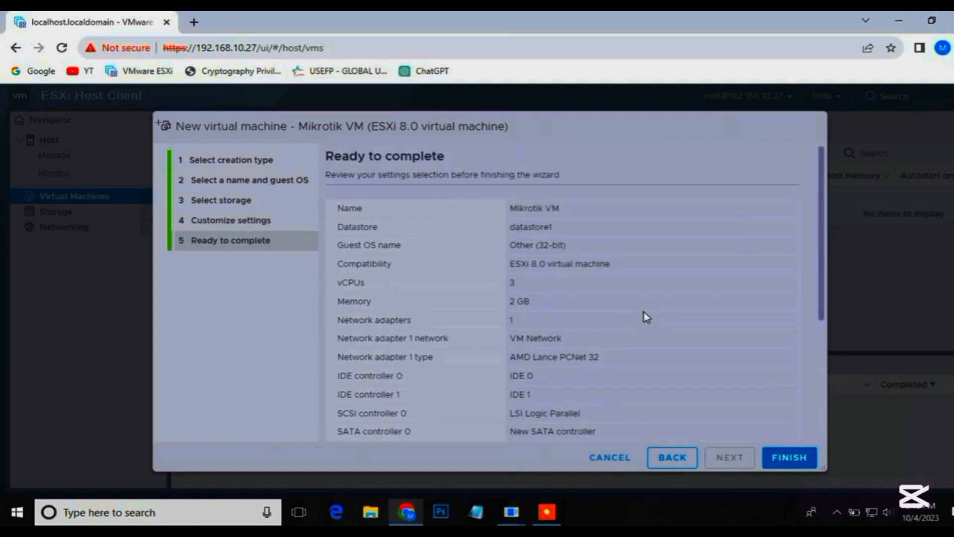
{"action": "scroll", "coordinate": [644, 316], "scroll_direction": "down", "scroll_amount": 5}
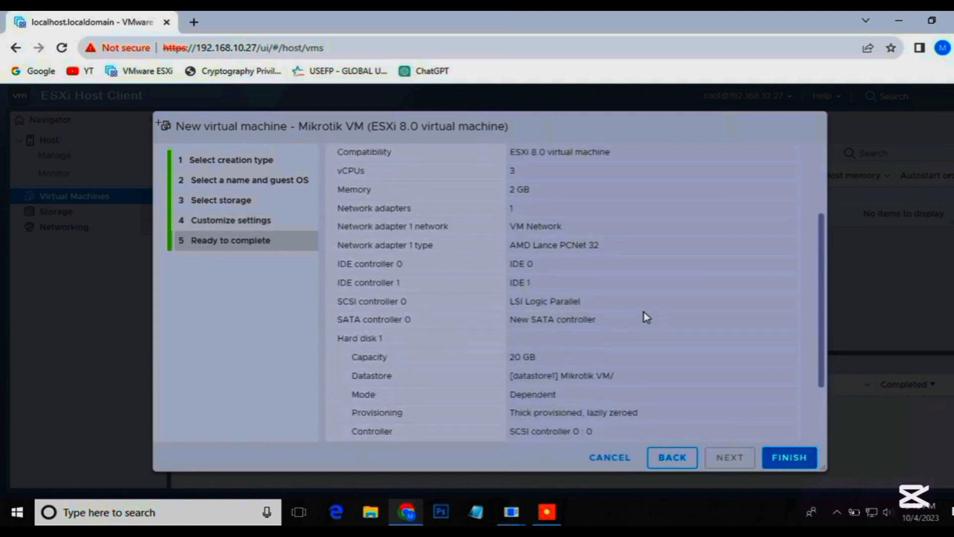
{"action": "left_click", "coordinate": [789, 456]}
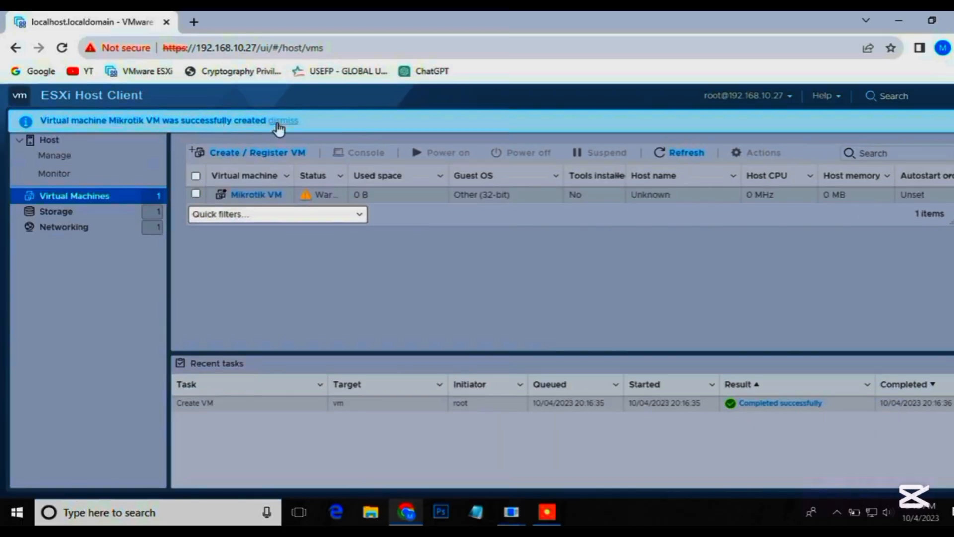
Power on the Mikrotik VM and open its console.
{"action": "left_click", "coordinate": [195, 194]}
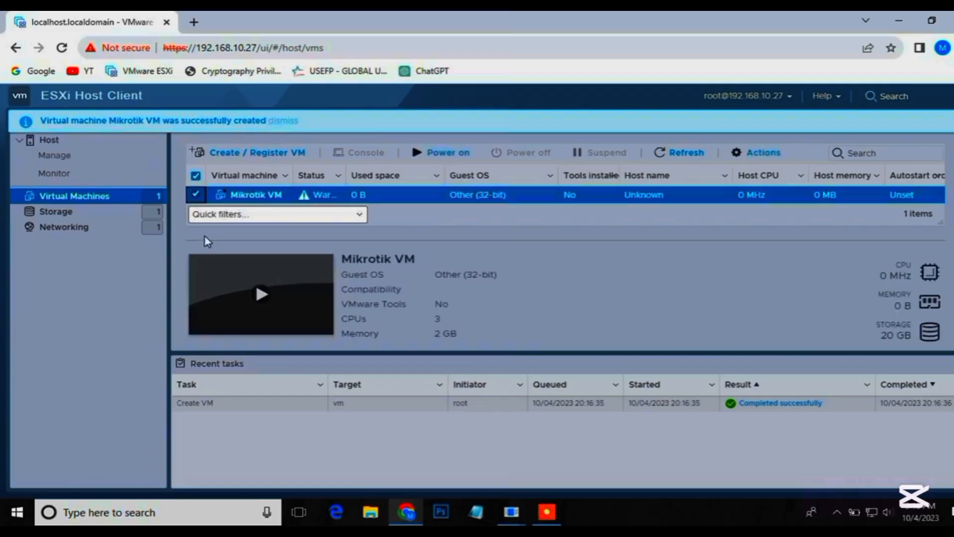
{"action": "left_click", "coordinate": [261, 298]}
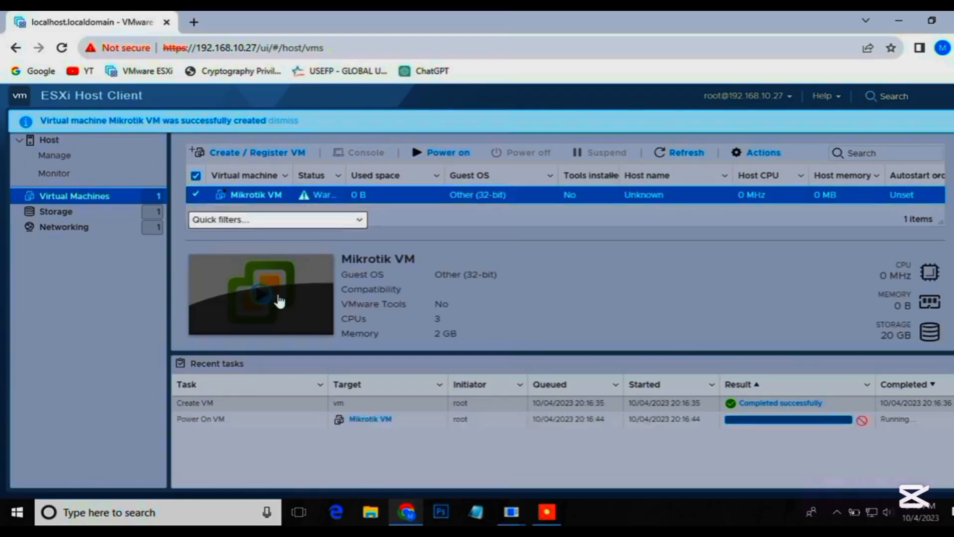
{"action": "left_click", "coordinate": [277, 292]}
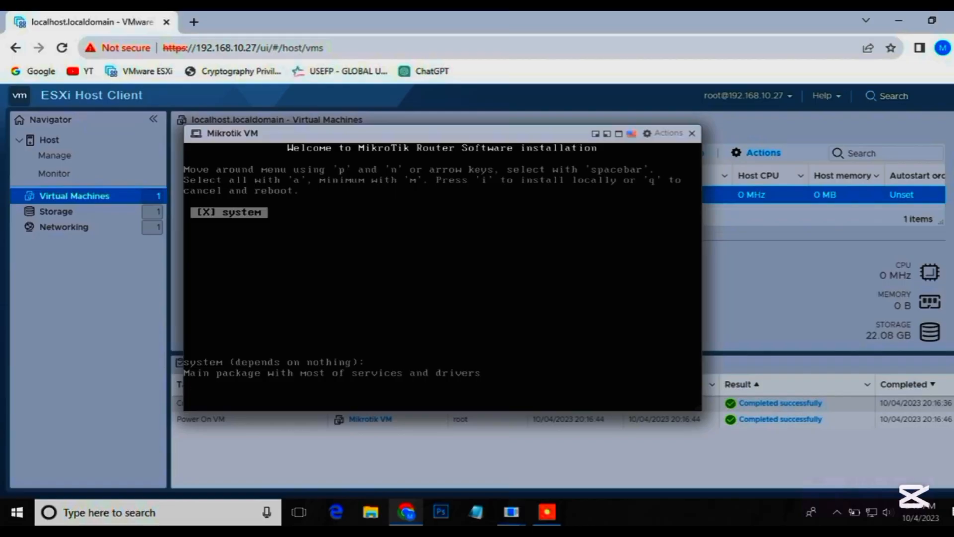
Install the system package locally, agree to erase the disk /dev/sda, and reboot the router once installation is done.
{"action": "left_click", "coordinate": [350, 334]}
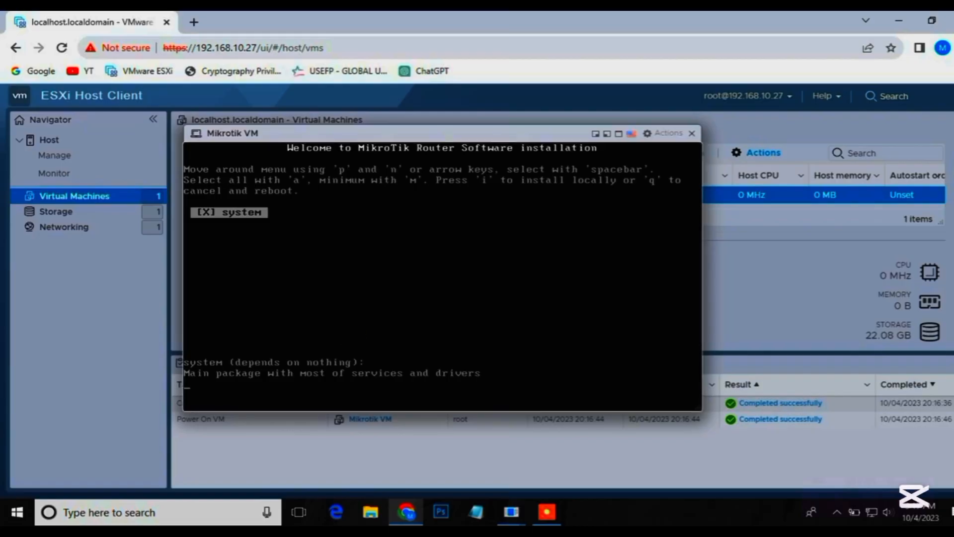
{"action": "key", "text": "i"}
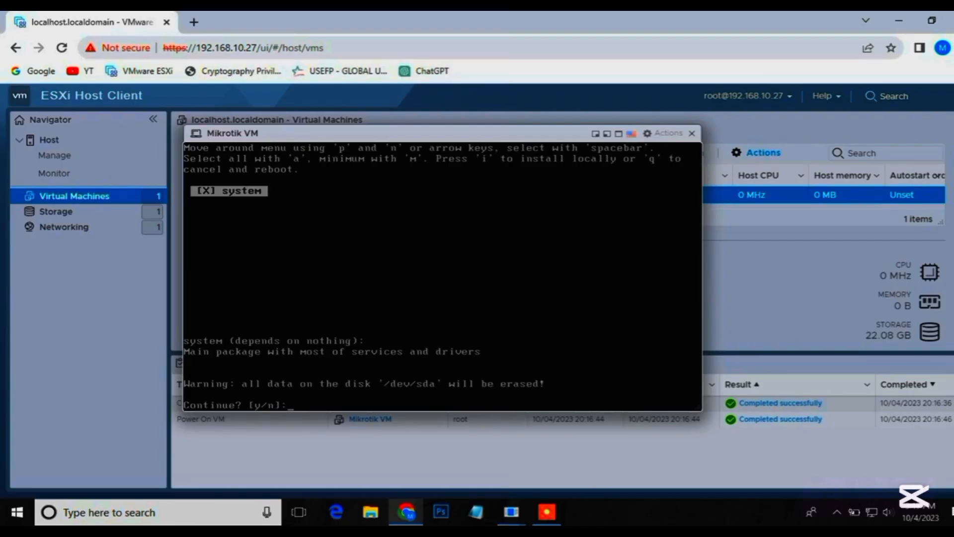
{"action": "type", "text": "y"}
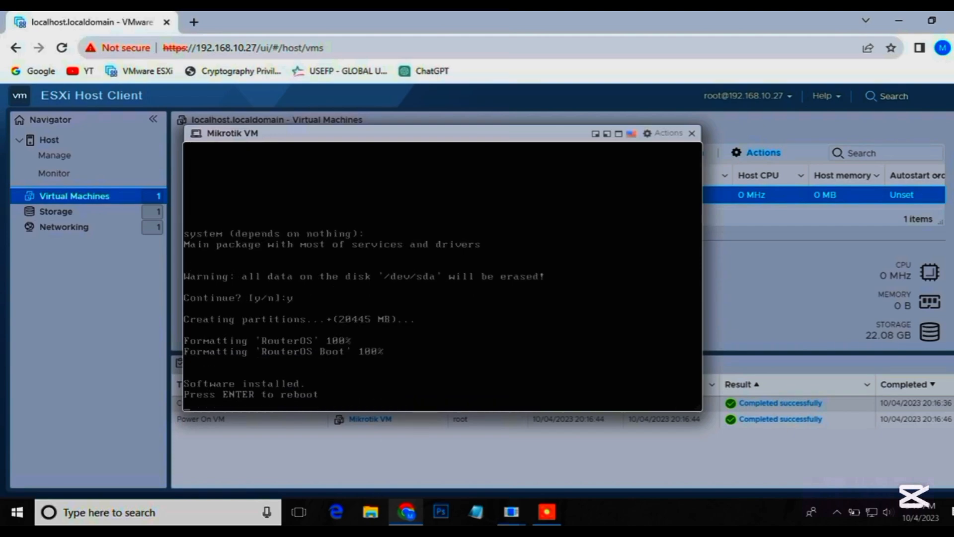
{"action": "key", "text": "Return"}
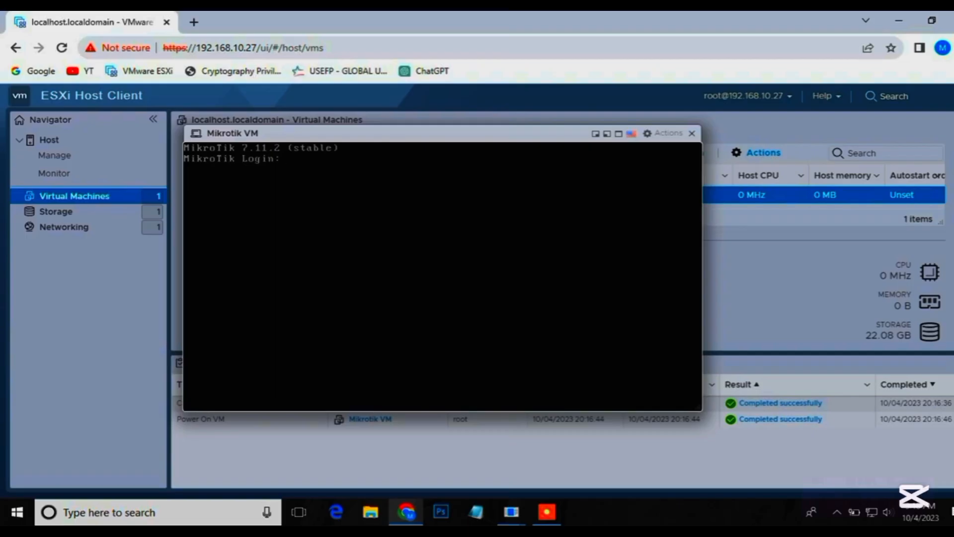
Log in to the MikroTik console as admin with a blank password and decline to view the software license.
{"action": "type", "text": "admin"}
{"action": "key", "text": "Return"}
{"action": "key", "text": "Return"}
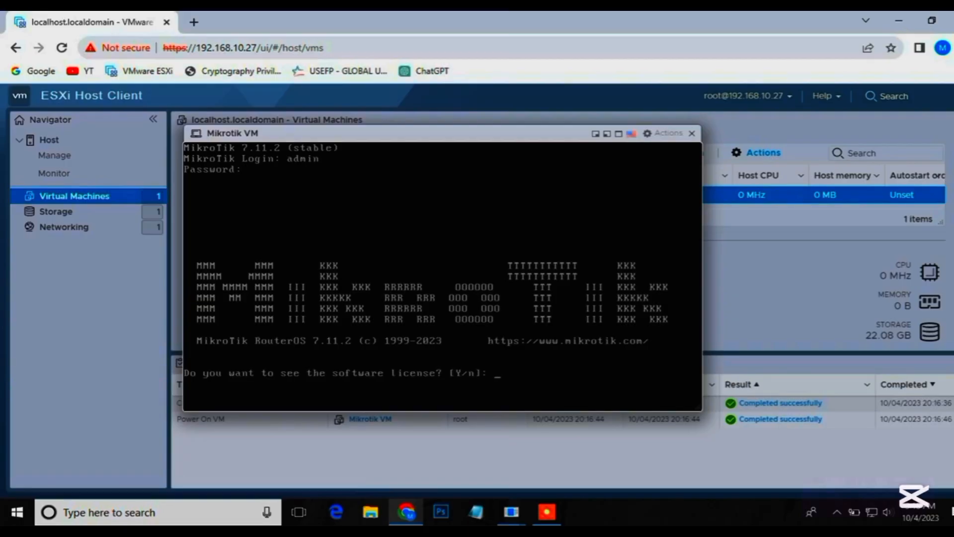
{"action": "type", "text": "n"}
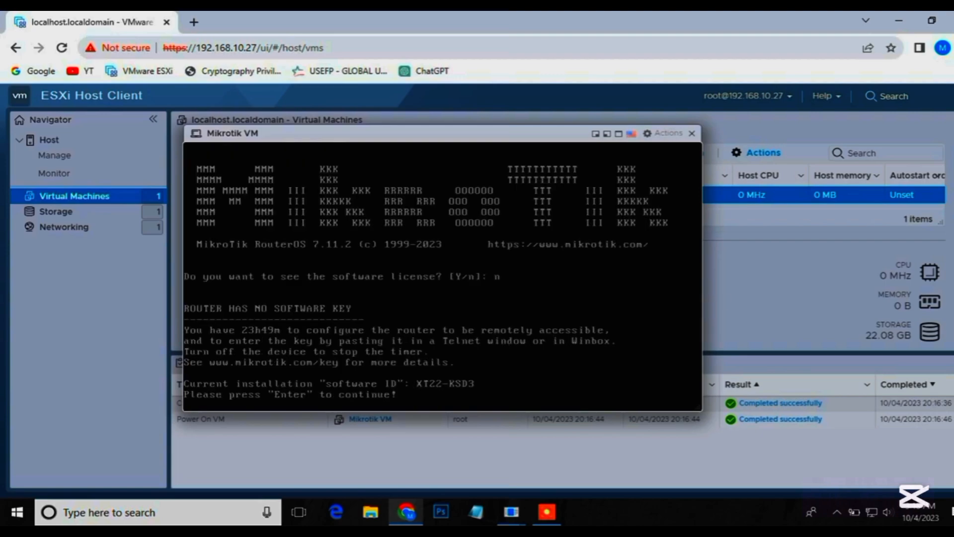
{"action": "key", "text": "Return"}
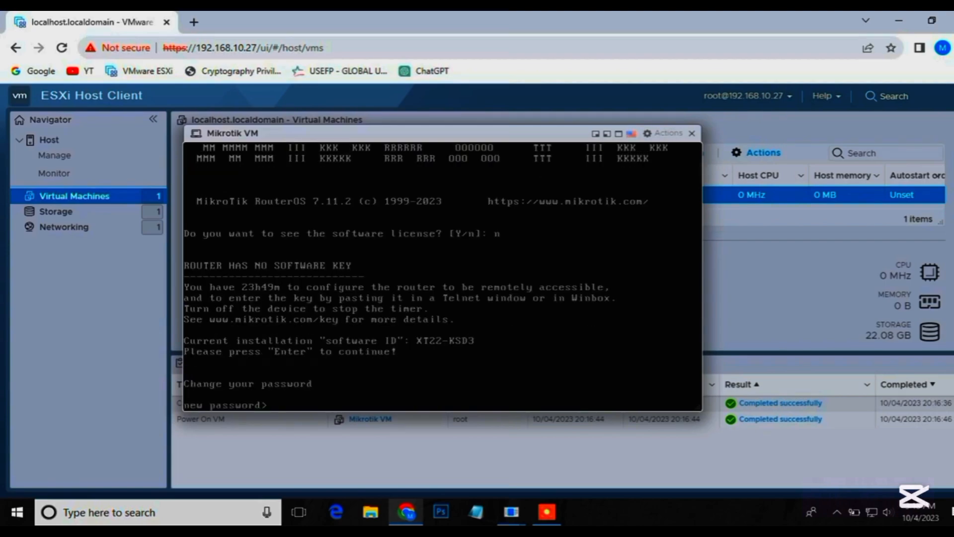
Enter and repeat a new password for the admin account in the MikroTik console.
{"action": "type", "text": "********"}
{"action": "key", "text": "Return"}
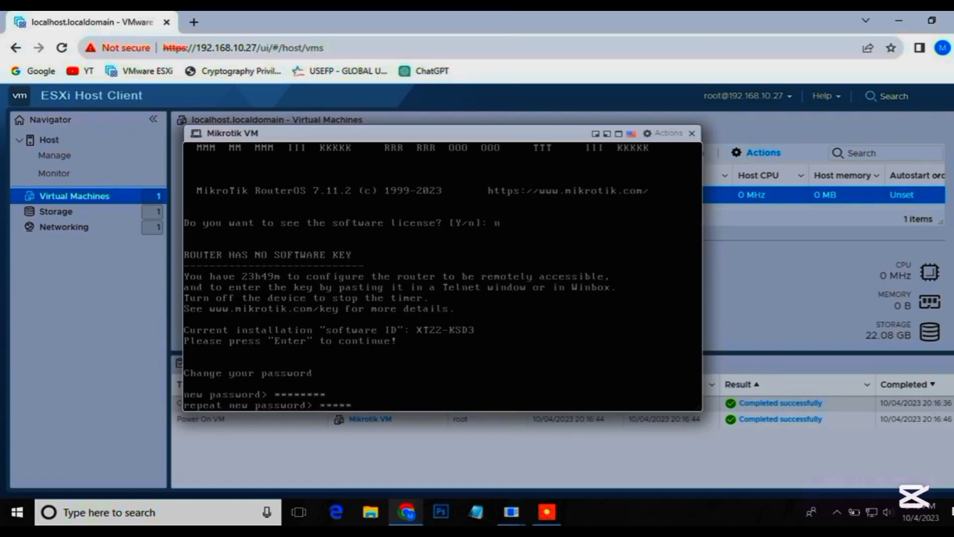
{"action": "type", "text": "********"}
{"action": "key", "text": "Return"}
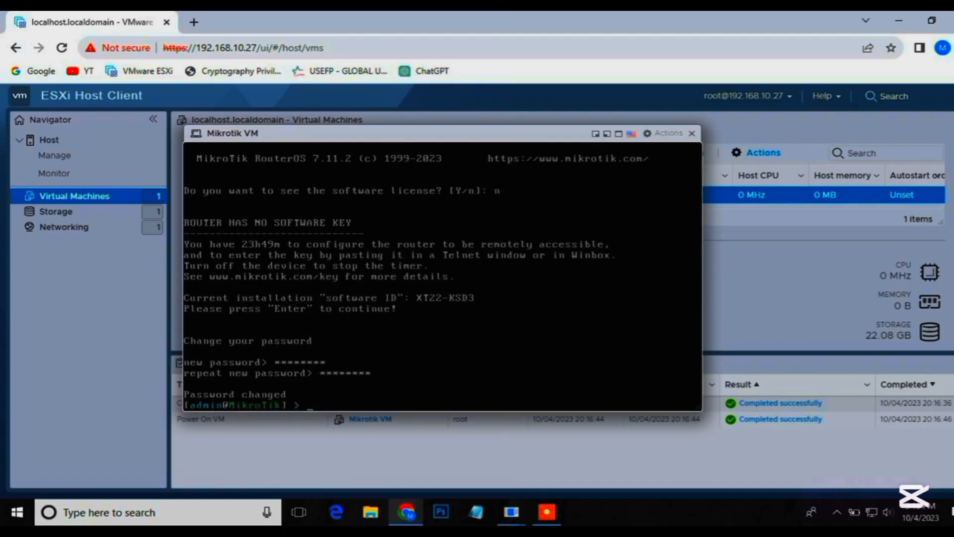
{"action": "key", "text": "Return"}
{"action": "key", "text": "Return"}
{"action": "key", "text": "Return"}
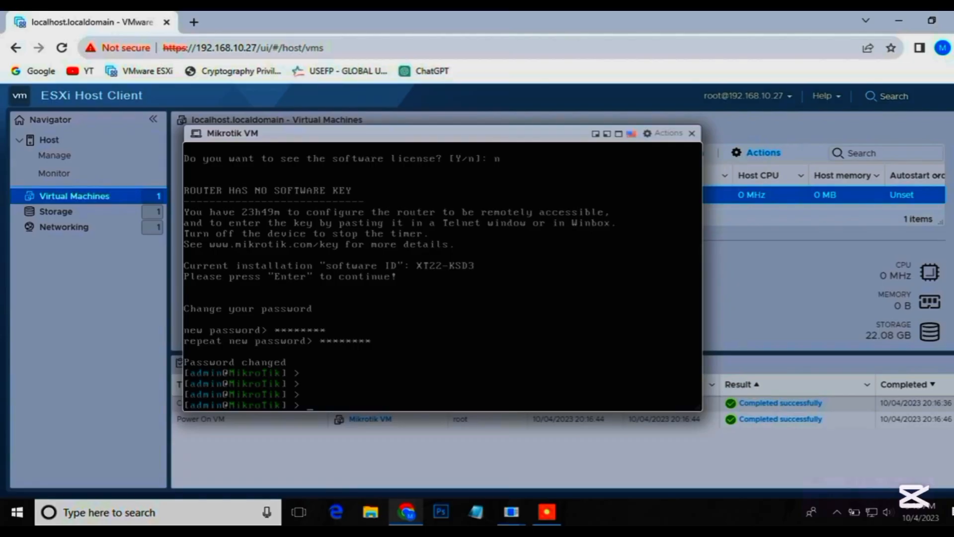
List the router's network interfaces with the command interface print, and close the VM console.
{"action": "type", "text": "interface print"}
{"action": "key", "text": "Return"}
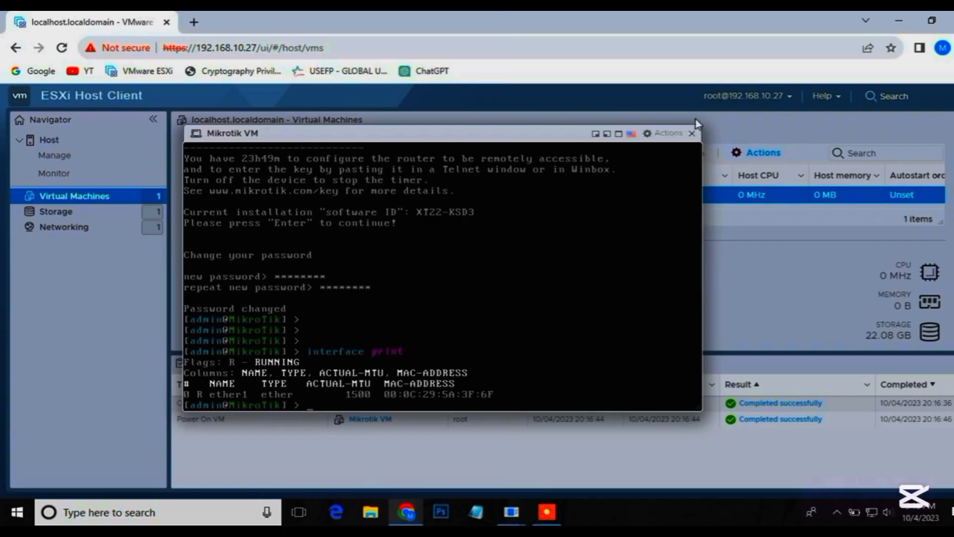
{"action": "left_click", "coordinate": [690, 135]}
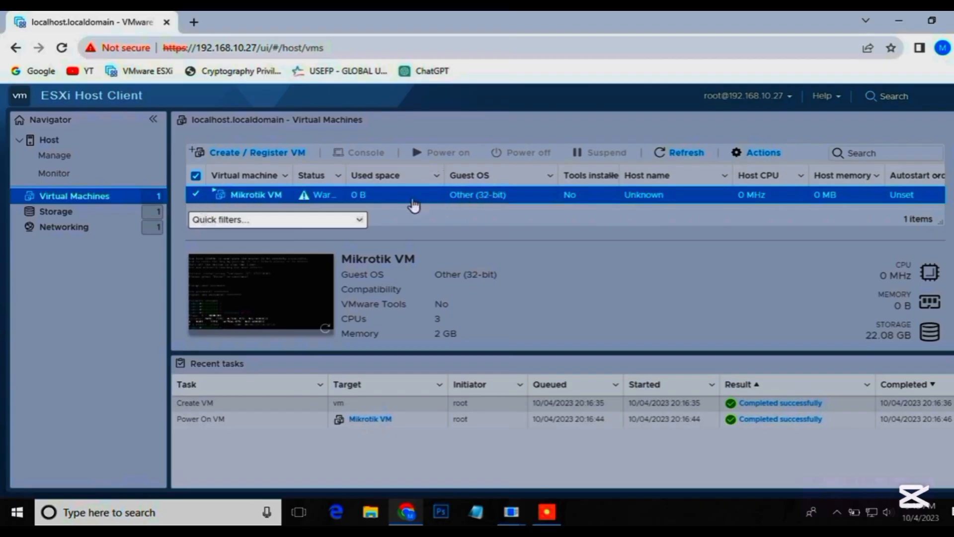
{"action": "left_click", "coordinate": [414, 202]}
{"action": "right_click", "coordinate": [413, 200]}
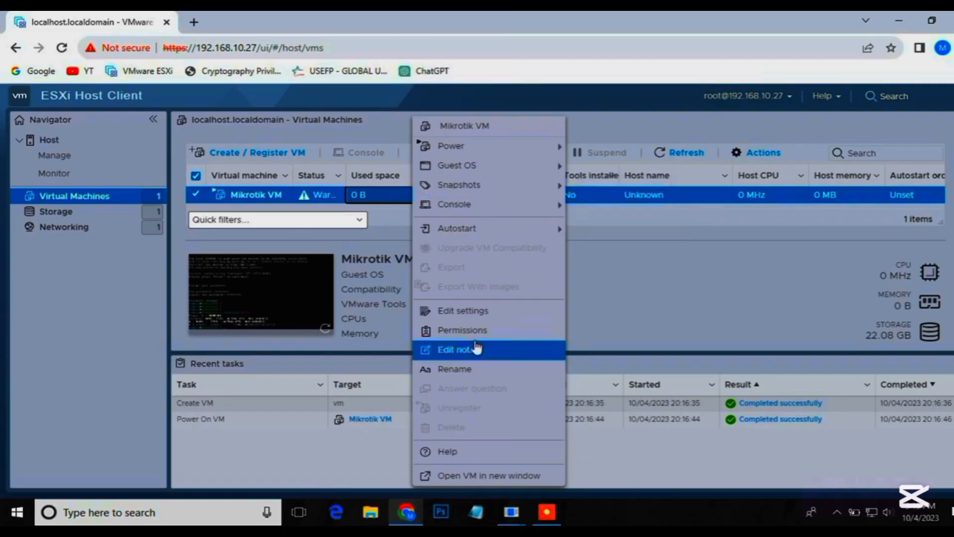
{"action": "left_click", "coordinate": [587, 276]}
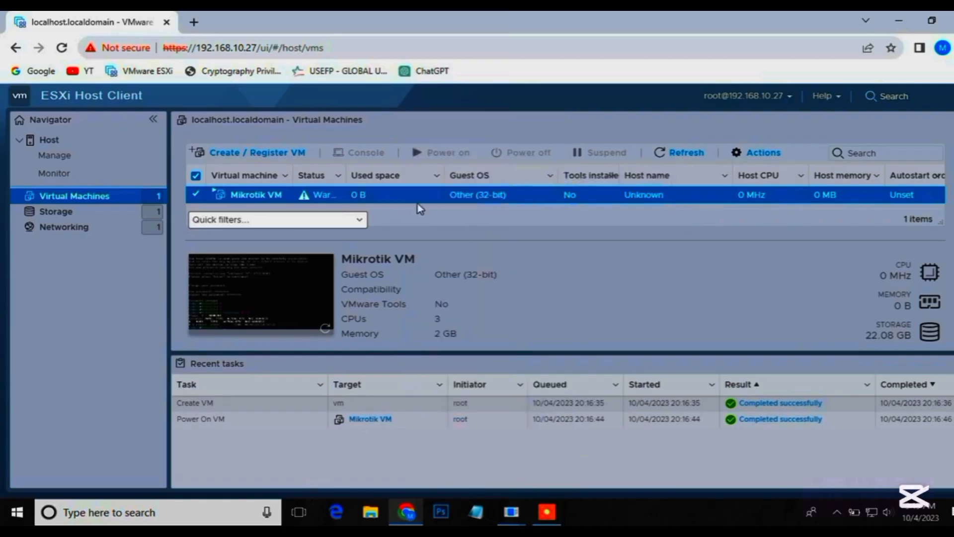
Power off the Mikrotik VM and accept the warning about possible data loss.
{"action": "right_click", "coordinate": [260, 194]}
{"action": "mouse_move", "coordinate": [311, 221]}
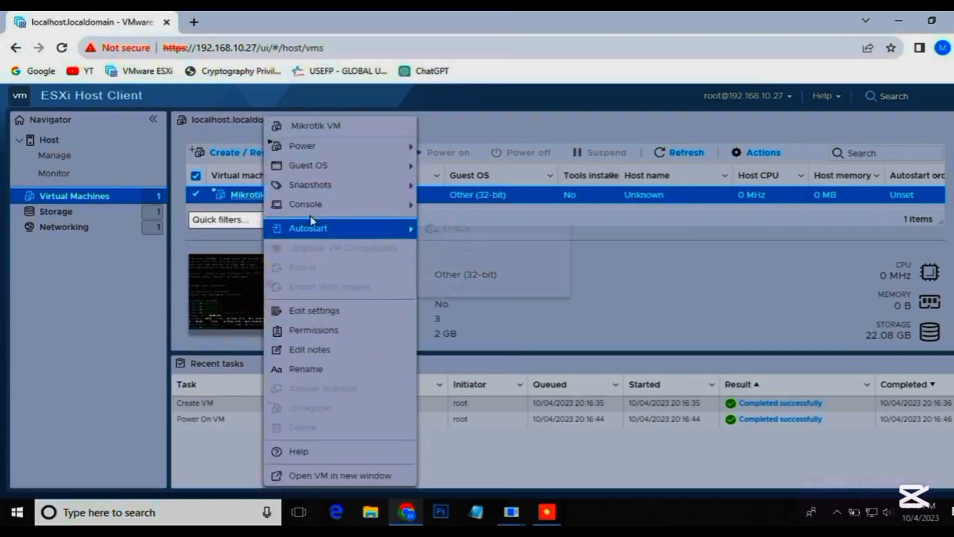
{"action": "mouse_move", "coordinate": [303, 146]}
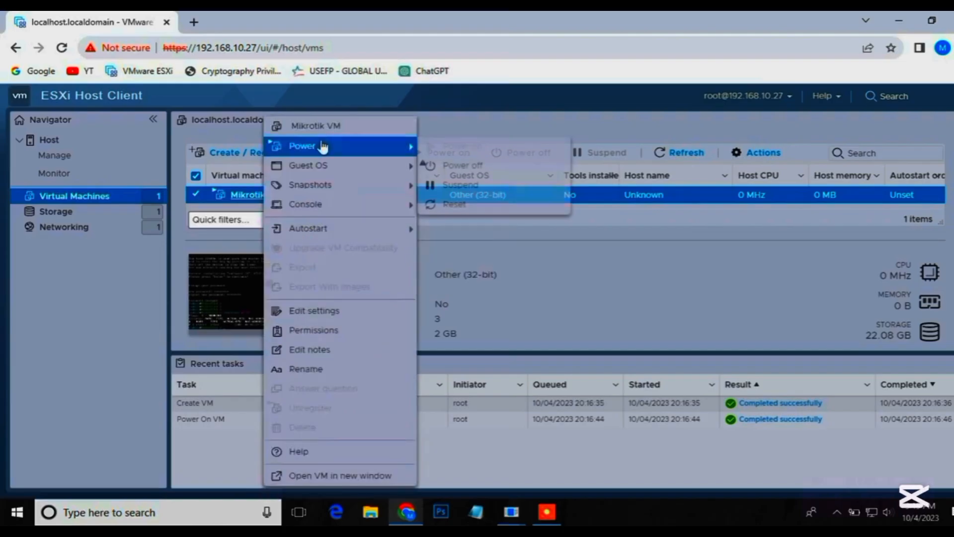
{"action": "left_click", "coordinate": [475, 168]}
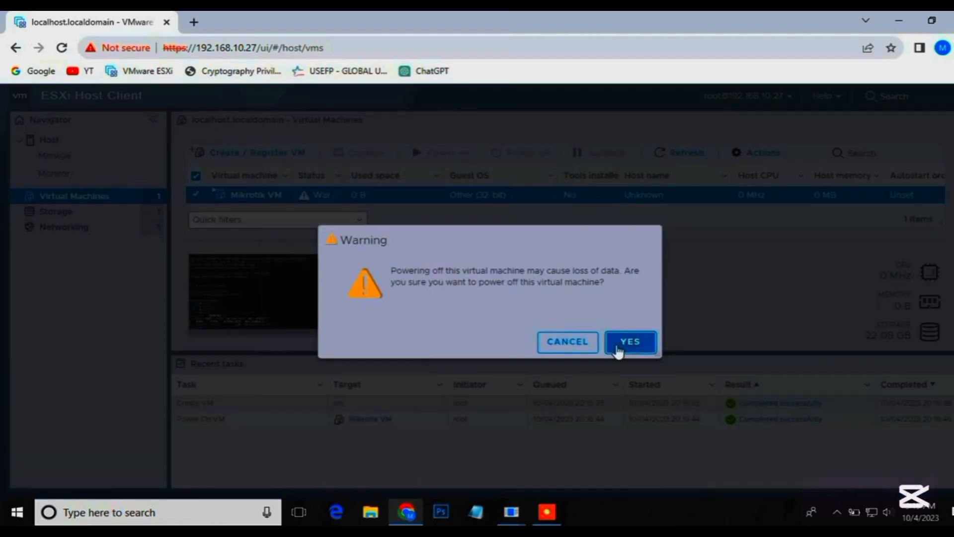
{"action": "left_click", "coordinate": [618, 348]}
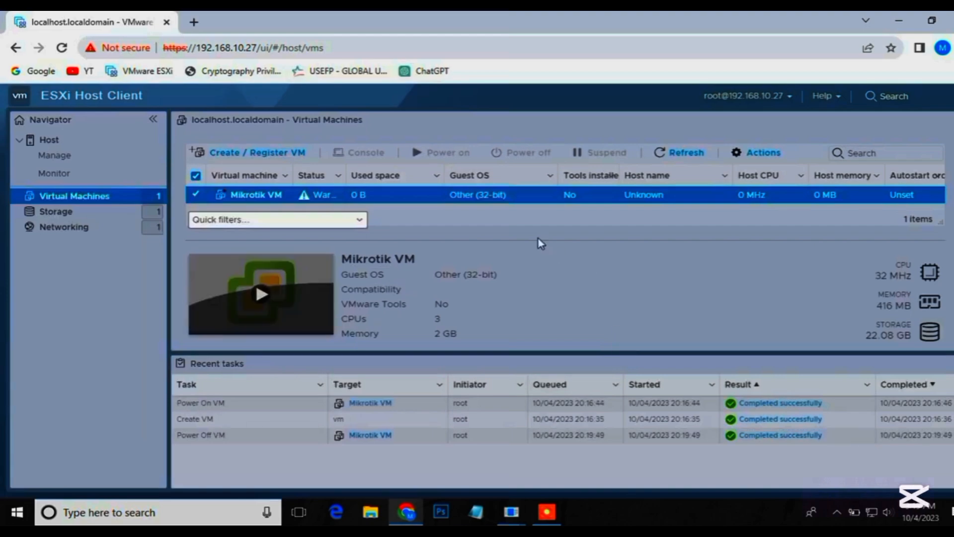
Add a second network adapter connected to VM Network in the Mikrotik VM's settings and save them.
{"action": "right_click", "coordinate": [420, 199]}
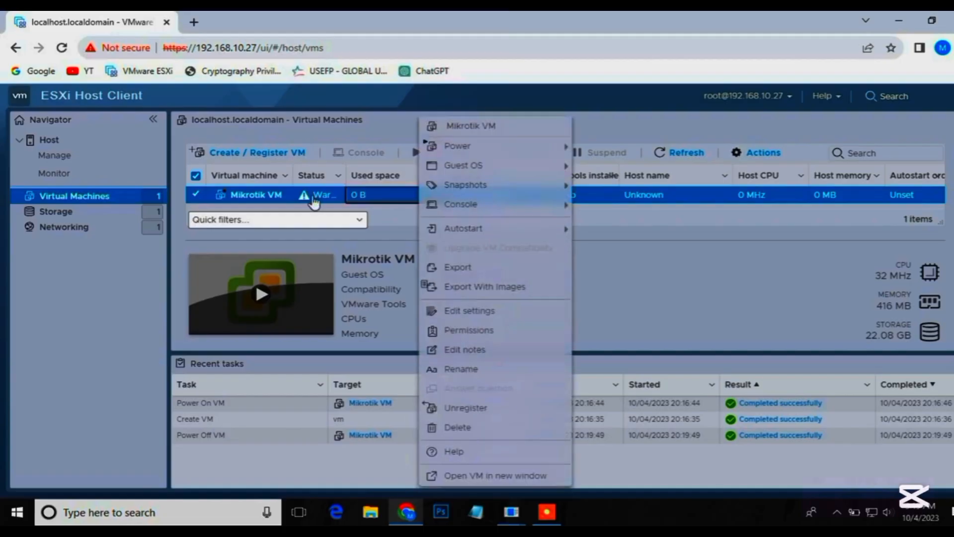
{"action": "left_click", "coordinate": [457, 318]}
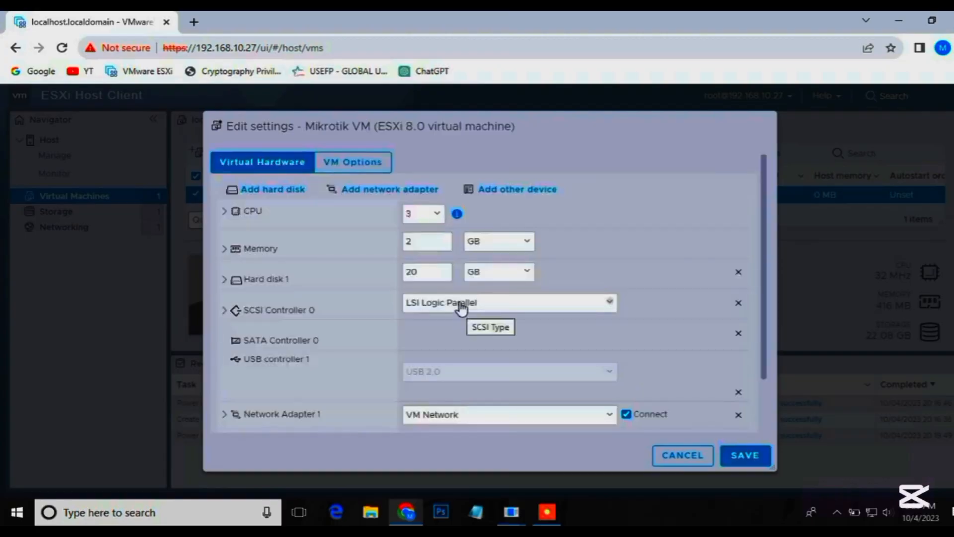
{"action": "left_click", "coordinate": [380, 191]}
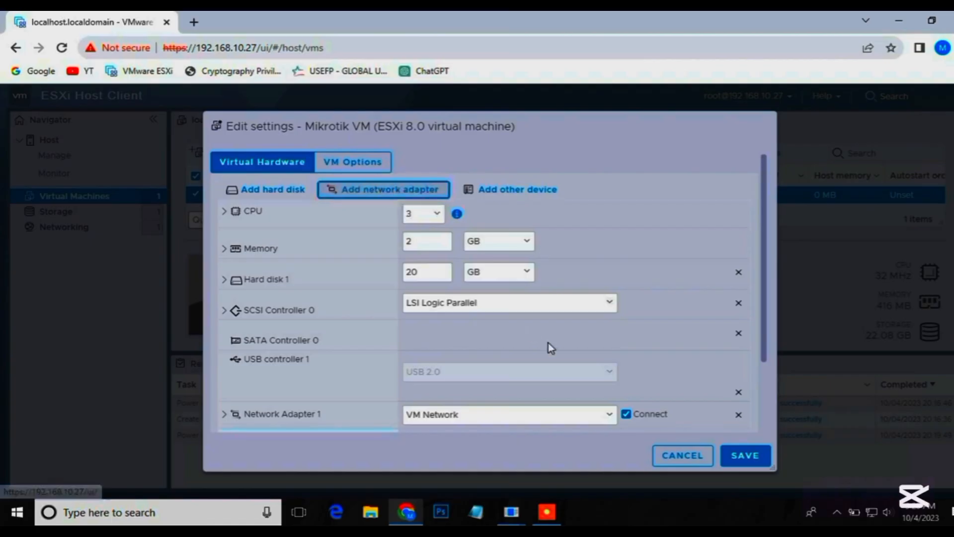
{"action": "scroll", "coordinate": [551, 339], "scroll_direction": "down", "scroll_amount": 2}
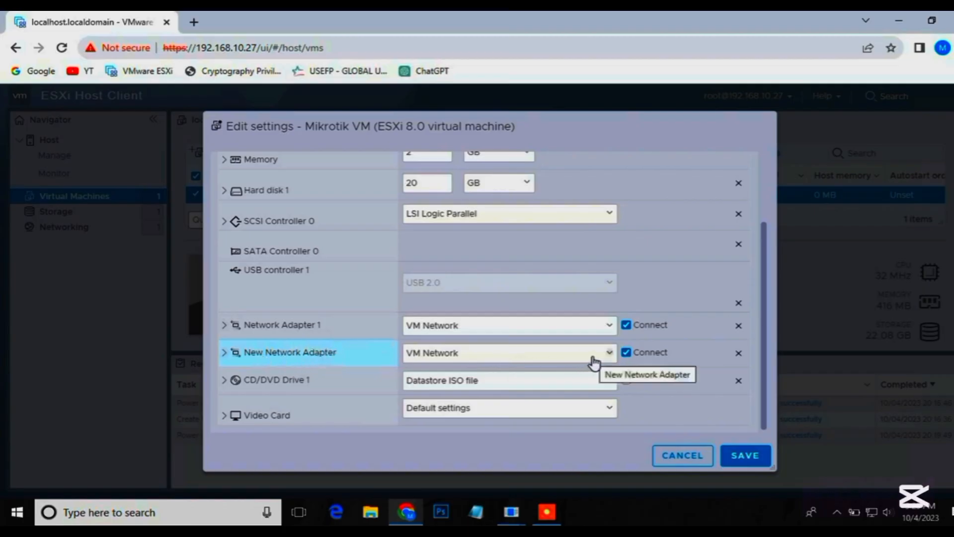
{"action": "left_click", "coordinate": [748, 456]}
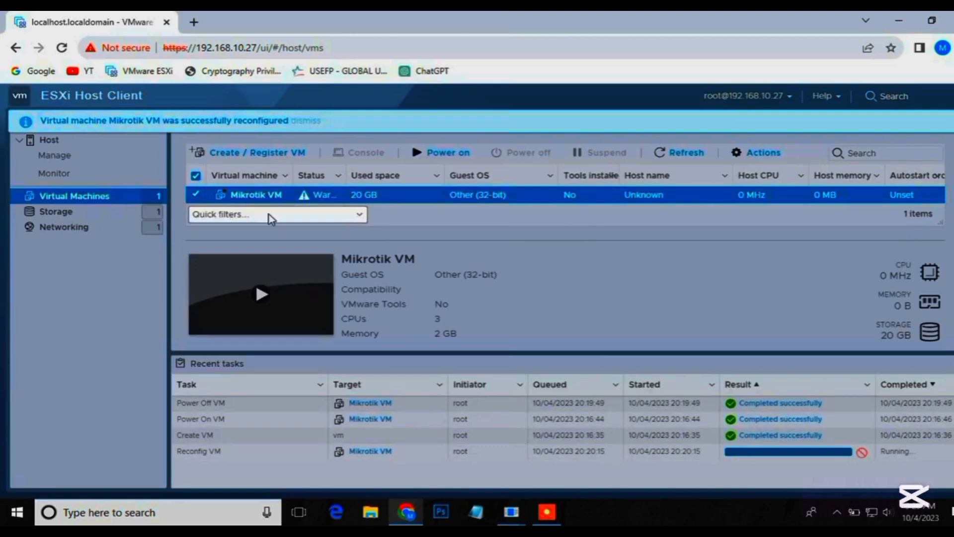
Power on the Mikrotik VM and open its console ready for input.
{"action": "left_click", "coordinate": [263, 293]}
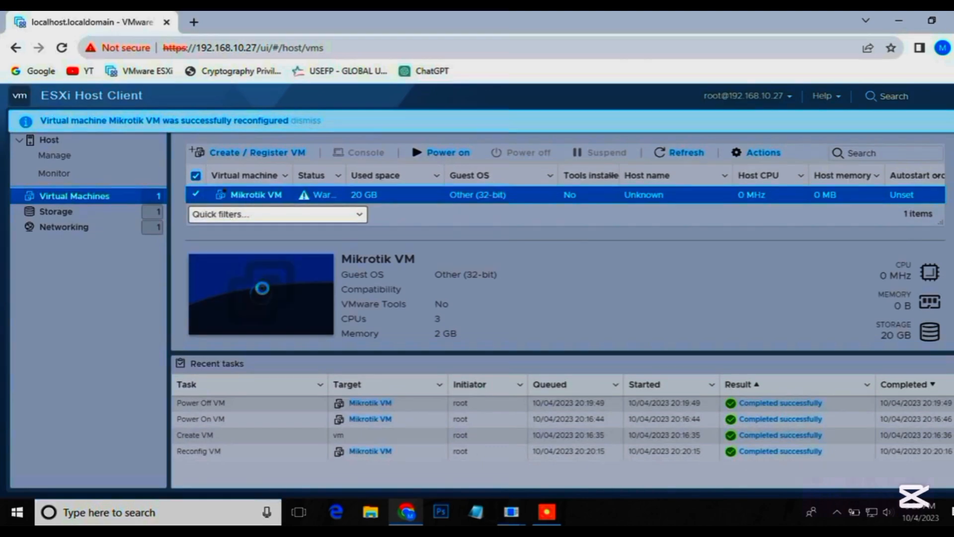
{"action": "left_click", "coordinate": [264, 291]}
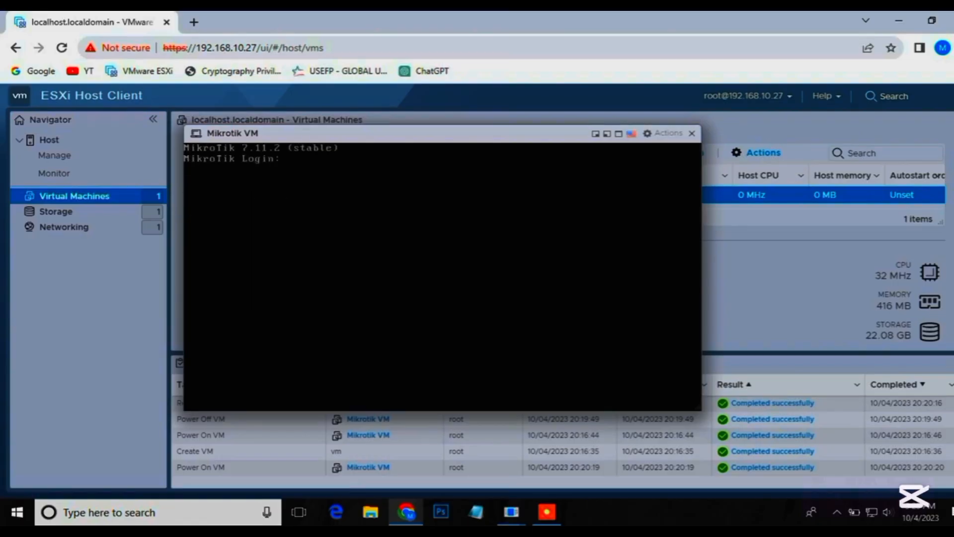
{"action": "left_click", "coordinate": [425, 326]}
Log in to the MikroTik console as admin with the account password and continue past the software key notice.
{"action": "type", "text": "ADMIN"}
{"action": "key", "text": "BackSpace"}
{"action": "key", "text": "BackSpace"}
{"action": "key", "text": "BackSpace"}
{"action": "key", "text": "BackSpace"}
{"action": "key", "text": "BackSpace"}
{"action": "type", "text": "admin"}
{"action": "key", "text": "Return"}
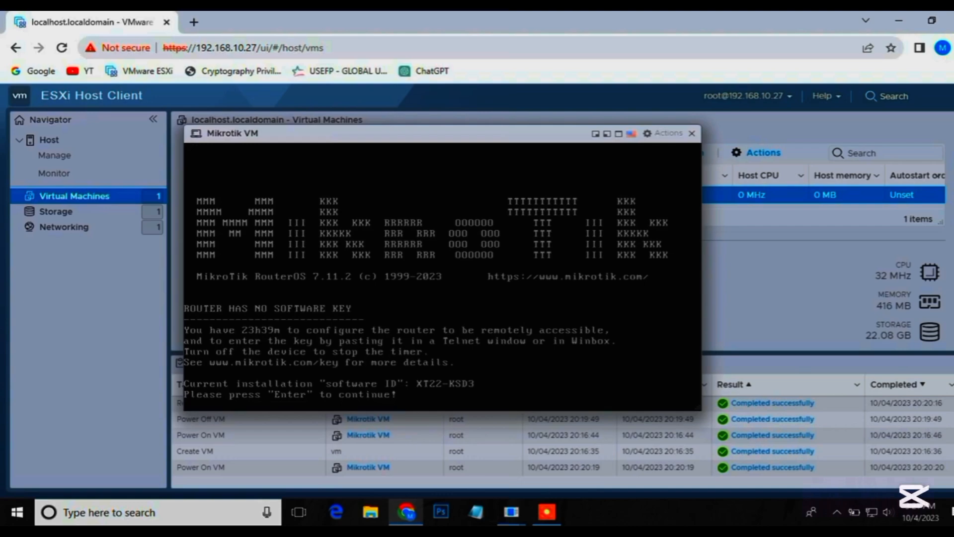
{"action": "key", "text": "Return"}
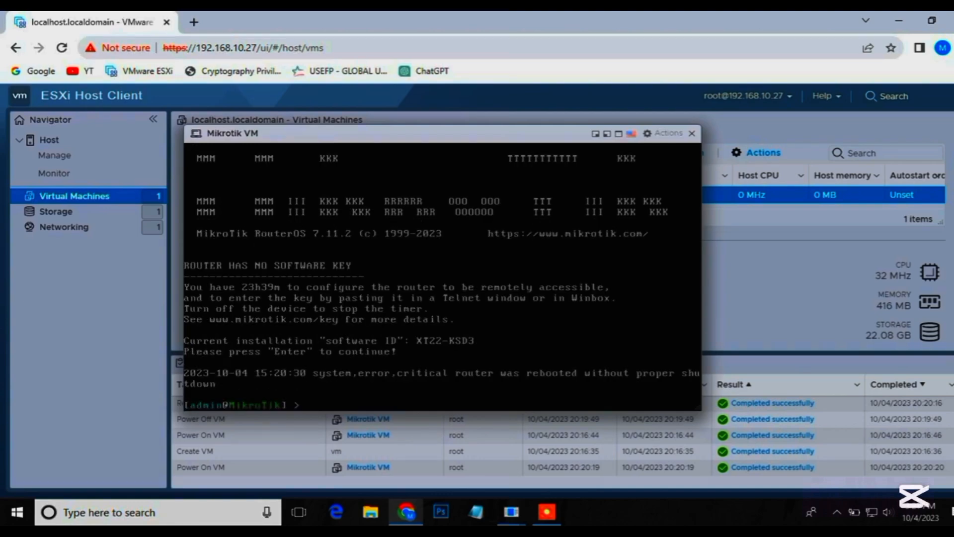
List the router's network interfaces with the command interface print.
{"action": "type", "text": "inat"}
{"action": "key", "text": "BackSpace"}
{"action": "type", "text": "nierface print"}
{"action": "key", "text": "Return"}
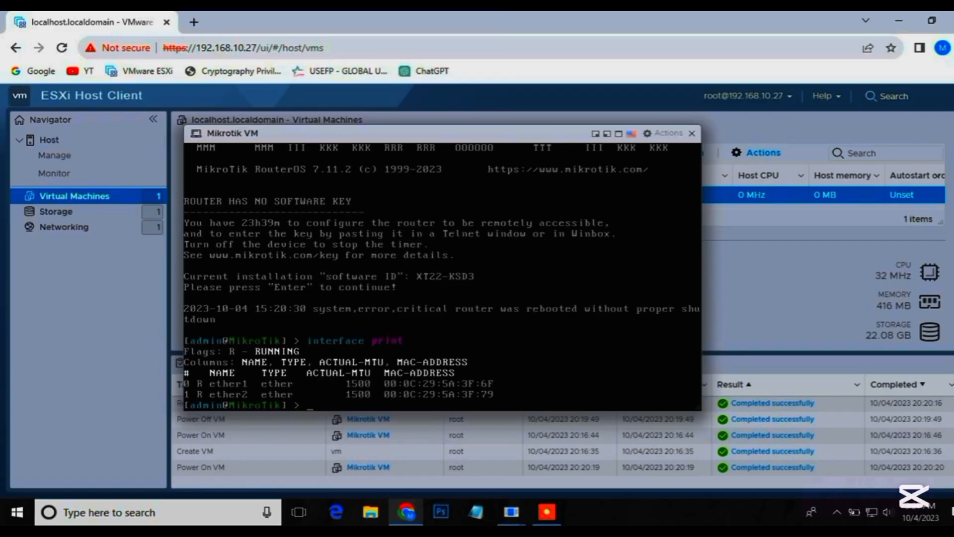
List the router's configured IP addresses with the command ip address print.
{"action": "type", "text": "ip address print"}
{"action": "key", "text": "Return"}
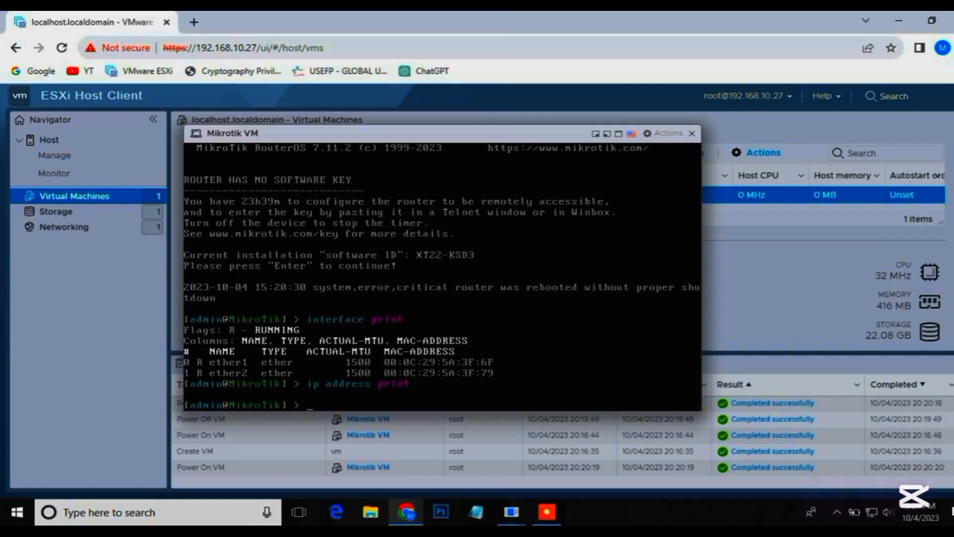
Add the IP address 192.168.10.28 with netmask 255.255.255.0 to interface ether1 using the ip address add command.
{"action": "type", "text": "ip address add address"}
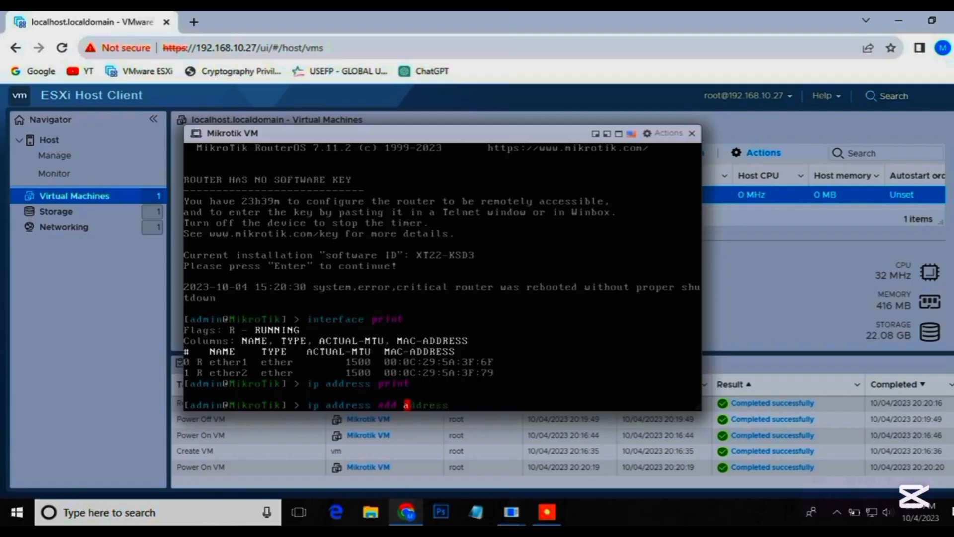
{"action": "key", "text": "Tab"}
{"action": "type", "text": "192.16"}
{"action": "type", "text": "8."}
{"action": "type", "text": "10.28"}
{"action": "type", "text": "/2"}
{"action": "key", "text": "BackSpace"}
{"action": "type", "text": "net"}
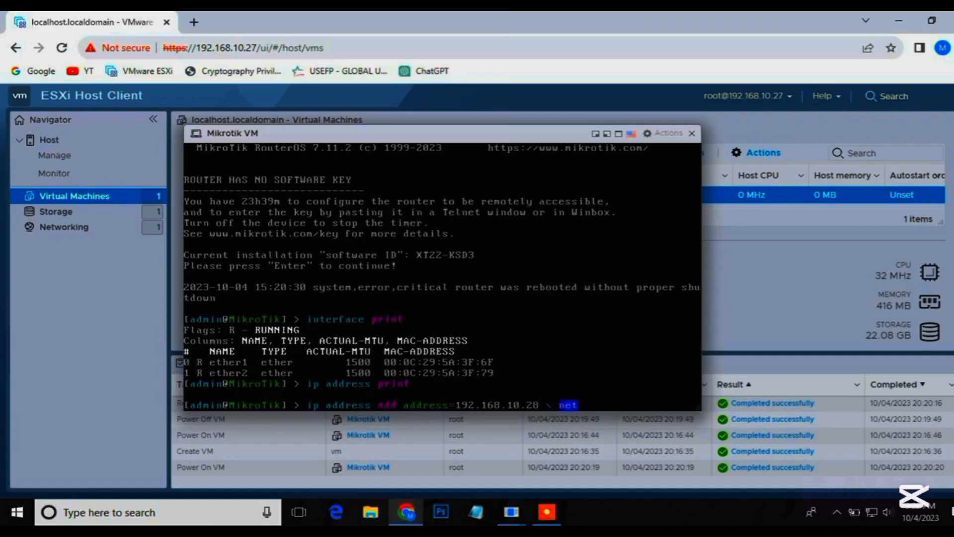
{"action": "type", "text": "mask=255.255.255.0"}
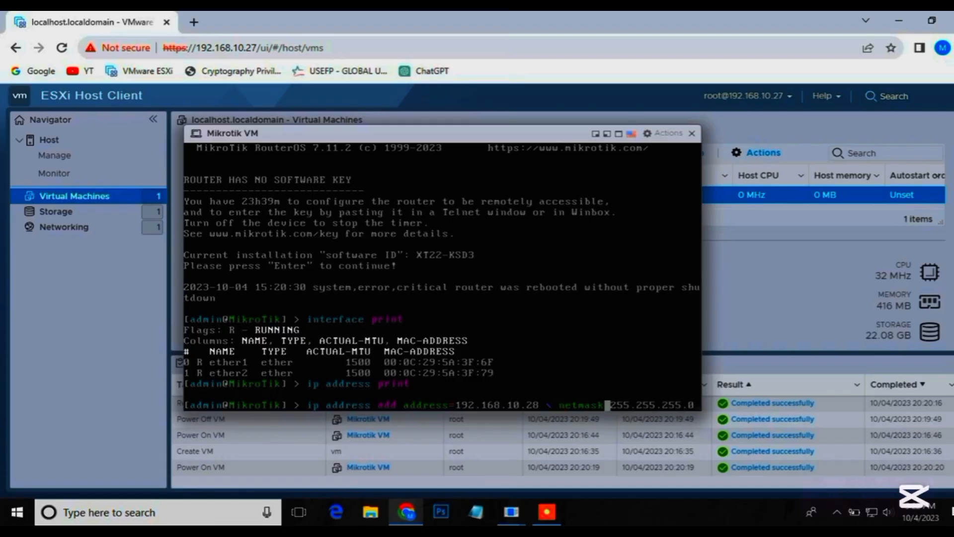
{"action": "key", "text": "Return"}
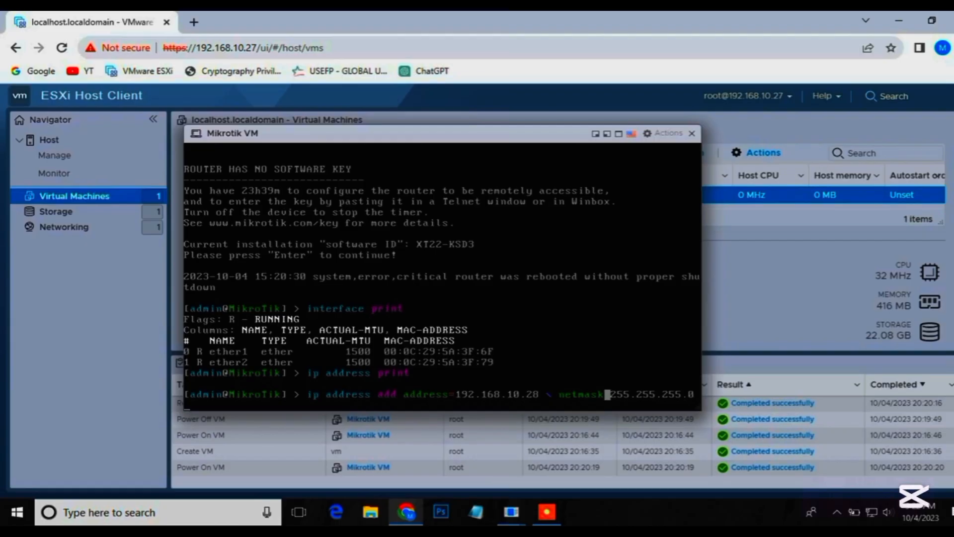
{"action": "type", "text": "interface=ether1"}
{"action": "key", "text": "Return"}
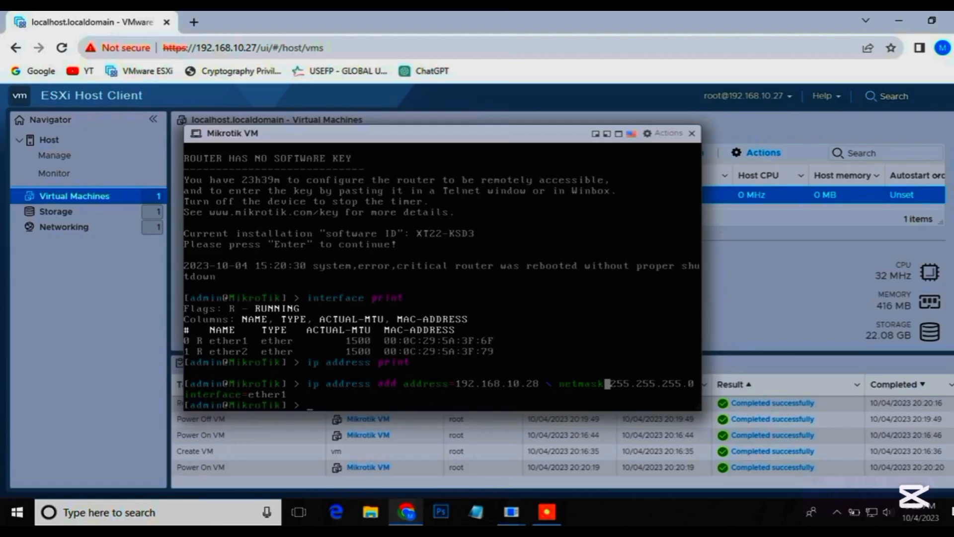
Run ip address print again to check the address assigned to ether1.
{"action": "key", "text": "Up"}
{"action": "key", "text": "Up"}
{"action": "key", "text": "Up"}
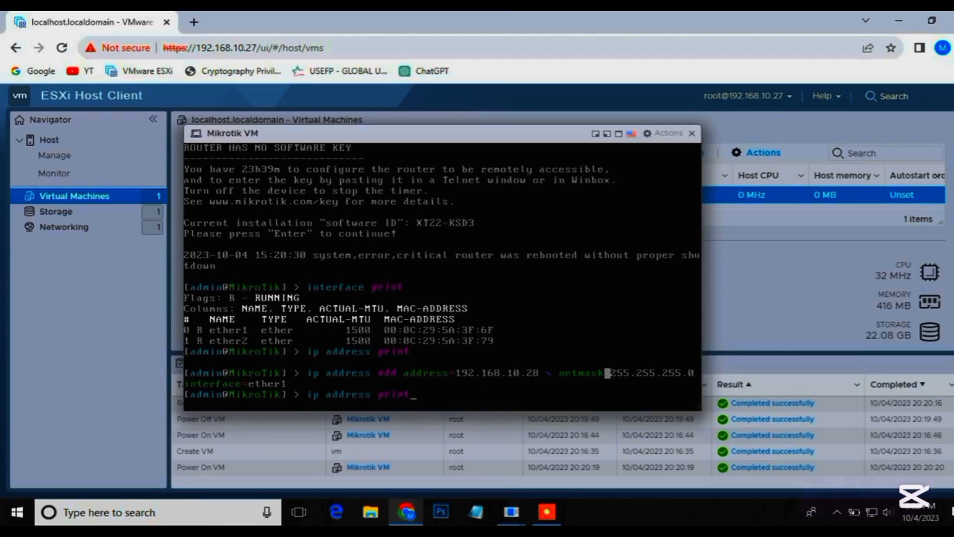
{"action": "key", "text": "Down"}
{"action": "key", "text": "Return"}
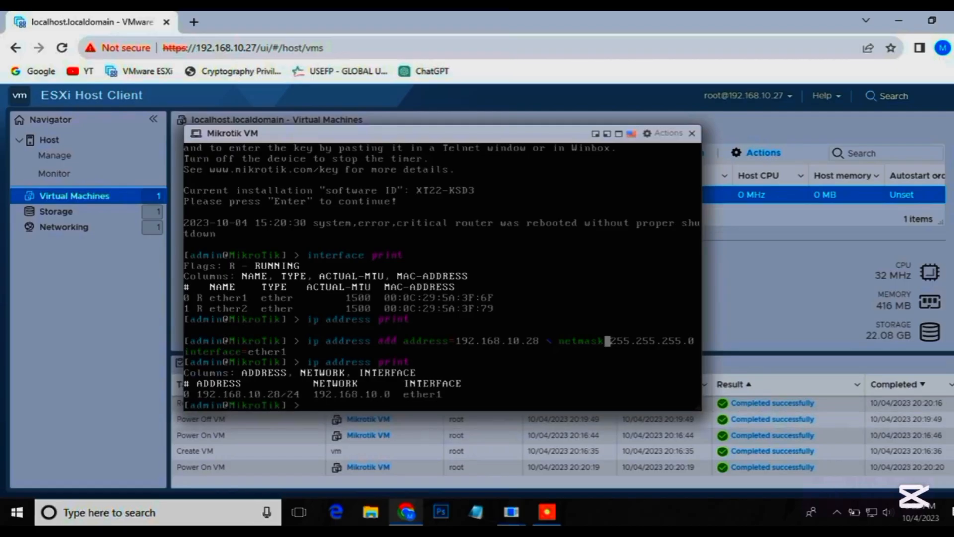
{"action": "key", "text": "Up"}
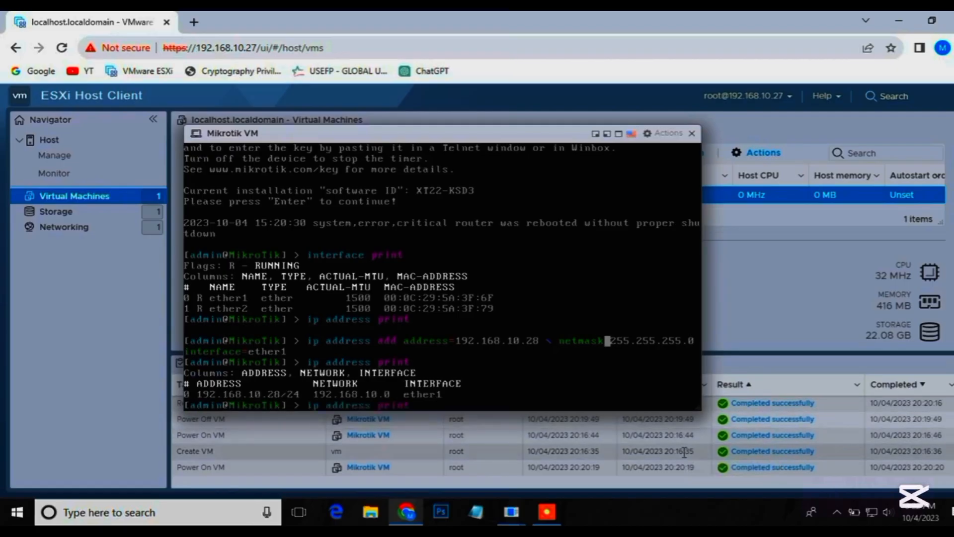
{"action": "key", "text": "Up"}
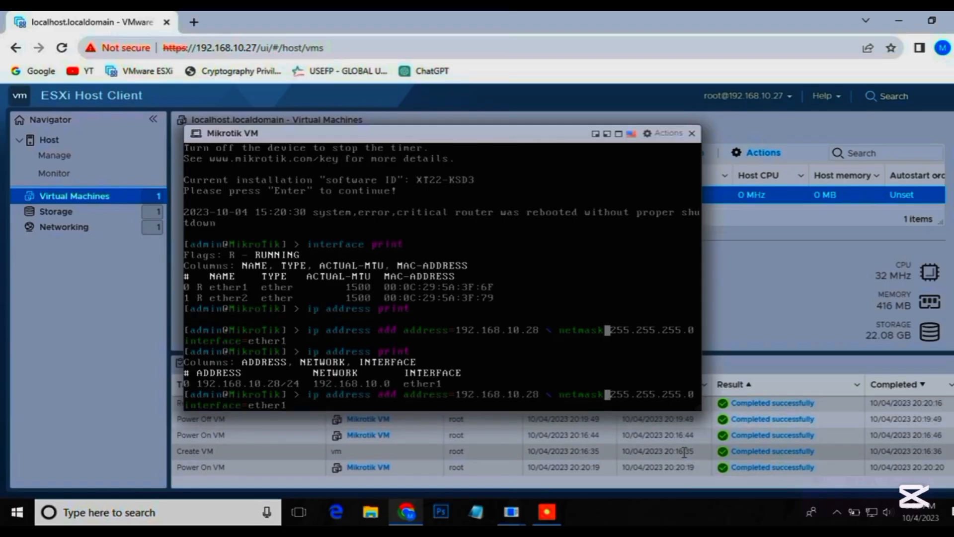
{"action": "key", "text": "BackSpace"}
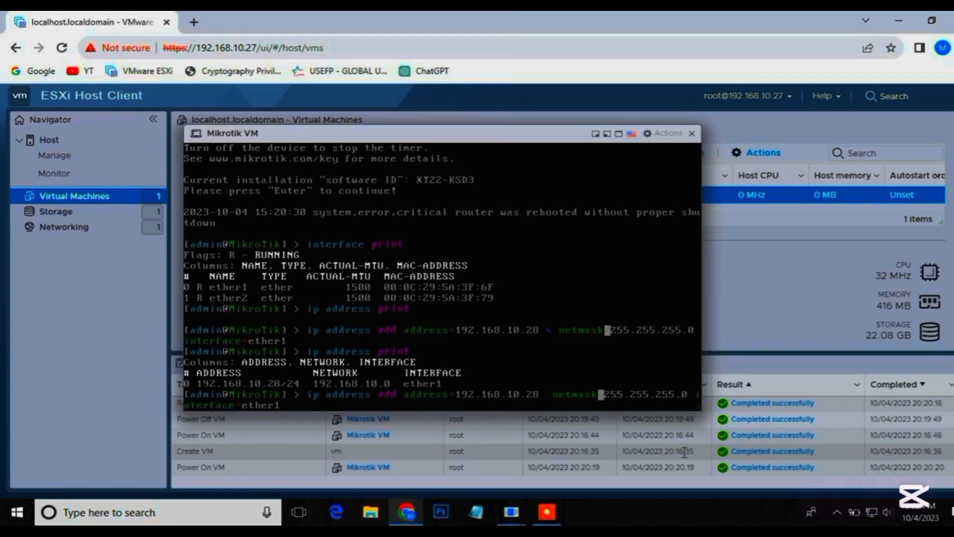
{"action": "type", "text": "/"}
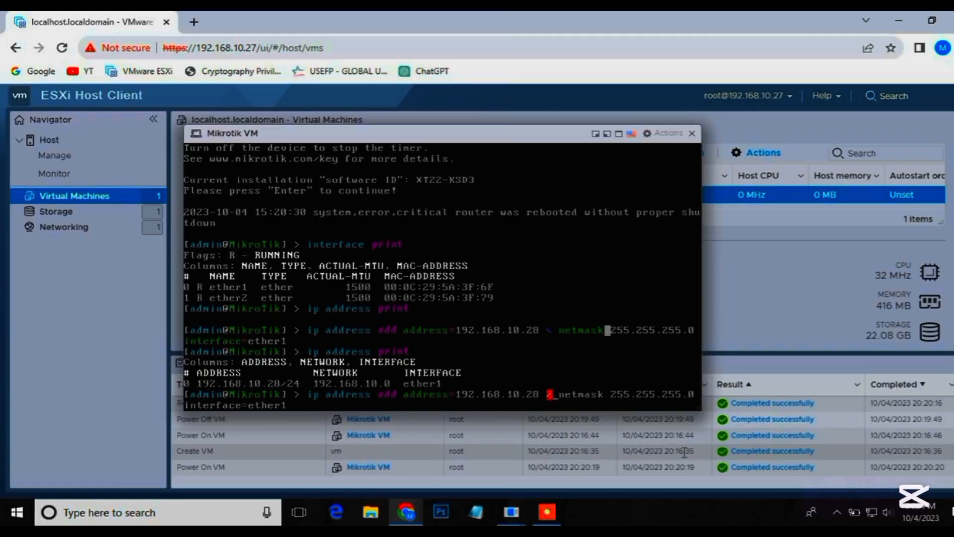
{"action": "key", "text": "BackSpace"}
{"action": "key", "text": "BackSpace"}
{"action": "key", "text": "BackSpace"}
{"action": "key", "text": "BackSpace"}
{"action": "key", "text": "BackSpace"}
{"action": "key", "text": "BackSpace"}
{"action": "key", "text": "BackSpace"}
{"action": "key", "text": "BackSpace"}
{"action": "key", "text": "BackSpace"}
{"action": "key", "text": "BackSpace"}
{"action": "key", "text": "BackSpace"}
{"action": "key", "text": "BackSpace"}
{"action": "key", "text": "BackSpace"}
{"action": "key", "text": "BackSpace"}
{"action": "key", "text": "BackSpace"}
{"action": "key", "text": "BackSpace"}
{"action": "key", "text": "BackSpace"}
{"action": "key", "text": "BackSpace"}
{"action": "key", "text": "BackSpace"}
{"action": "key", "text": "BackSpace"}
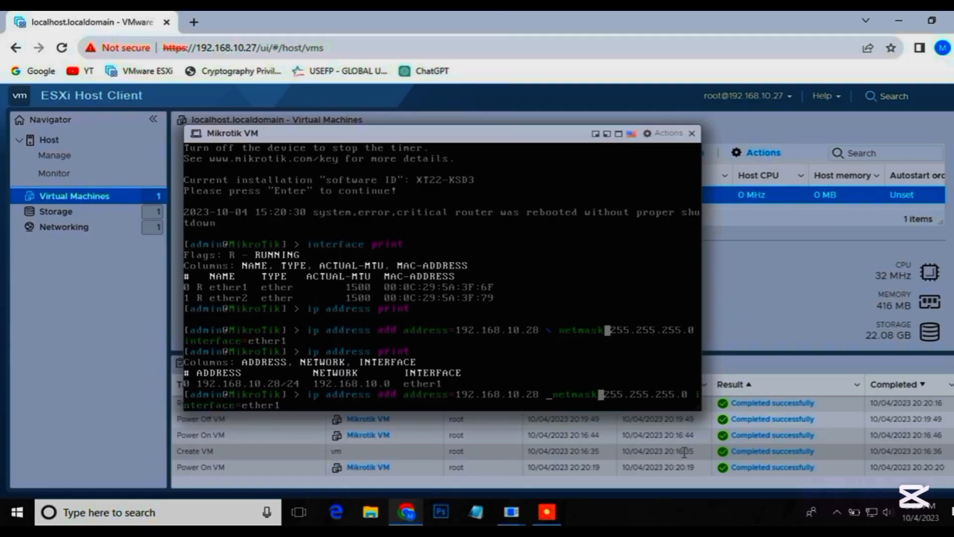
{"action": "key", "text": "BackSpace"}
{"action": "key", "text": "BackSpace"}
{"action": "key", "text": "BackSpace"}
{"action": "key", "text": "BackSpace"}
{"action": "key", "text": "BackSpace"}
{"action": "key", "text": "BackSpace"}
{"action": "key", "text": "BackSpace"}
{"action": "key", "text": "BackSpace"}
{"action": "key", "text": "BackSpace"}
{"action": "key", "text": "BackSpace"}
{"action": "key", "text": "BackSpace"}
{"action": "key", "text": "BackSpace"}
{"action": "key", "text": "BackSpace"}
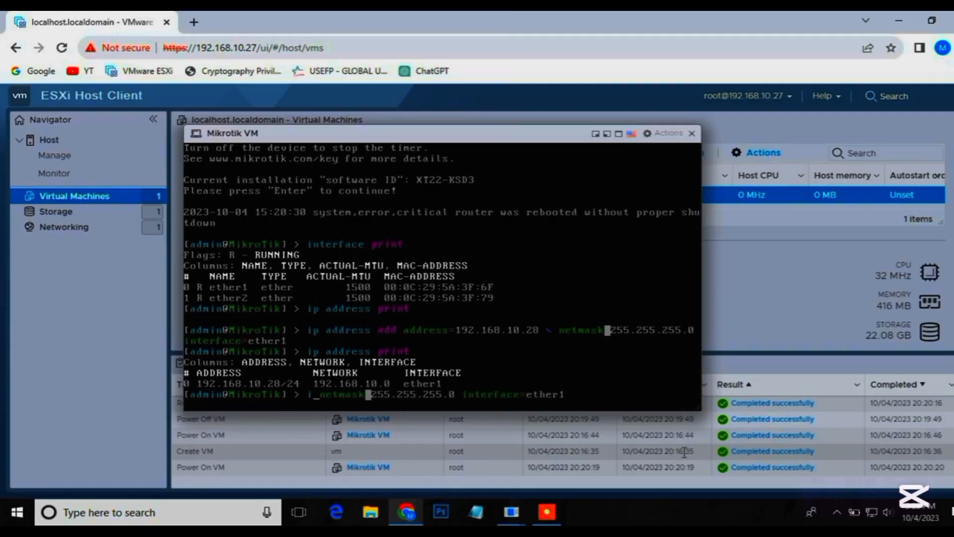
{"action": "key", "text": "Delete"}
{"action": "key", "text": "Delete"}
{"action": "key", "text": "Delete"}
{"action": "key", "text": "Delete"}
{"action": "key", "text": "Delete"}
{"action": "key", "text": "Delete"}
{"action": "key", "text": "Delete"}
{"action": "key", "text": "Delete"}
{"action": "key", "text": "Delete"}
{"action": "key", "text": "Delete"}
{"action": "key", "text": "Delete"}
{"action": "key", "text": "Delete"}
{"action": "key", "text": "Delete"}
{"action": "key", "text": "Delete"}
{"action": "key", "text": "Delete"}
{"action": "key", "text": "Delete"}
{"action": "key", "text": "Delete"}
{"action": "key", "text": "Delete"}
{"action": "key", "text": "Delete"}
{"action": "key", "text": "Delete"}
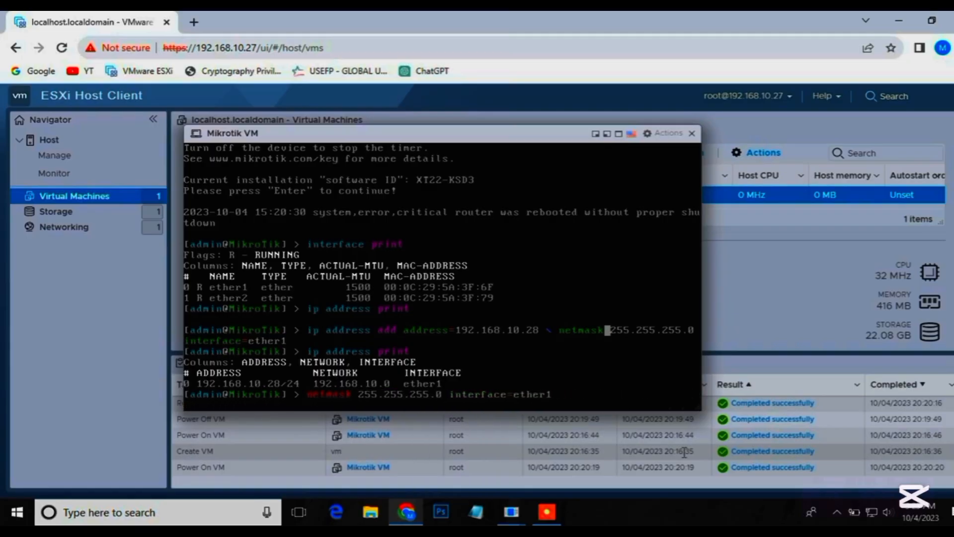
{"action": "key", "text": "Delete"}
{"action": "key", "text": "Delete"}
{"action": "key", "text": "Delete"}
{"action": "key", "text": "Delete"}
{"action": "key", "text": "Delete"}
{"action": "key", "text": "Delete"}
{"action": "key", "text": "Delete"}
{"action": "key", "text": "Delete"}
{"action": "key", "text": "Delete"}
{"action": "key", "text": "Delete"}
{"action": "key", "text": "Delete"}
{"action": "key", "text": "Delete"}
{"action": "key", "text": "Delete"}
{"action": "key", "text": "Delete"}
{"action": "key", "text": "Delete"}
{"action": "key", "text": "Delete"}
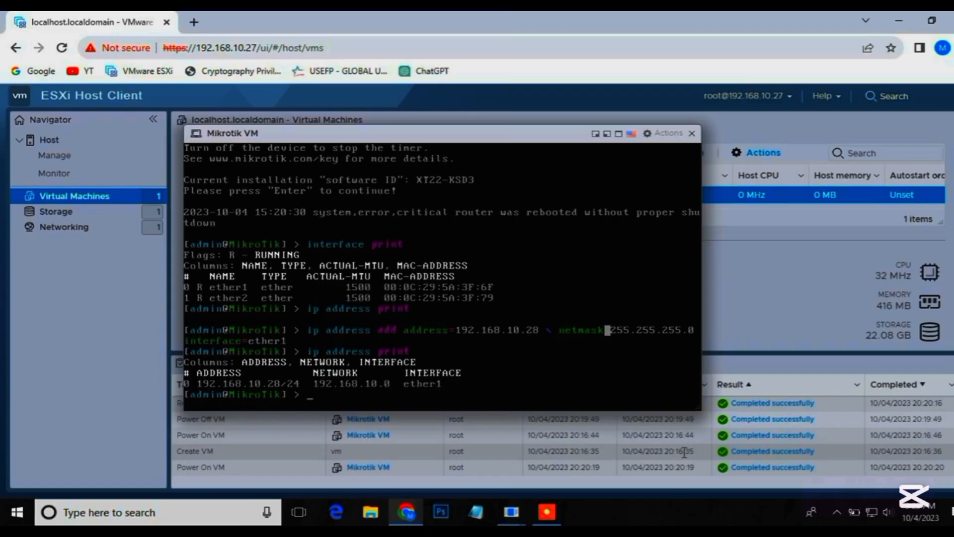
Open the router's web interface at 192.168.10.28 in a new browser tab.
{"action": "left_click", "coordinate": [195, 22]}
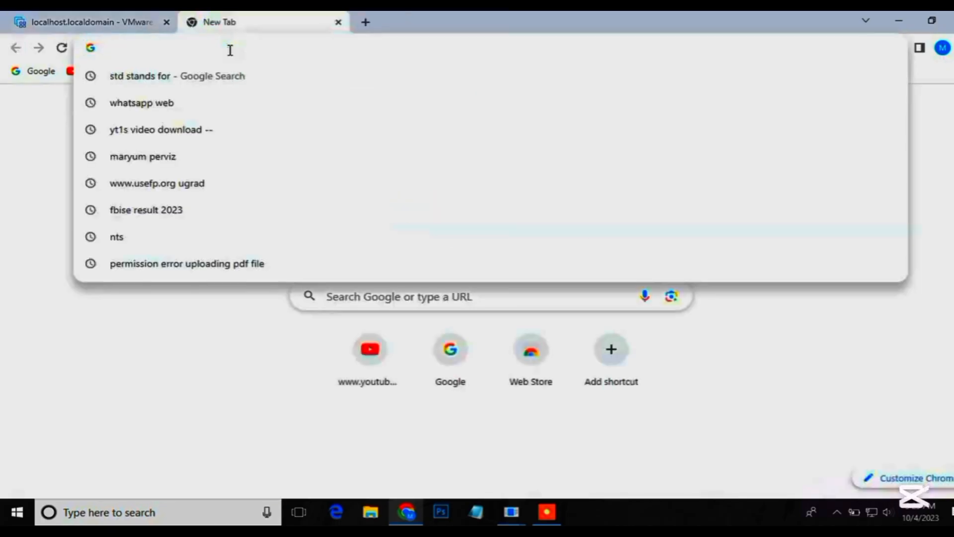
{"action": "type", "text": "19"}
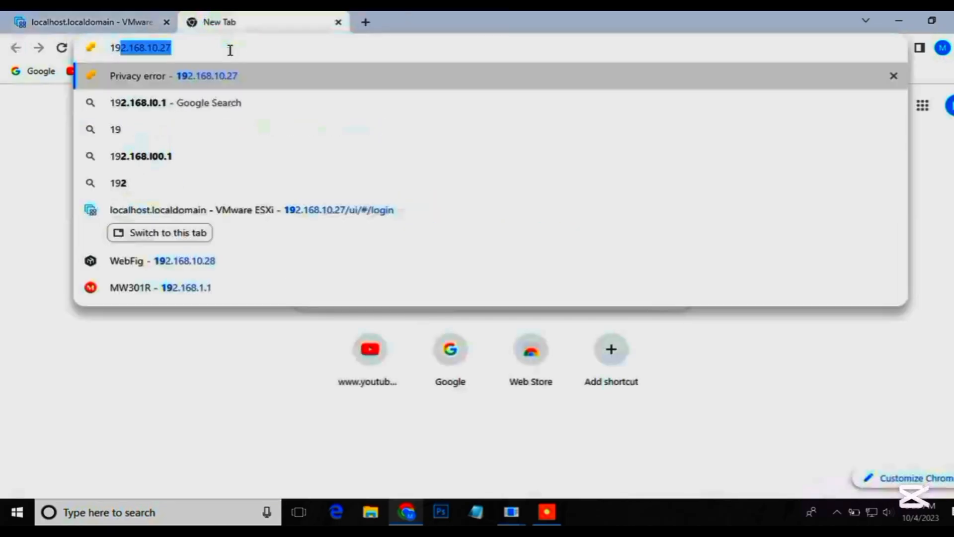
{"action": "type", "text": "2"}
{"action": "key", "text": "End"}
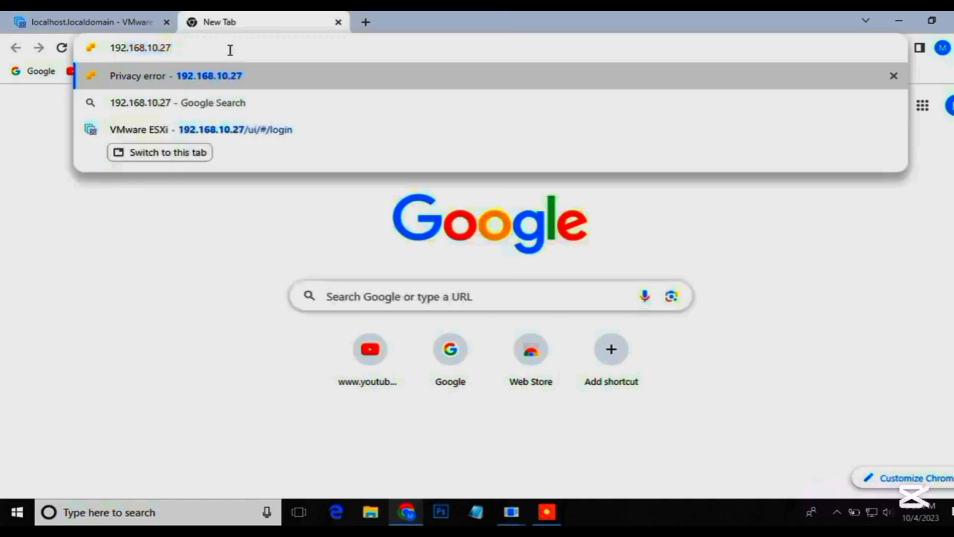
{"action": "key", "text": "BackSpace"}
{"action": "type", "text": "8"}
{"action": "key", "text": "Return"}
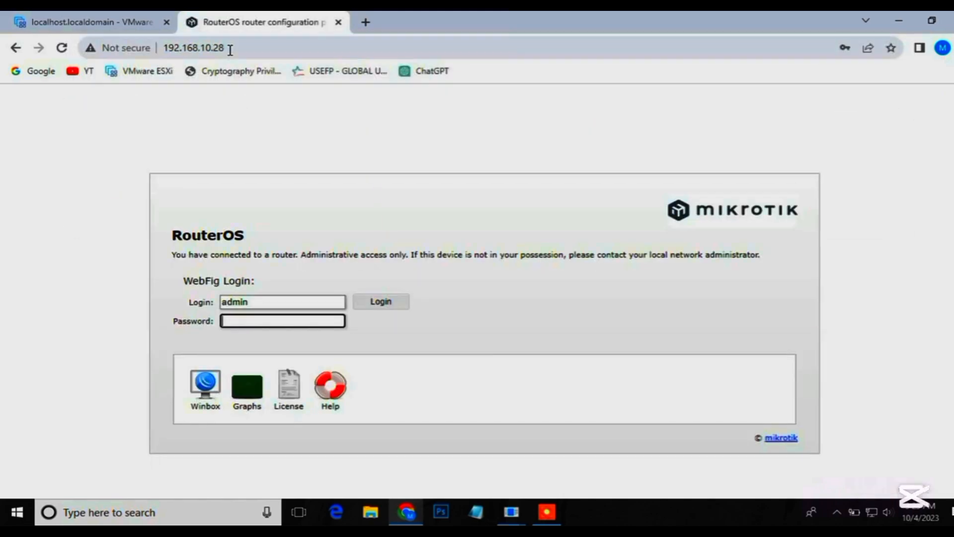
Log in to WebFig as admin by entering the account password.
{"action": "type", "text": "admin123"}
{"action": "key", "text": "Return"}
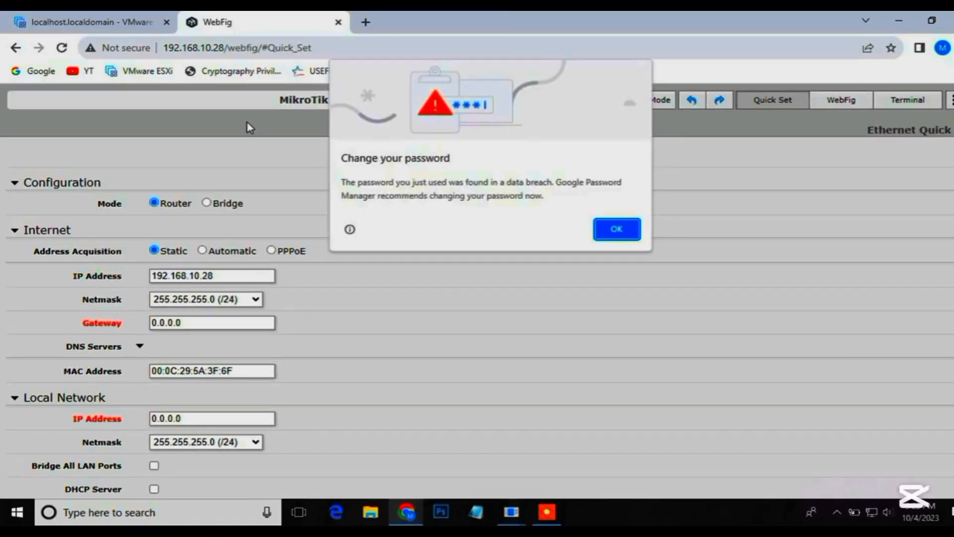
Dismiss the password breach warning and review the Internet, Local Network, VPN and System settings on the Quick Set page.
{"action": "left_click", "coordinate": [618, 229]}
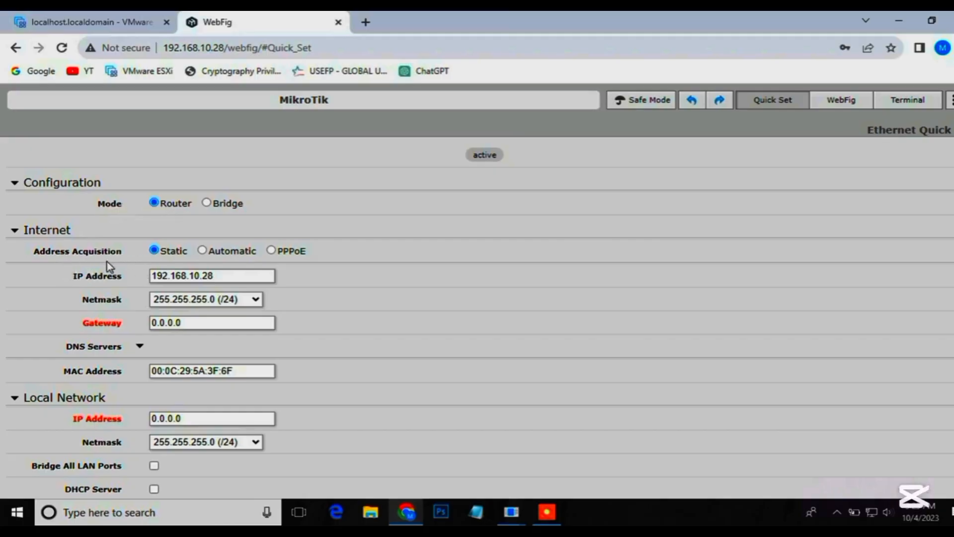
{"action": "scroll", "coordinate": [164, 265], "scroll_direction": "down", "scroll_amount": 1}
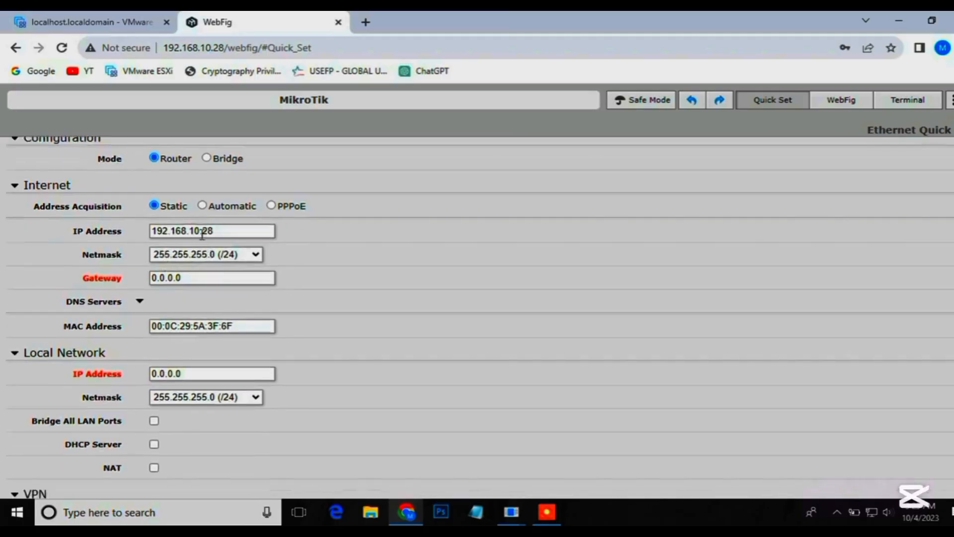
{"action": "left_click_drag", "start_coordinate": [226, 229], "coordinate": [185, 228]}
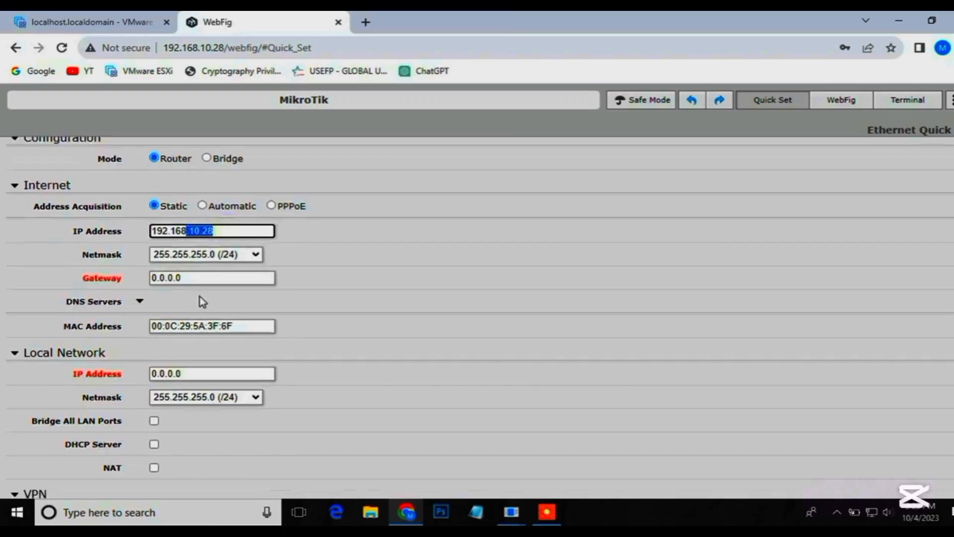
{"action": "scroll", "coordinate": [208, 263], "scroll_direction": "down", "scroll_amount": 1}
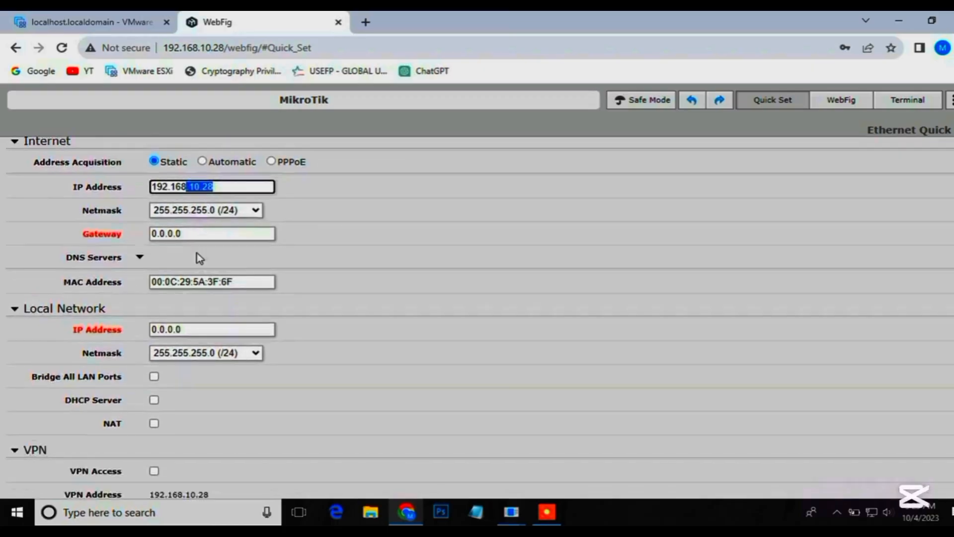
{"action": "scroll", "coordinate": [239, 343], "scroll_direction": "down", "scroll_amount": 1}
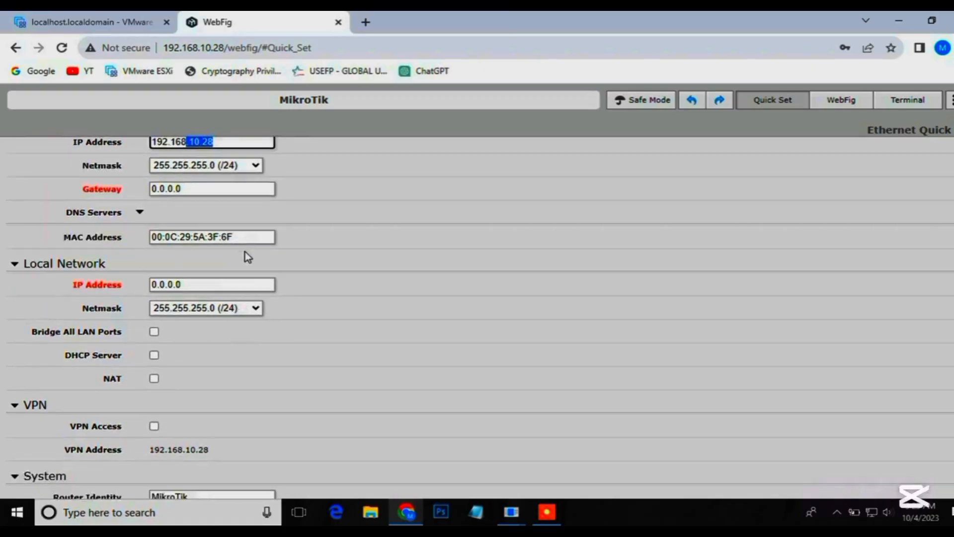
{"action": "scroll", "coordinate": [181, 376], "scroll_direction": "down", "scroll_amount": 2}
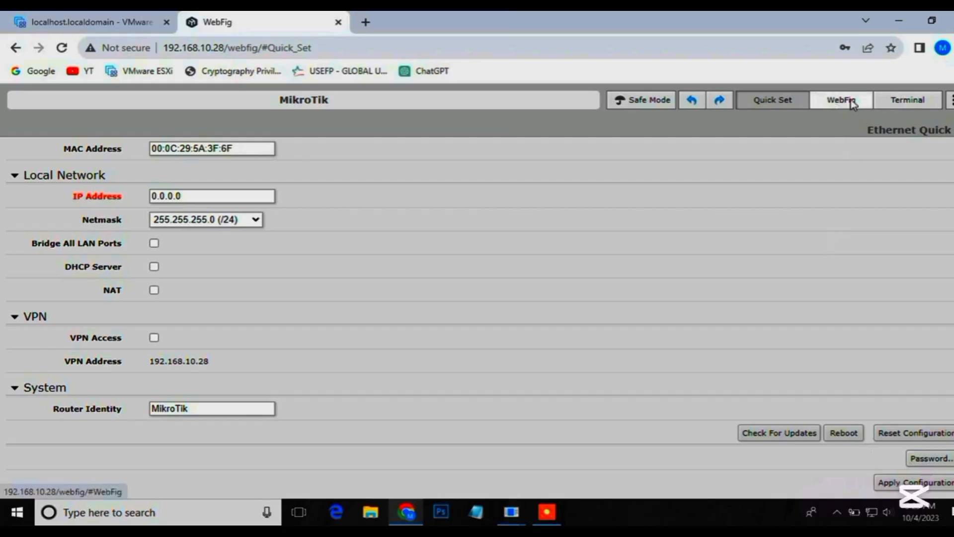
Open the router's terminal in WebFig and run interface print to list the network interfaces.
{"action": "left_click", "coordinate": [904, 102]}
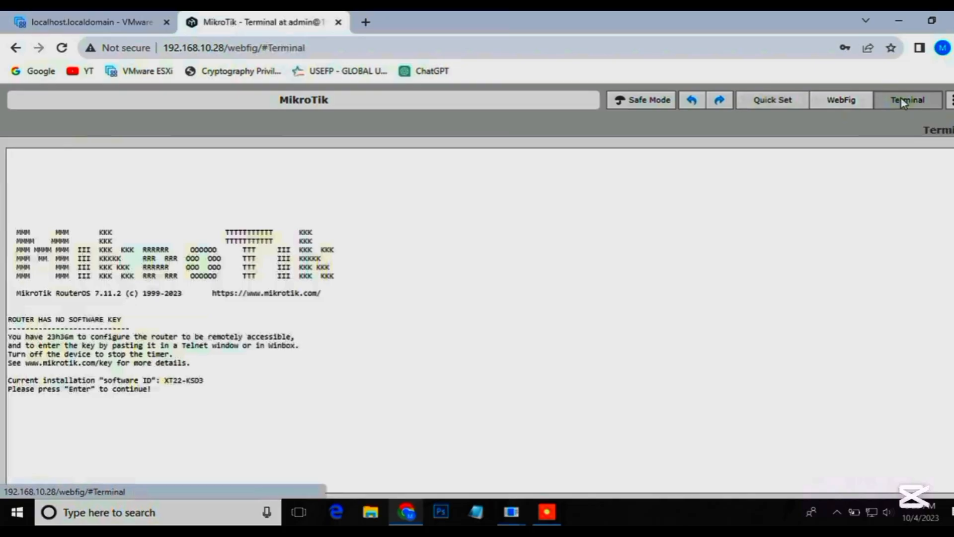
{"action": "key", "text": "Return"}
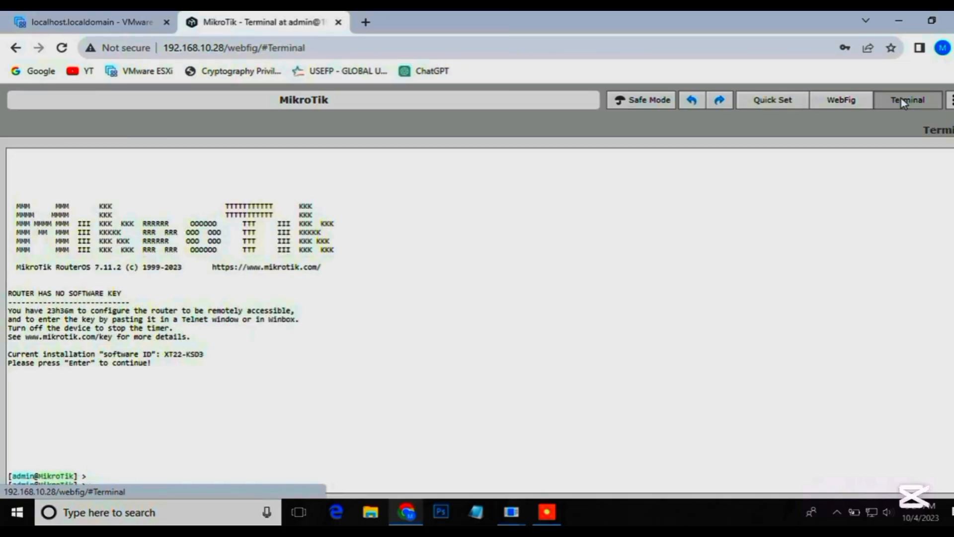
{"action": "type", "text": "ip address print"}
{"action": "type", "text": "address=192.168.10.28 netmask=255.255.255.0 interface=ether1"}
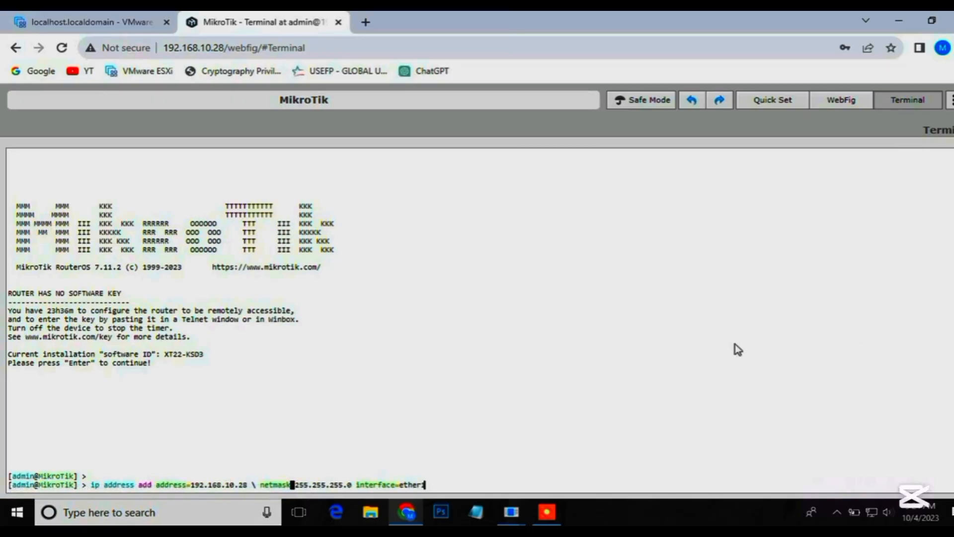
{"action": "key", "text": "Up"}
{"action": "key", "text": "Up"}
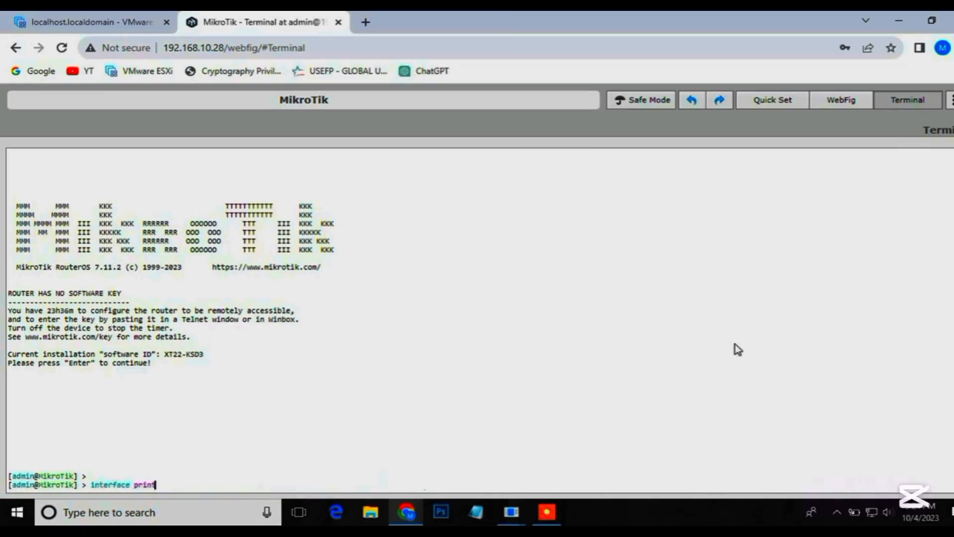
{"action": "key", "text": "Return"}
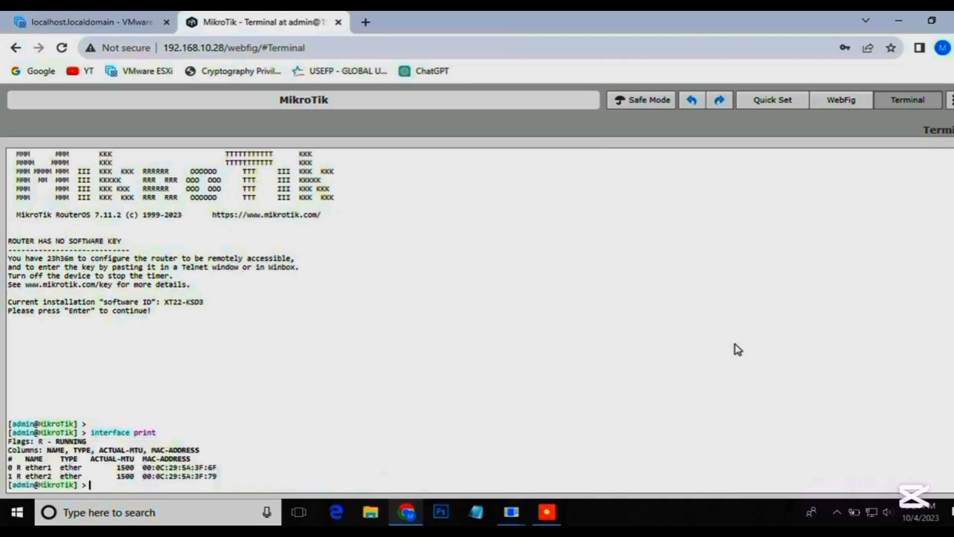
View the router's interface list in WebFig, followed by its IP address list.
{"action": "left_click", "coordinate": [841, 101]}
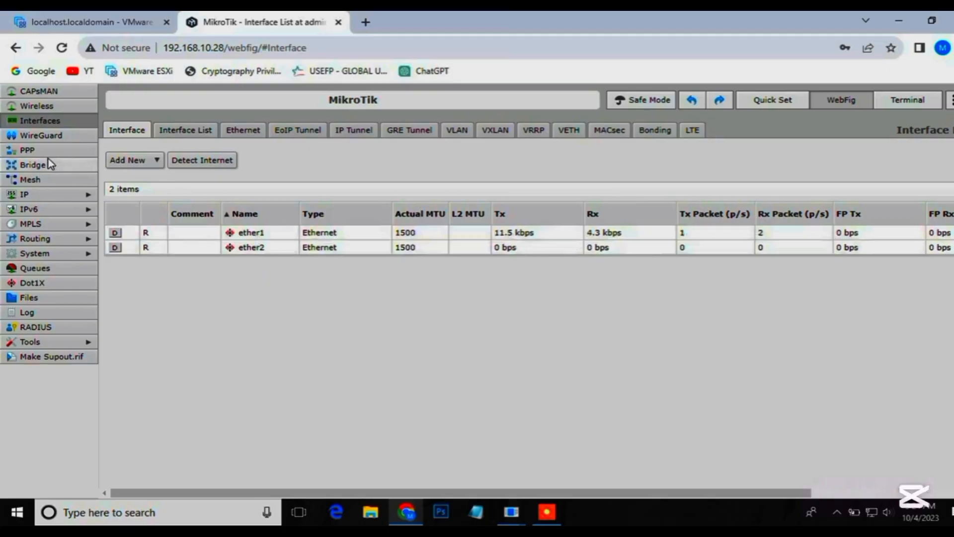
{"action": "left_click", "coordinate": [43, 194]}
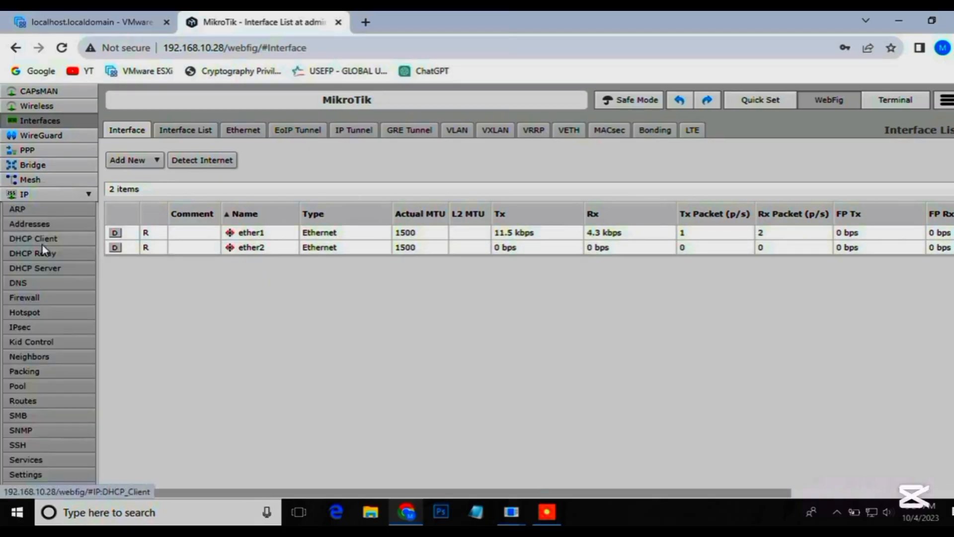
{"action": "left_click", "coordinate": [43, 225]}
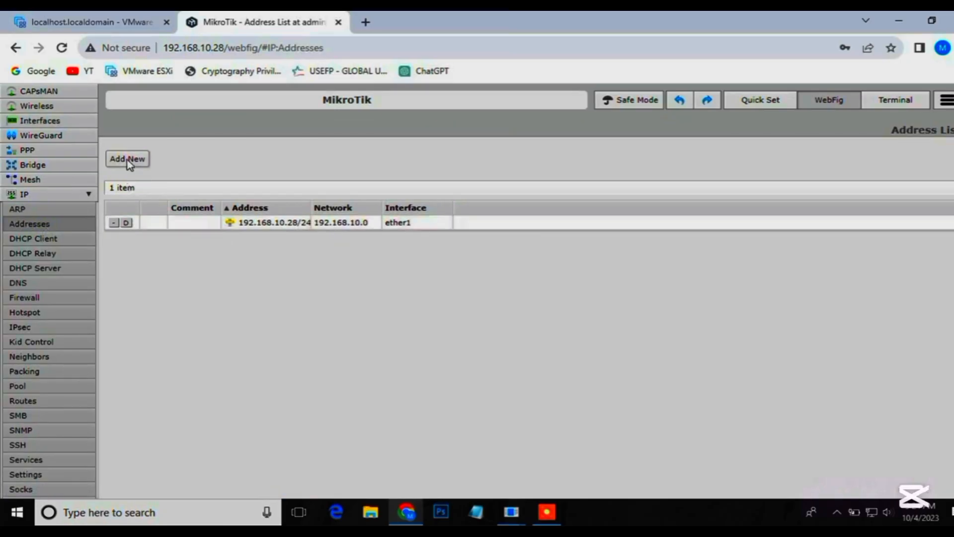
Collapse the IP group and expand the System group to look through its configuration pages.
{"action": "left_click", "coordinate": [38, 196]}
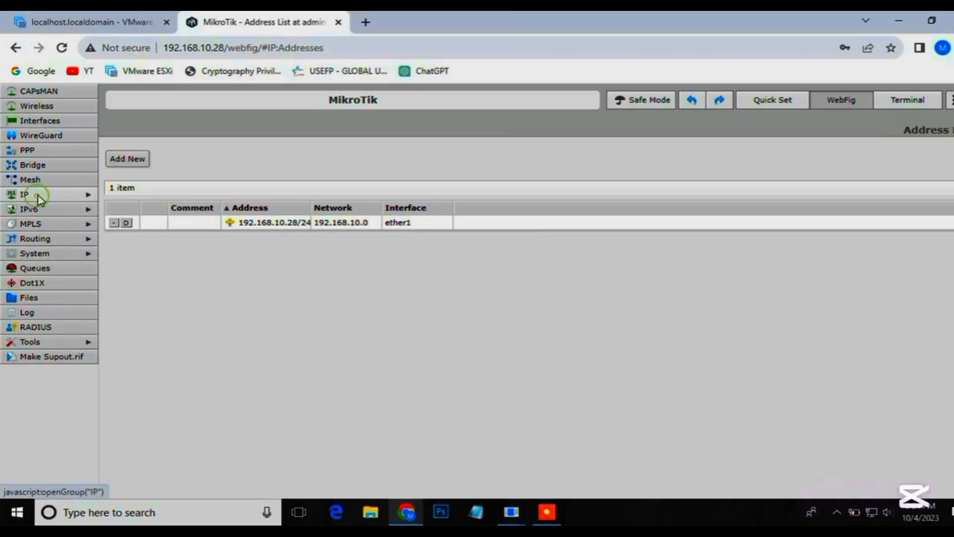
{"action": "left_click", "coordinate": [40, 252]}
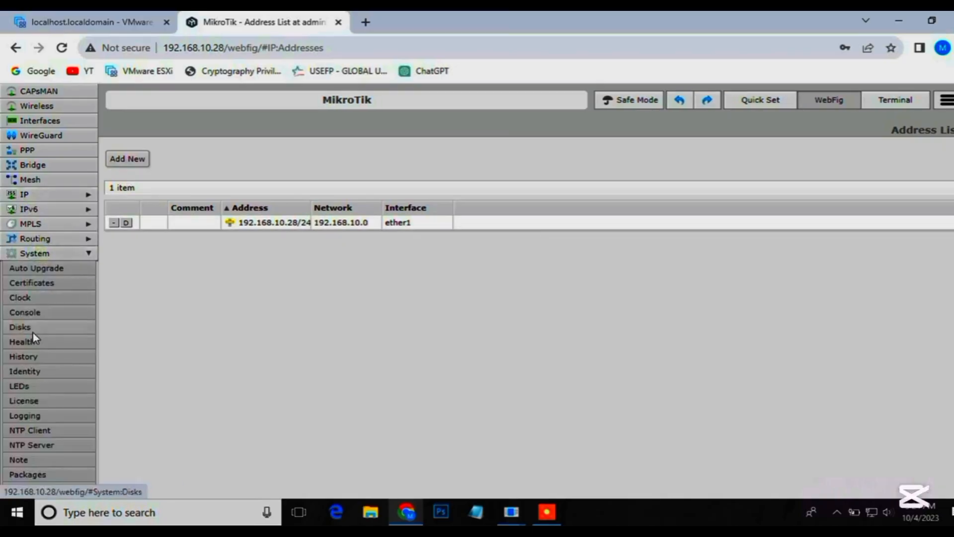